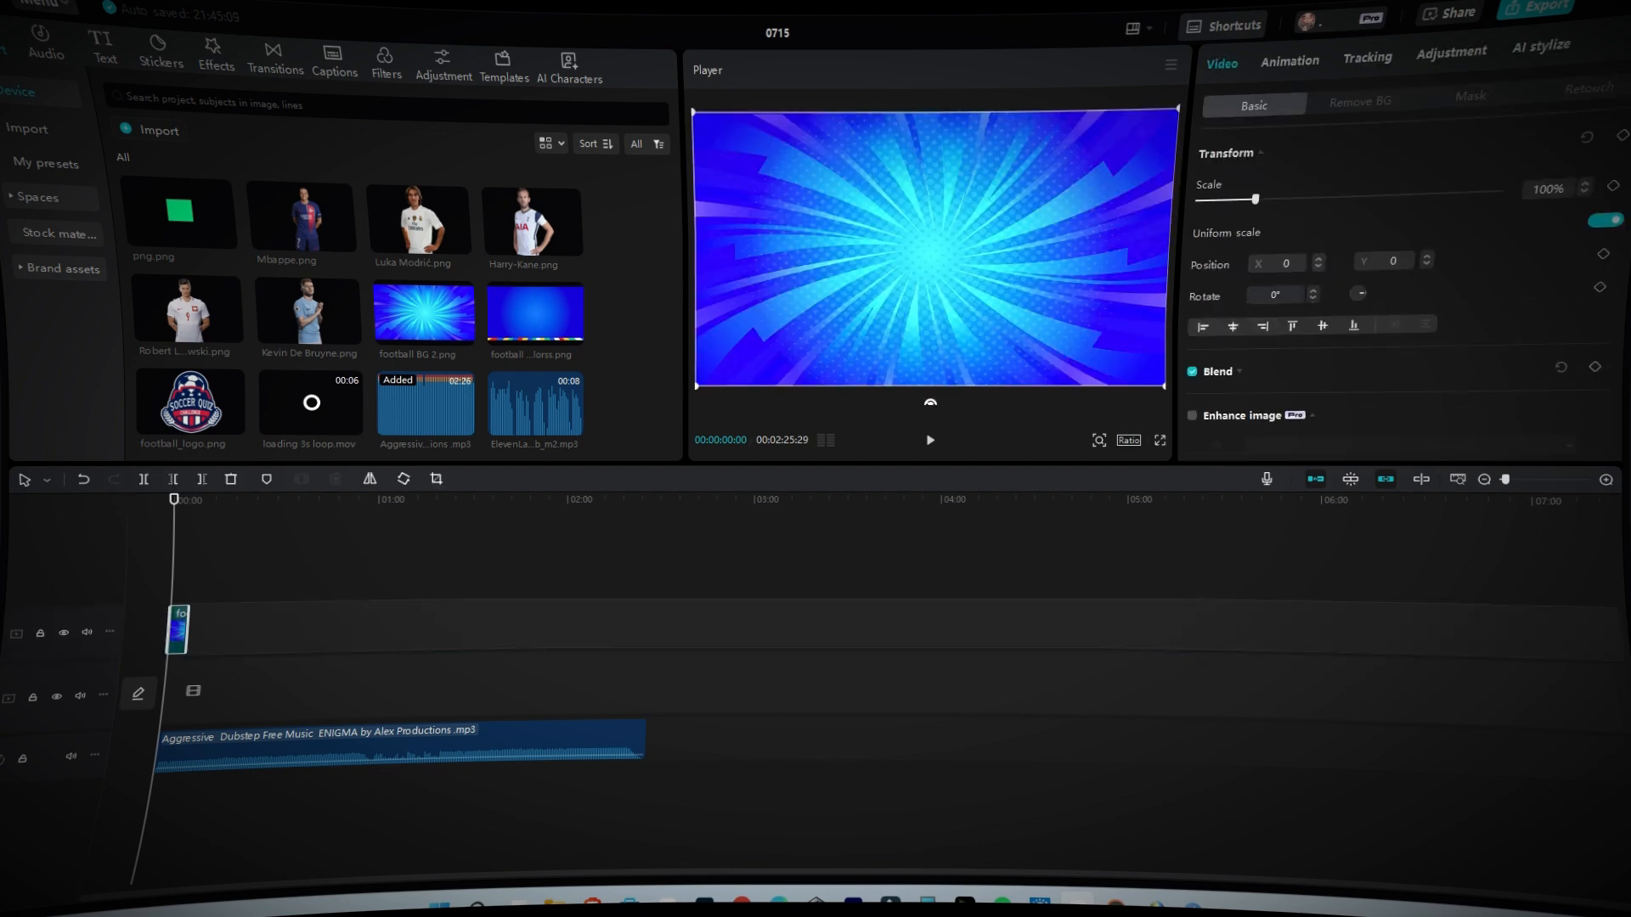
Step: Place football_logo.png on a track above the background at the start of the timeline and scale it to 64%
{"action": "scroll", "coordinate": [180, 630], "scroll_direction": "up", "scroll_amount": 10}
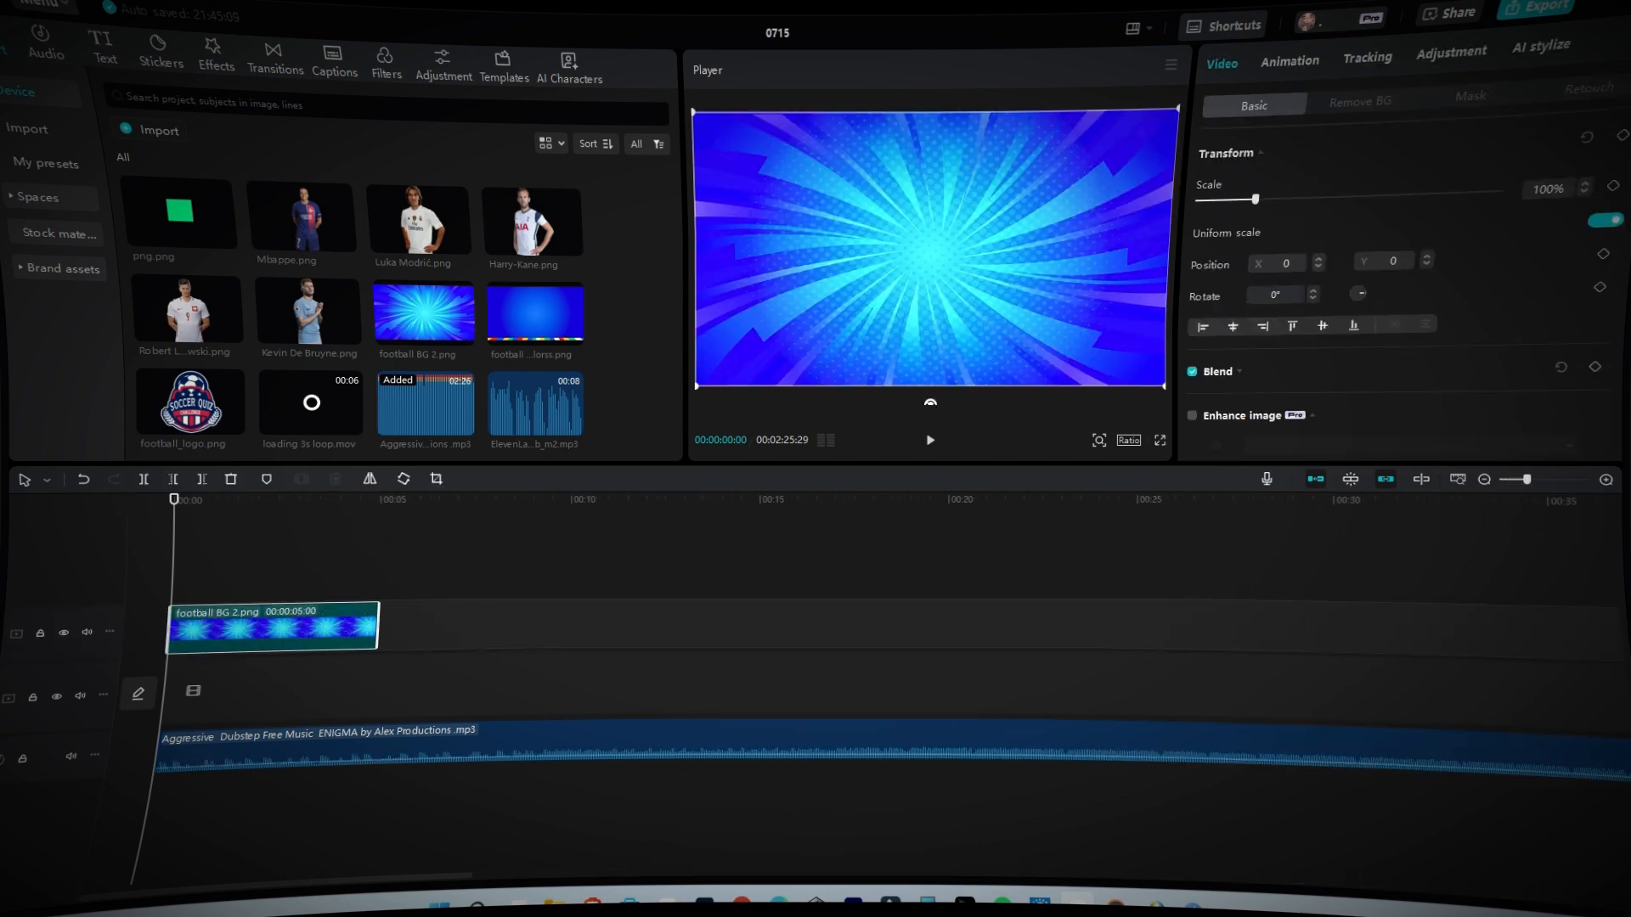
{"action": "left_click_drag", "start_coordinate": [194, 406], "coordinate": [192, 580]}
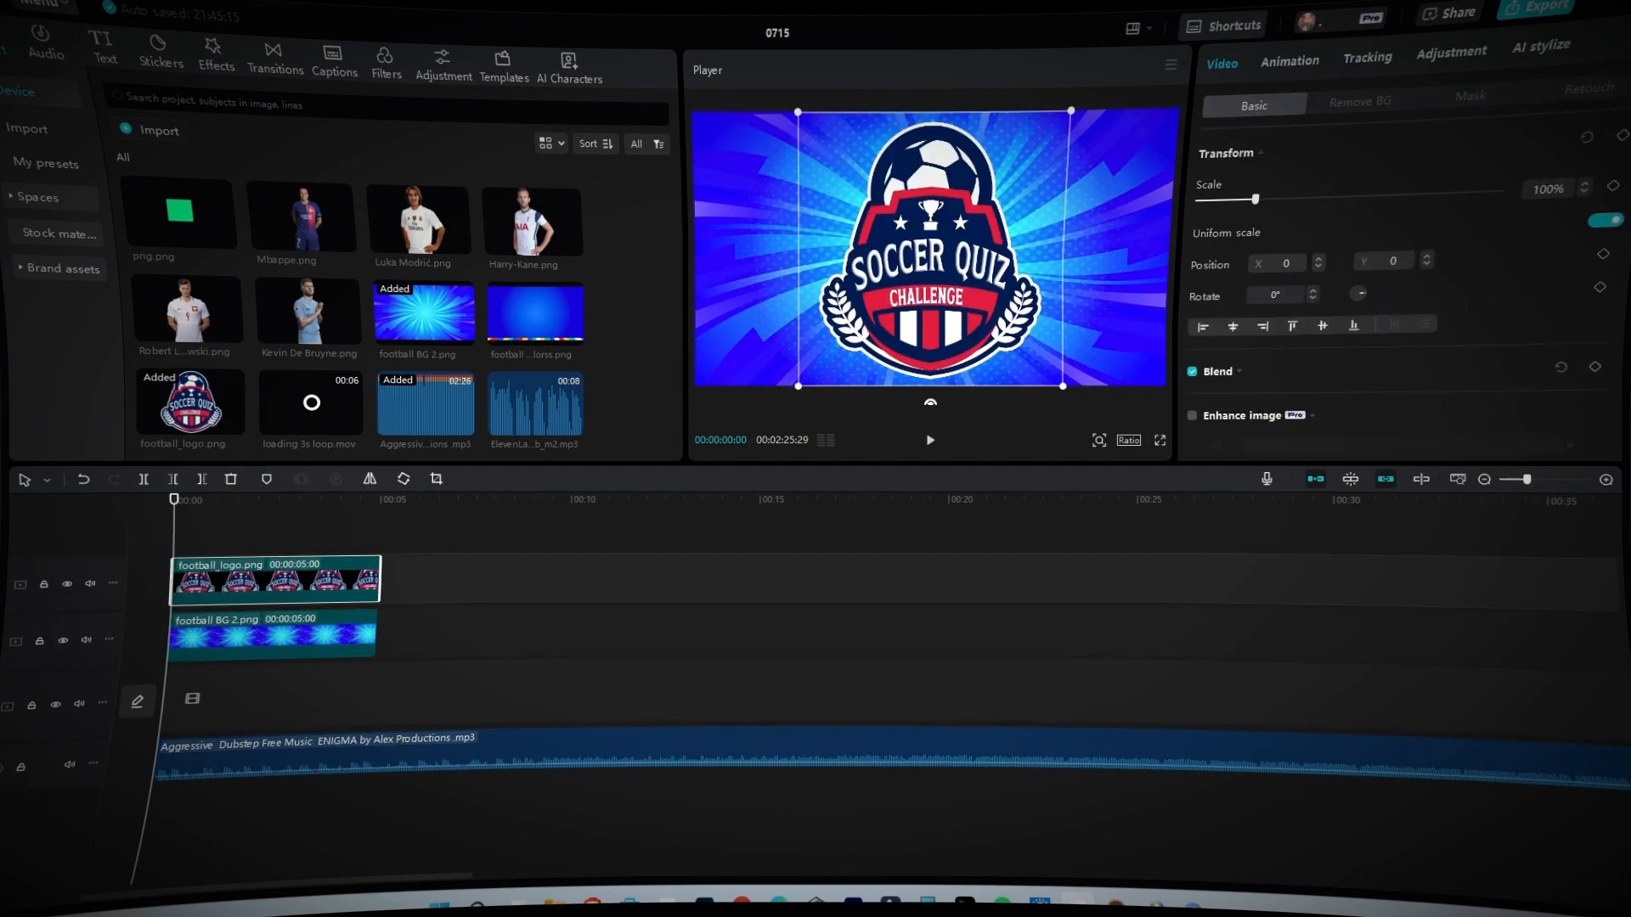
{"action": "left_click_drag", "start_coordinate": [1071, 112], "coordinate": [1018, 164]}
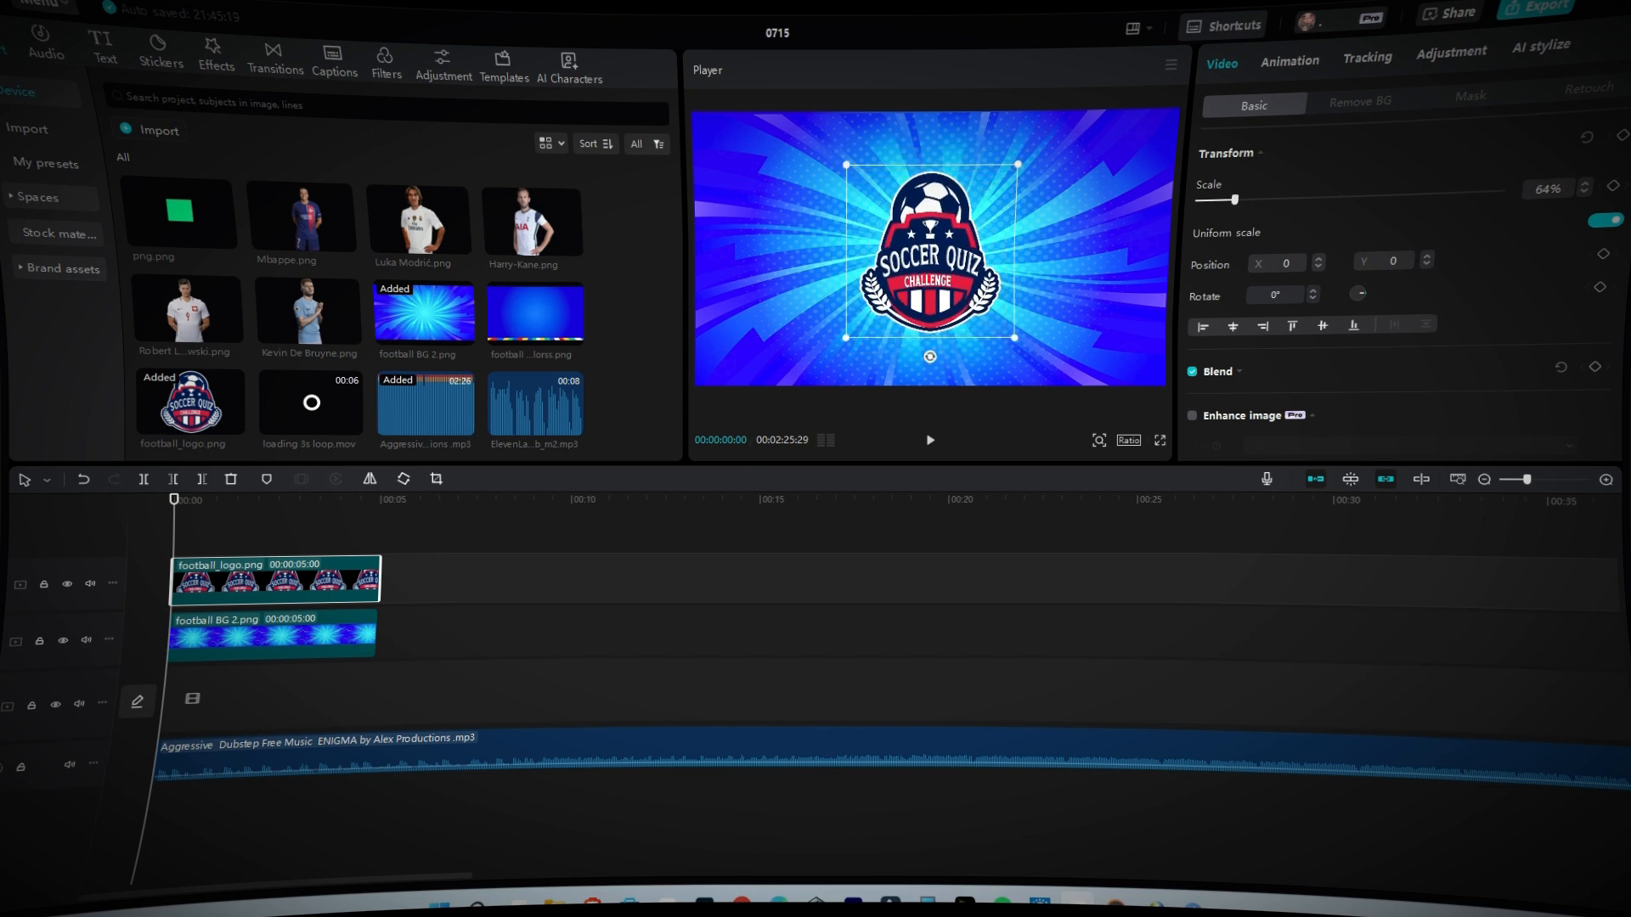
Step: Apply the Zoom 2 entrance animation to the logo and background clips, lengthening the background's animation to about 0.9 s
{"action": "left_click", "coordinate": [1289, 62]}
{"action": "left_click", "coordinate": [1563, 302]}
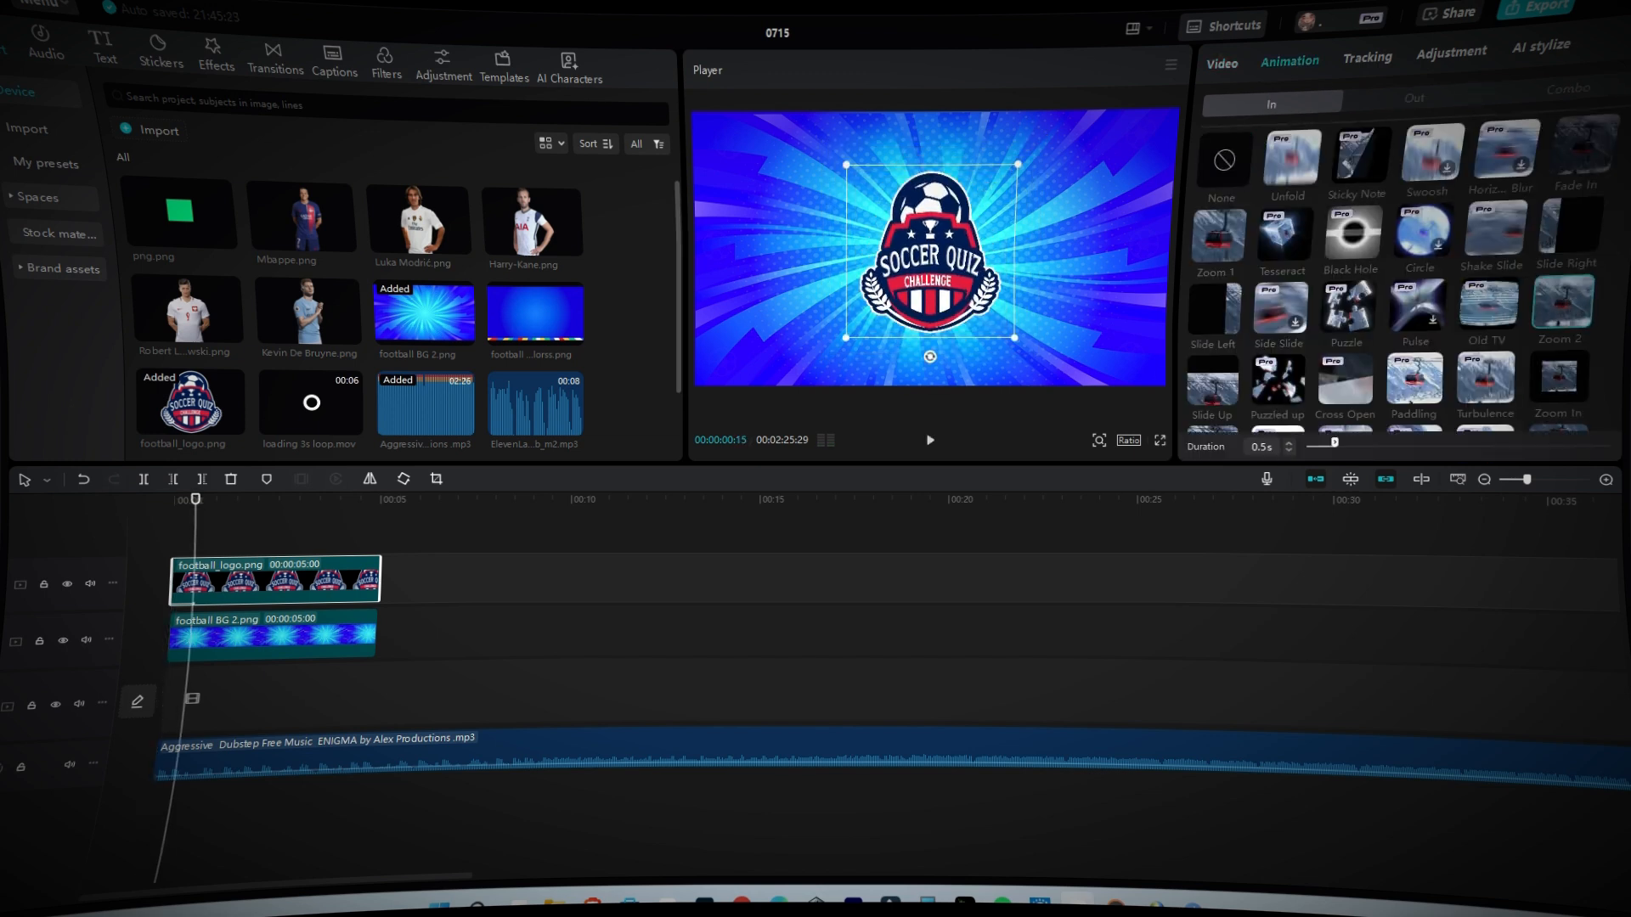
{"action": "left_click", "coordinate": [274, 639]}
{"action": "left_click", "coordinate": [1563, 302]}
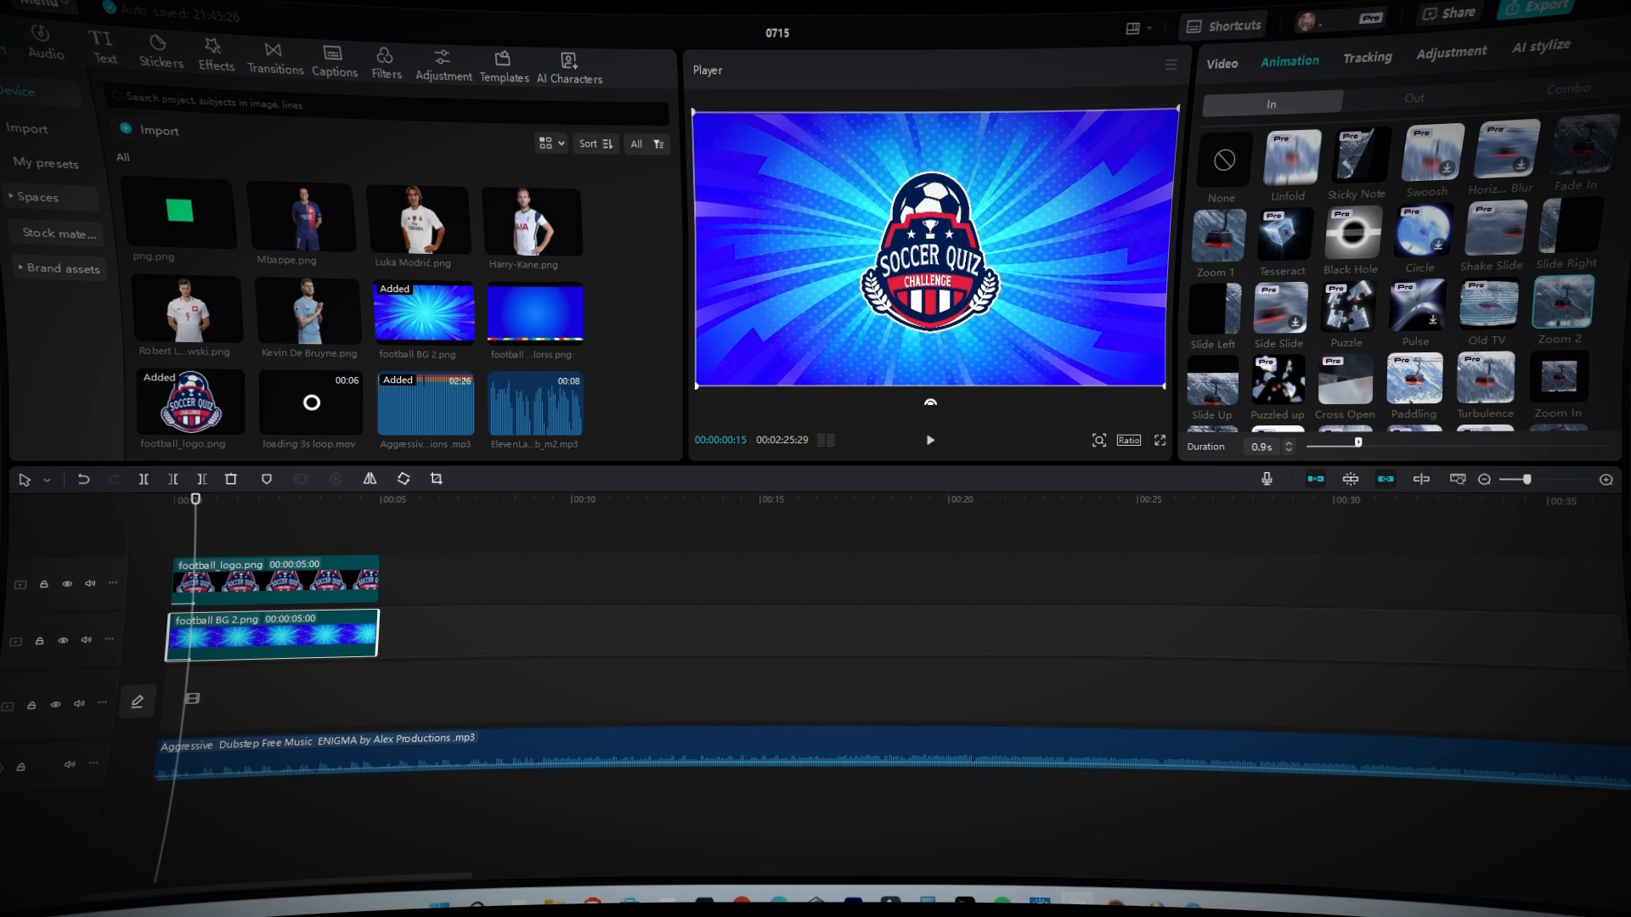
{"action": "left_click_drag", "start_coordinate": [1357, 443], "coordinate": [1362, 443]}
Step: Combine the logo and background clips into a compound clip and trim off its end at the playhead, at 00:00:01:23
{"action": "left_click", "coordinate": [274, 581]}
{"action": "left_click_drag", "start_coordinate": [429, 522], "coordinate": [285, 628]}
{"action": "right_click", "coordinate": [295, 627]}
{"action": "left_click", "coordinate": [367, 551]}
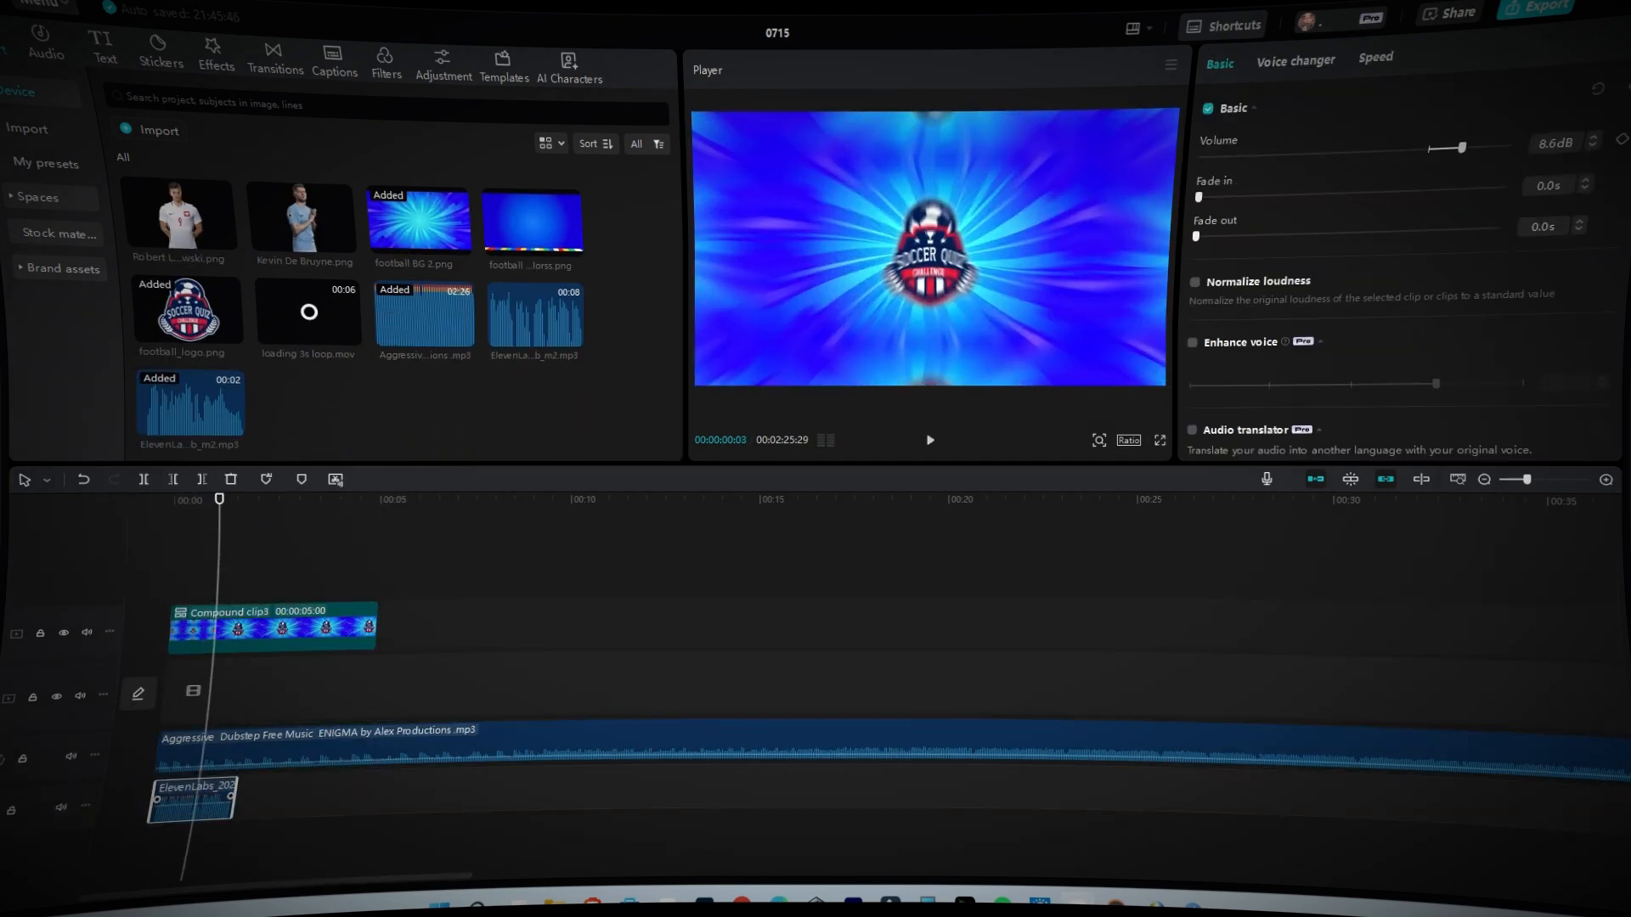
{"action": "left_click", "coordinate": [249, 628]}
{"action": "left_click", "coordinate": [201, 479]}
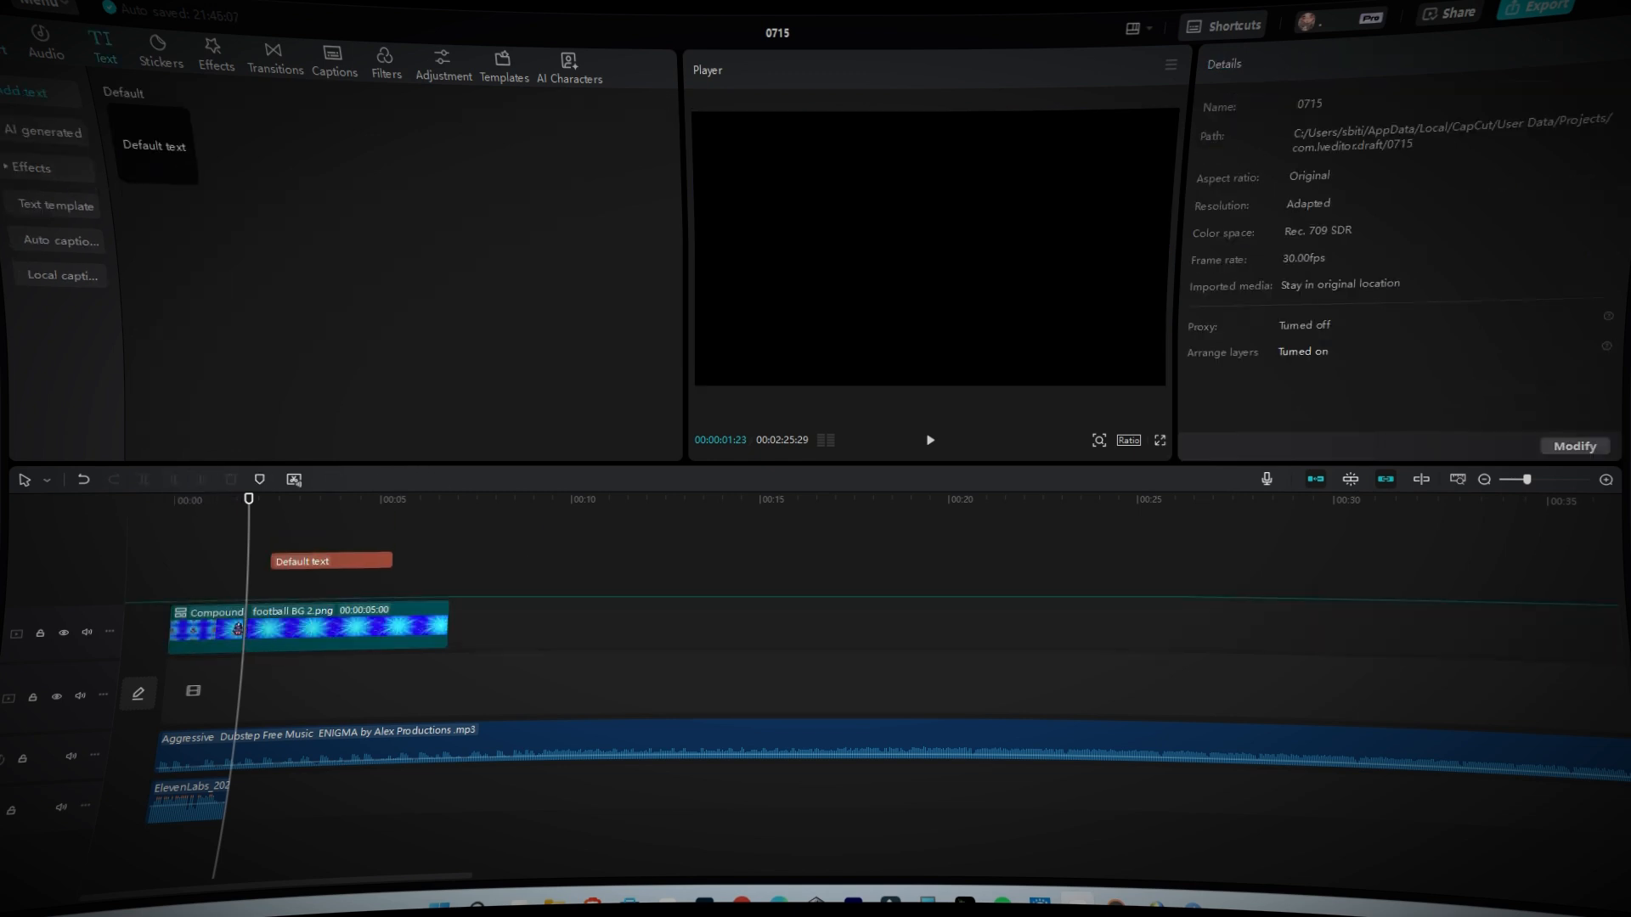
Step: Add a text clip above the second background at 00:00:01:23 reading "GUESS THE NAME OF THE PLAYER" in the ZY Starry font
{"action": "left_click_drag", "start_coordinate": [273, 562], "coordinate": [255, 588]}
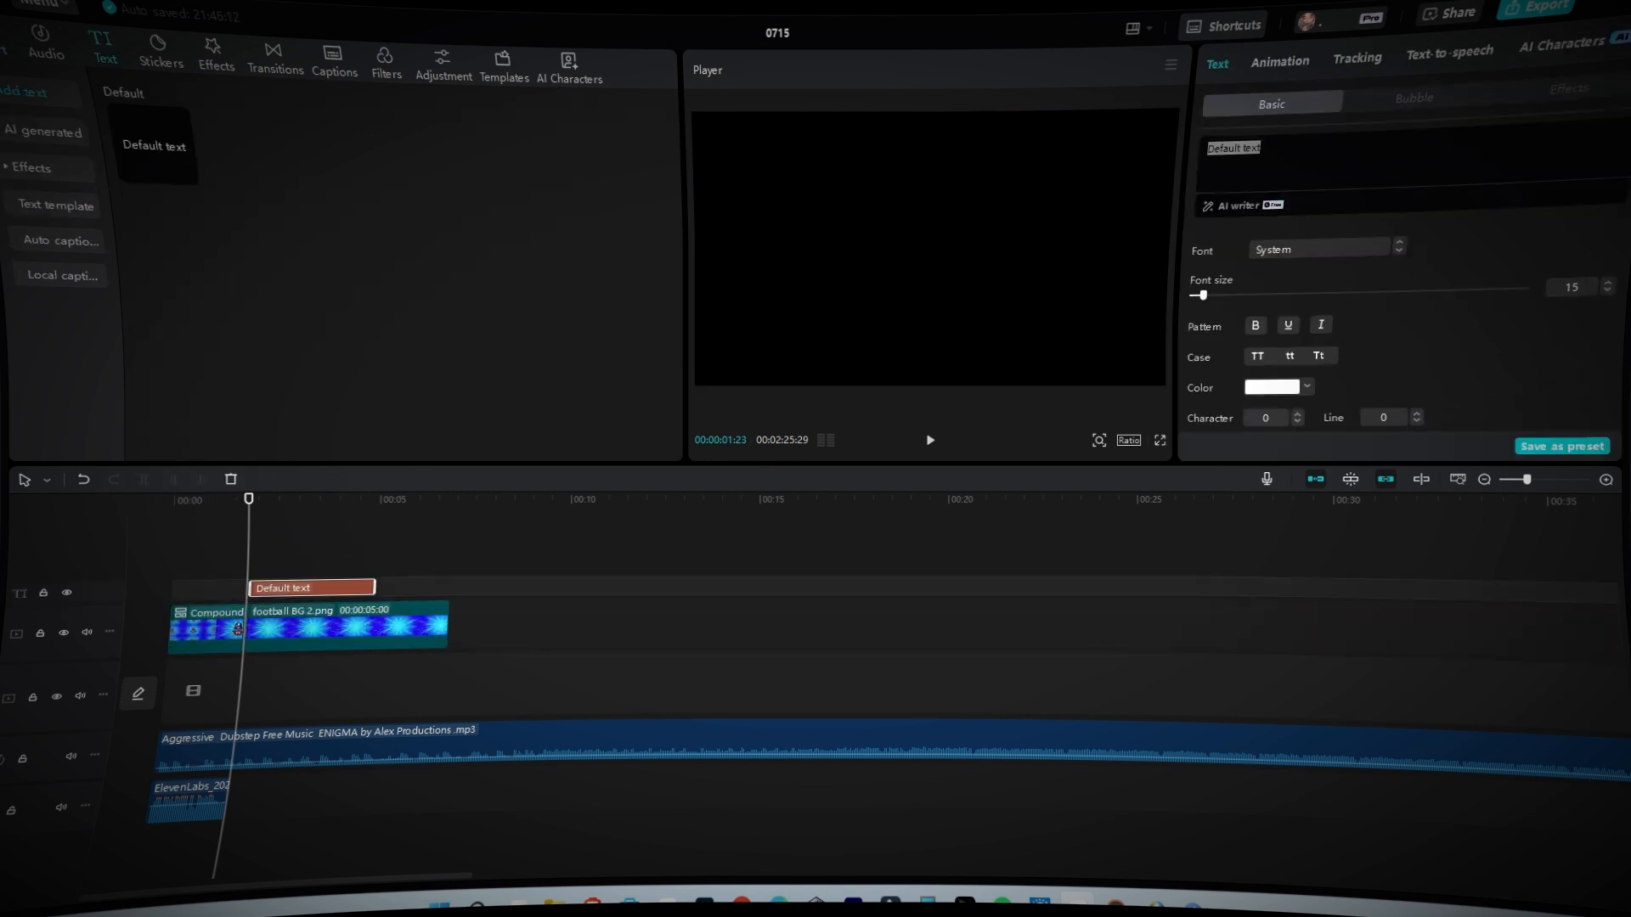
{"action": "left_click", "coordinate": [1321, 248]}
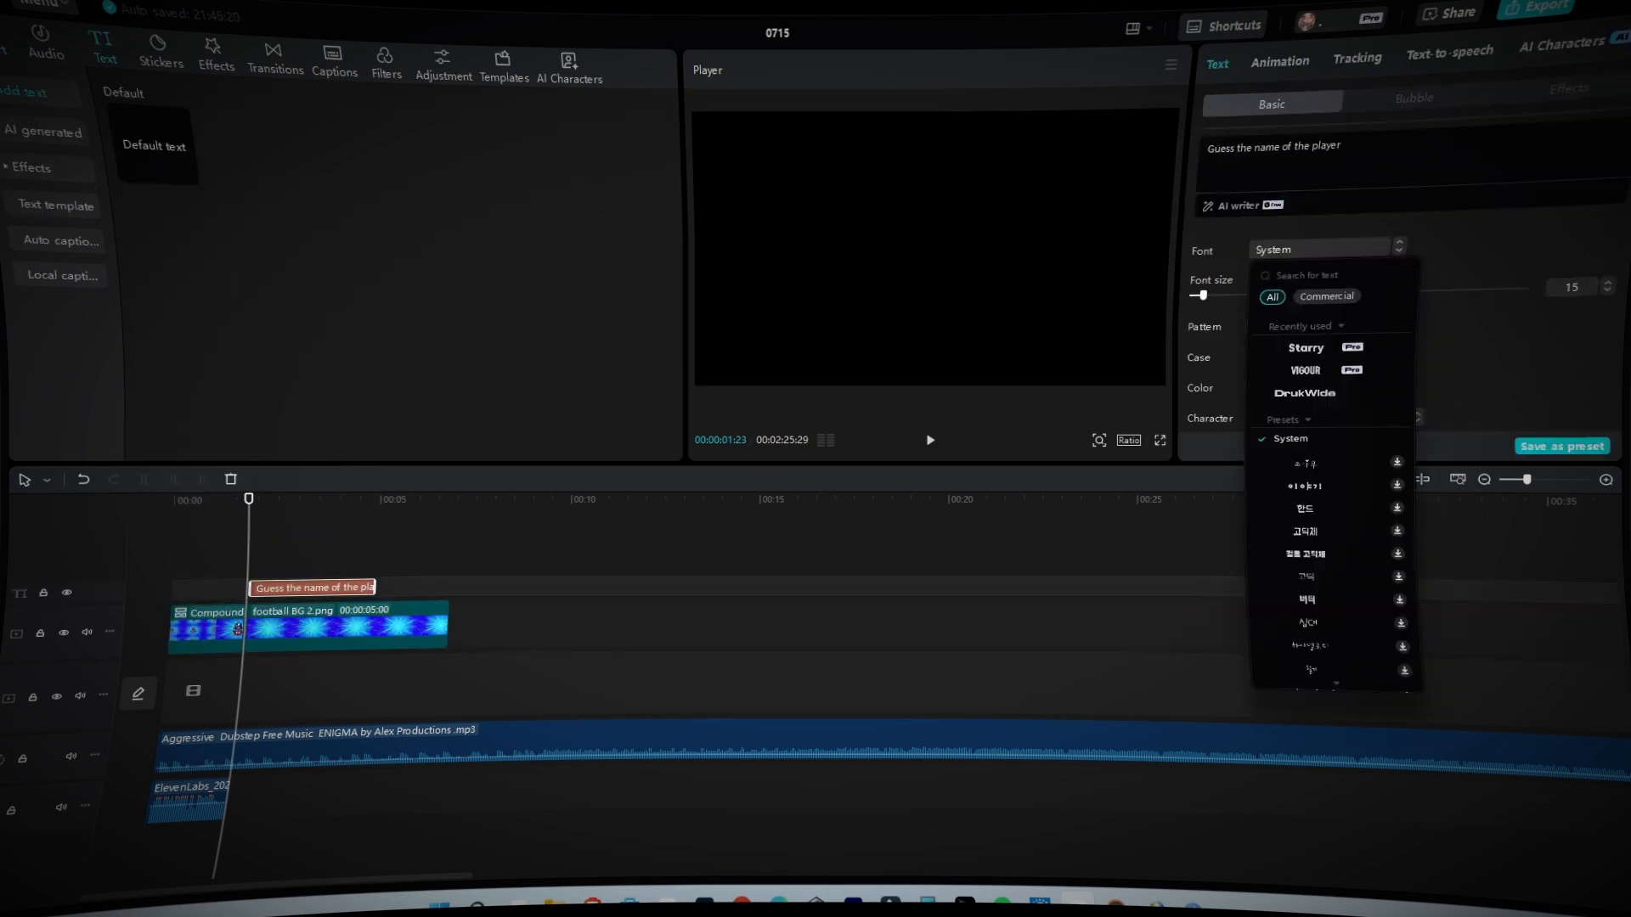
{"action": "left_click", "coordinate": [1311, 473]}
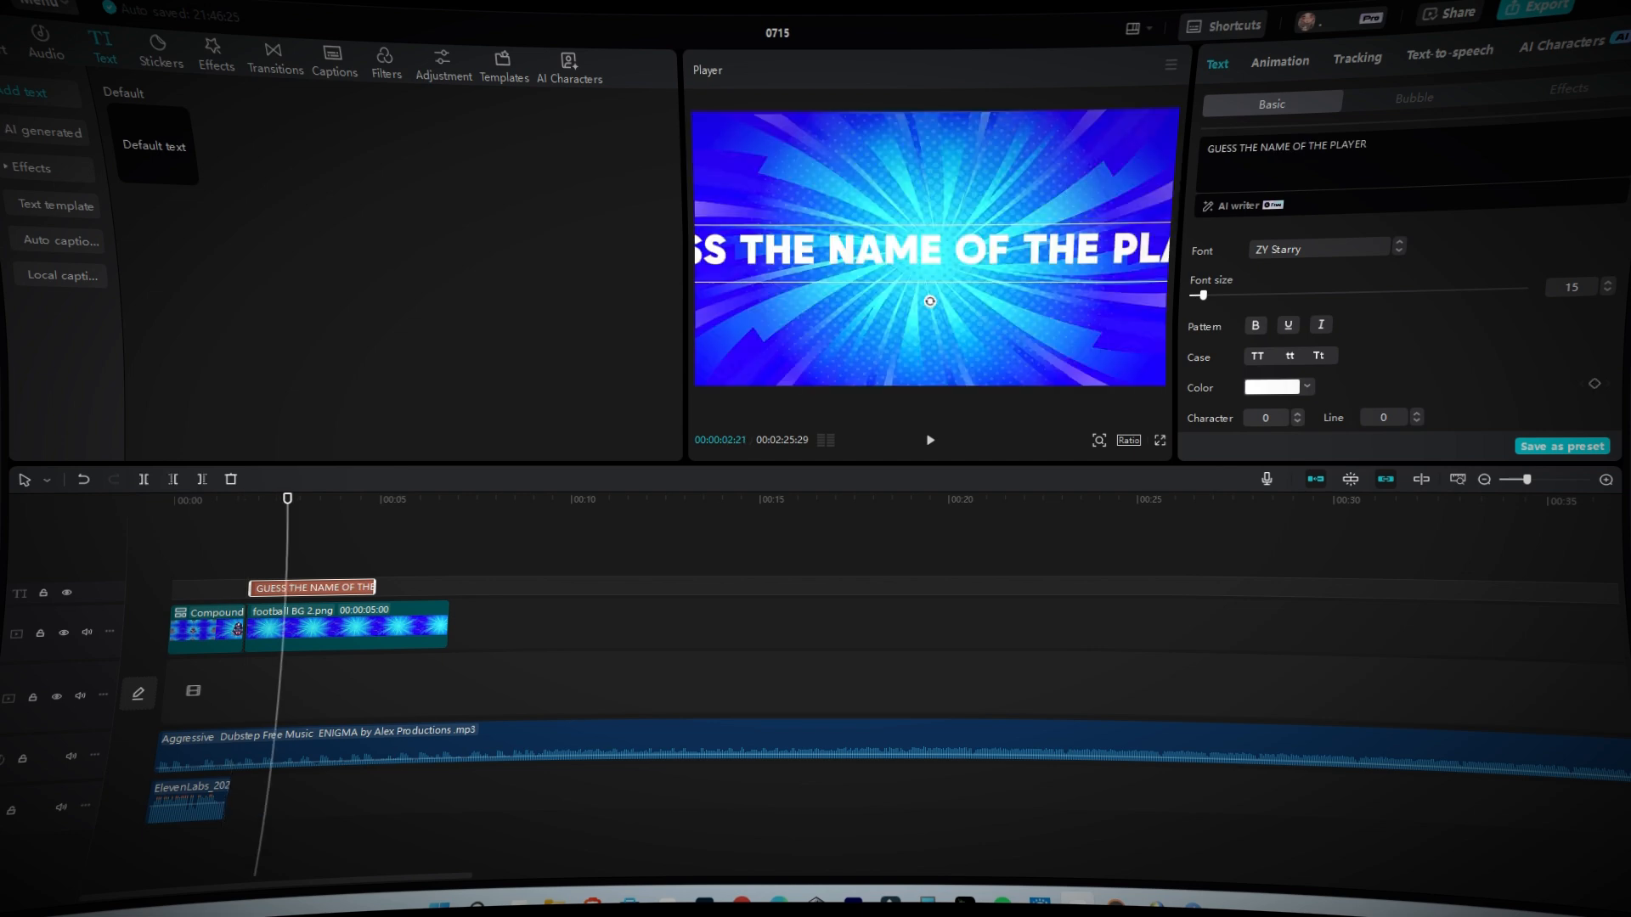
Step: Add a black shadow with 95% opacity and 17% blur to the title, and wrap the text onto two lines within the frame
{"action": "scroll", "coordinate": [1401, 339], "scroll_direction": "down", "scroll_amount": 3}
{"action": "scroll", "coordinate": [1359, 339], "scroll_direction": "down", "scroll_amount": 1}
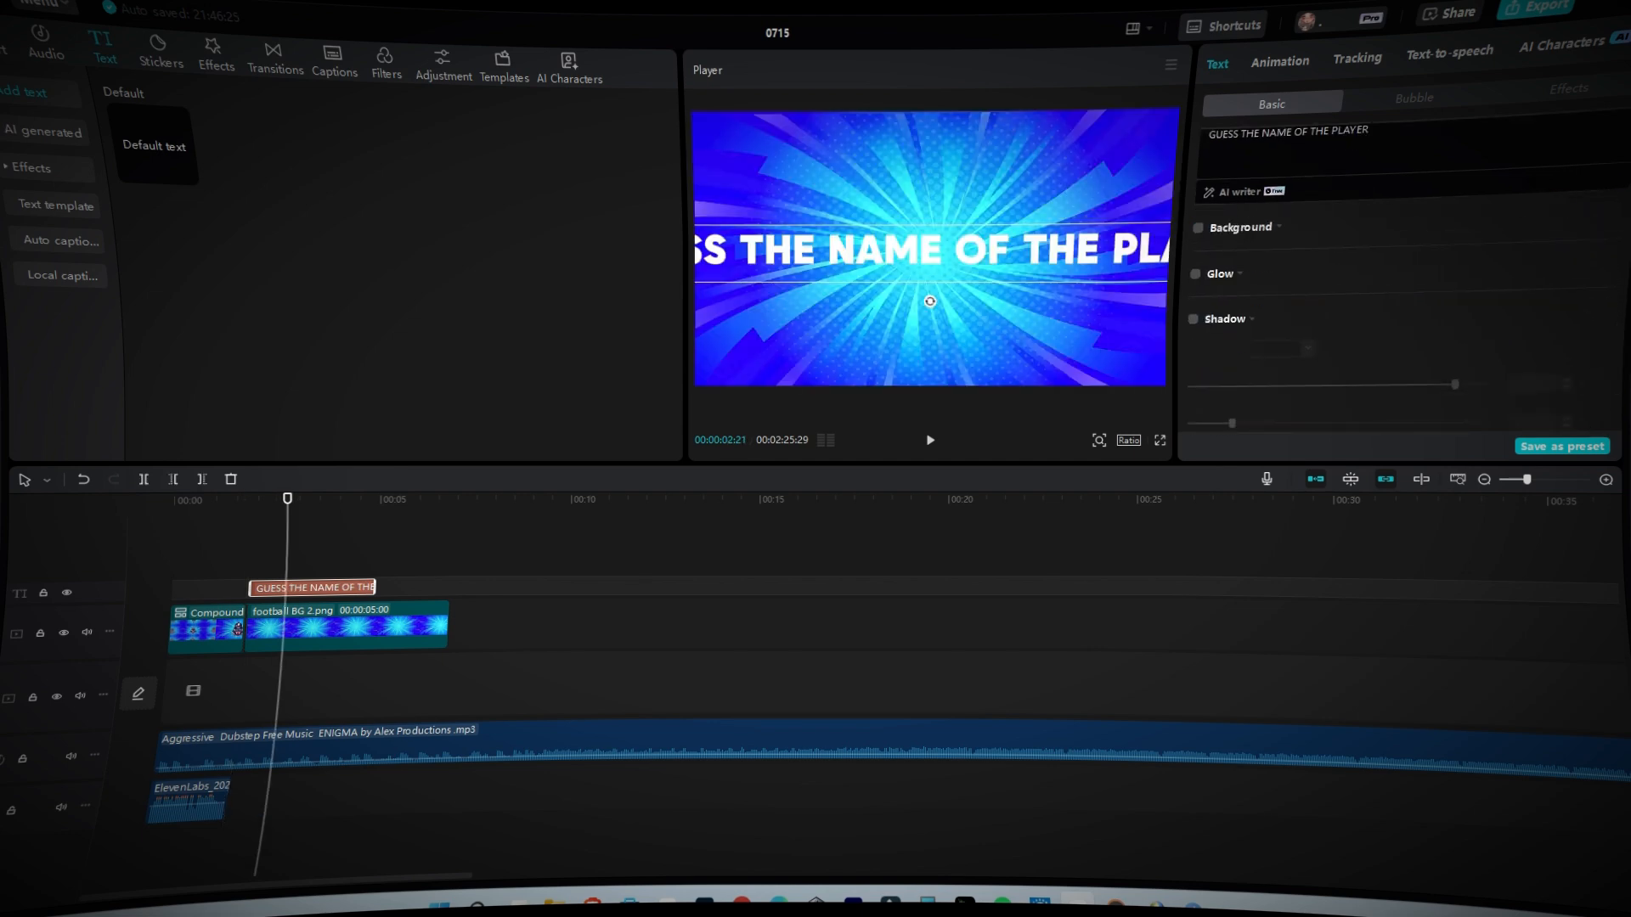
{"action": "left_click", "coordinate": [1193, 316]}
{"action": "left_click_drag", "start_coordinate": [1061, 251], "coordinate": [875, 254]}
{"action": "left_click_drag", "start_coordinate": [789, 254], "coordinate": [1016, 255]}
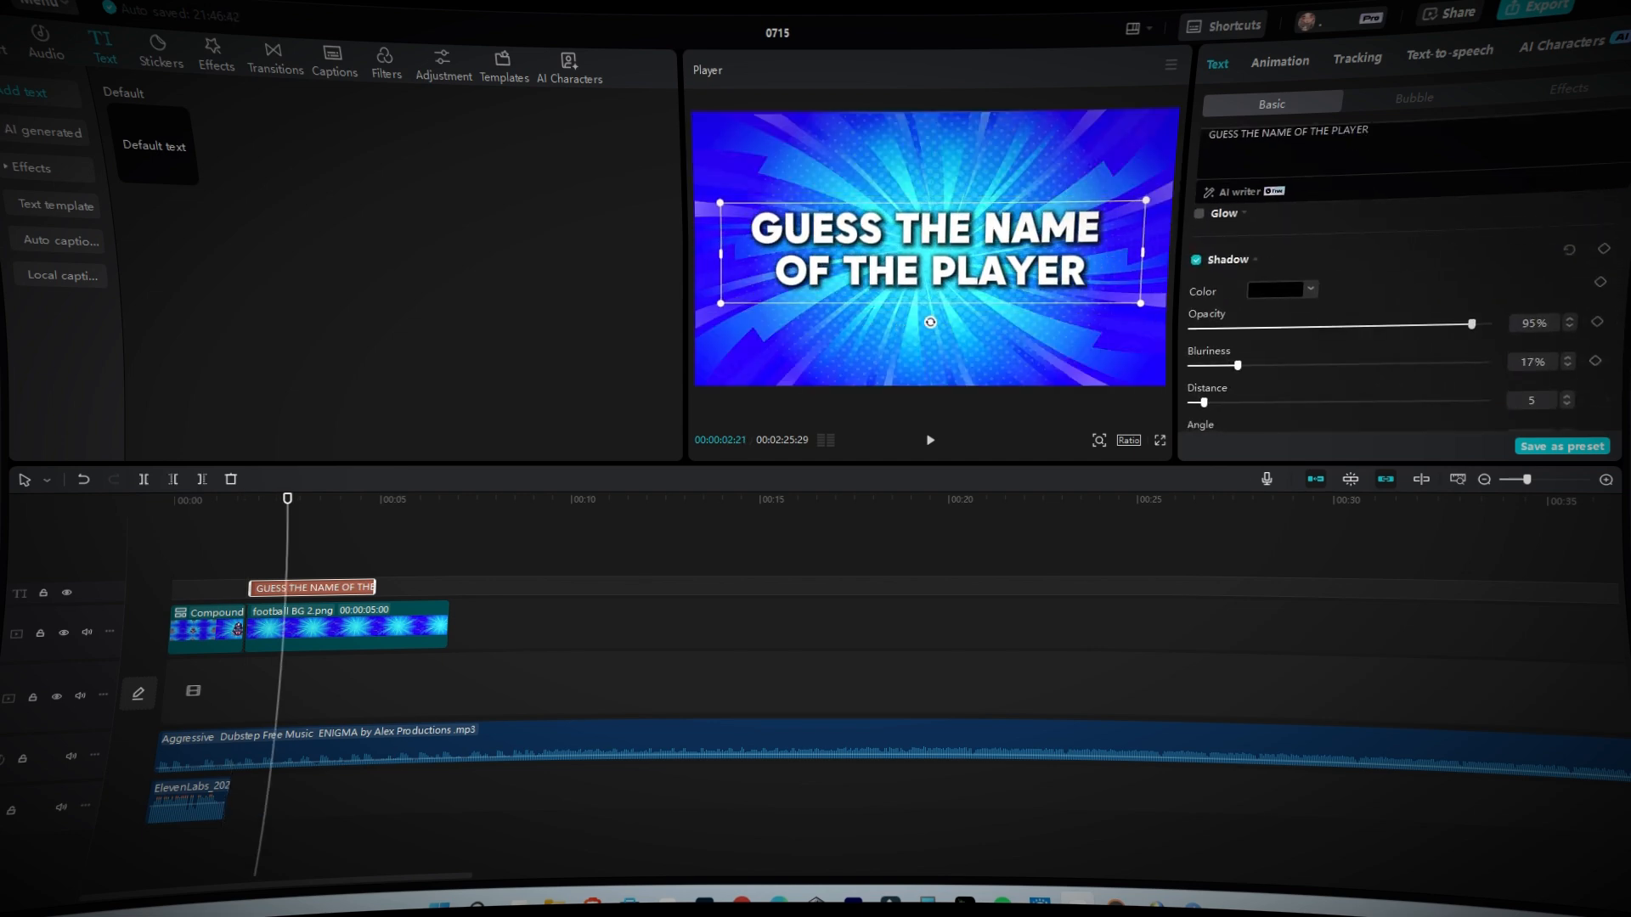
{"action": "left_click_drag", "start_coordinate": [1204, 403], "coordinate": [1212, 402]}
Step: Apply the Type 2 entrance animation to the title, and combine it with its background into a compound clip
{"action": "left_click", "coordinate": [1280, 62]}
{"action": "left_click", "coordinate": [1213, 314]}
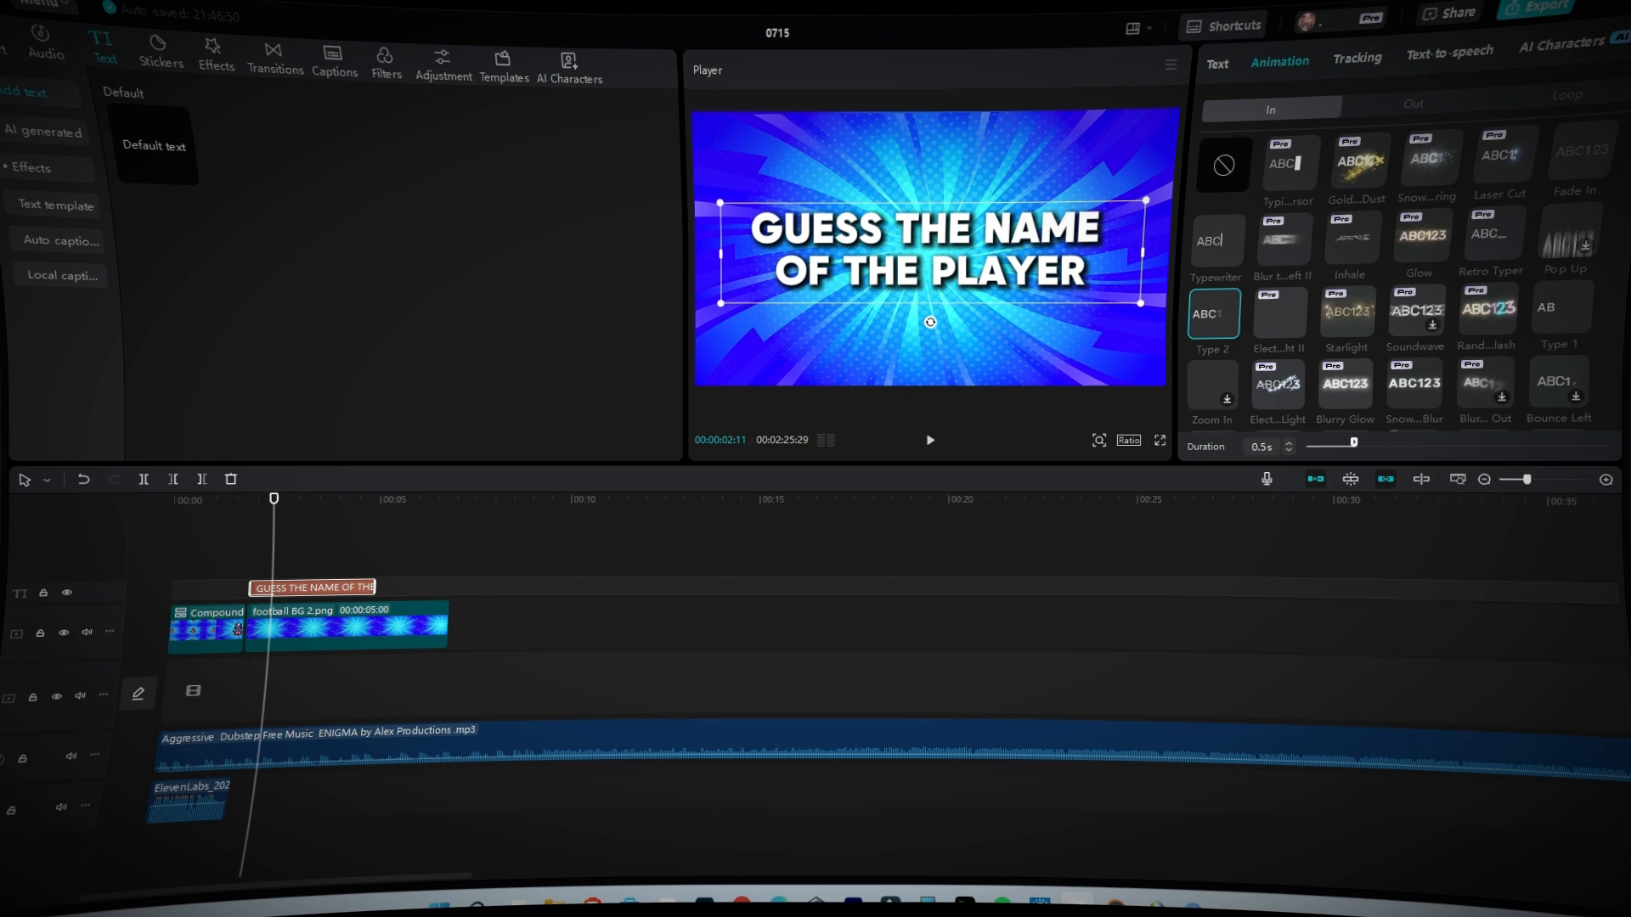
{"action": "left_click", "coordinate": [336, 629]}
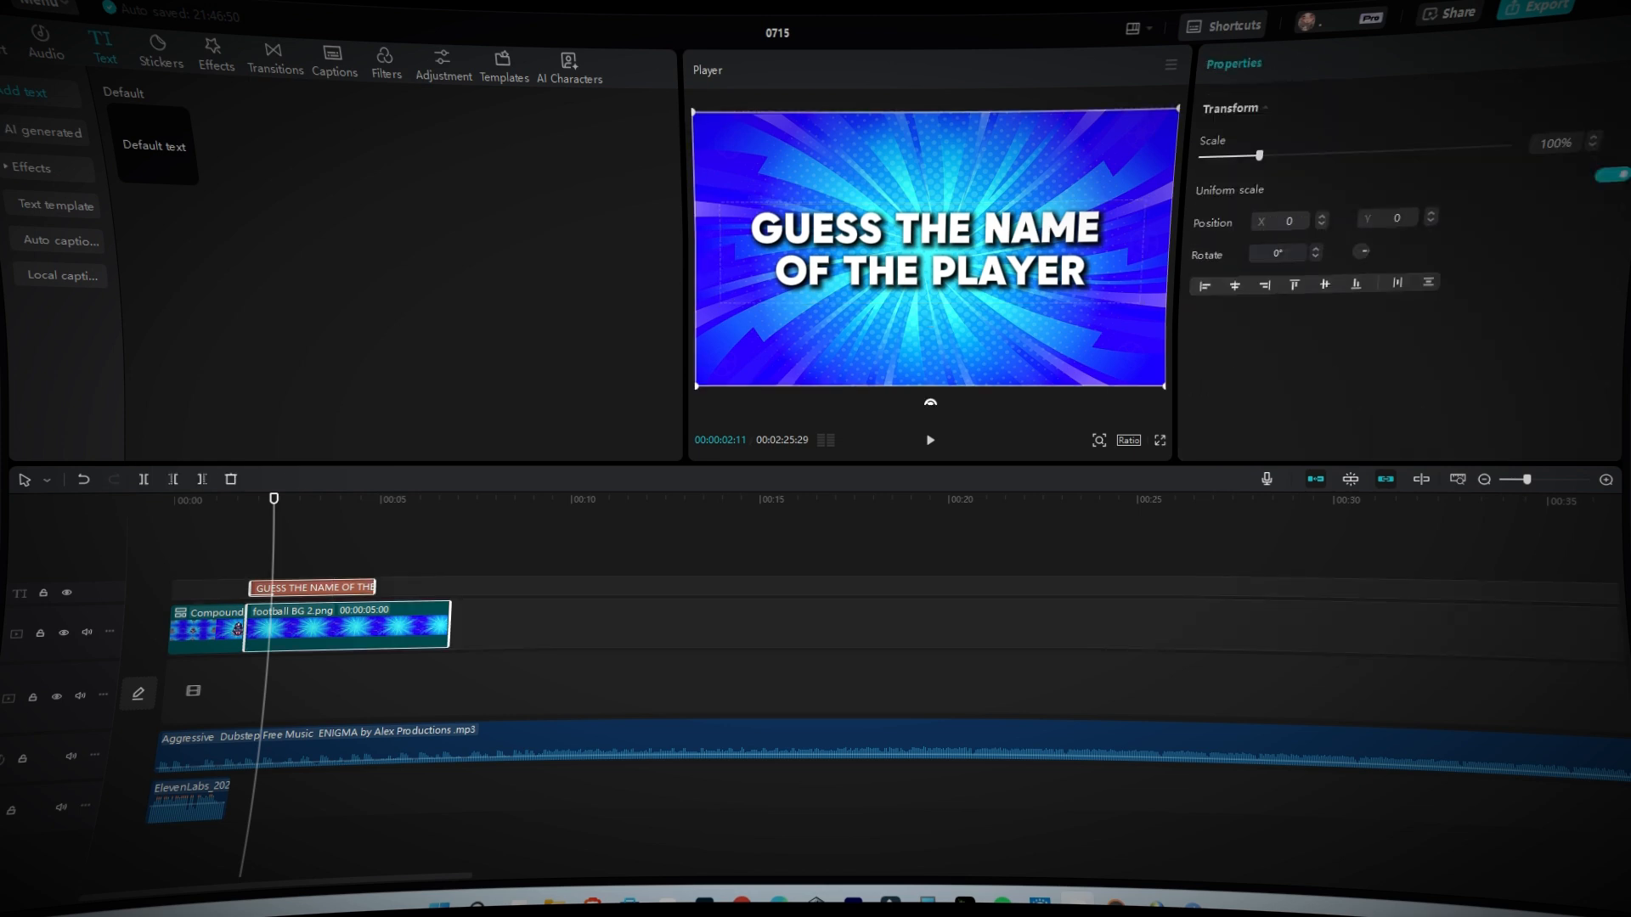
{"action": "right_click", "coordinate": [336, 628]}
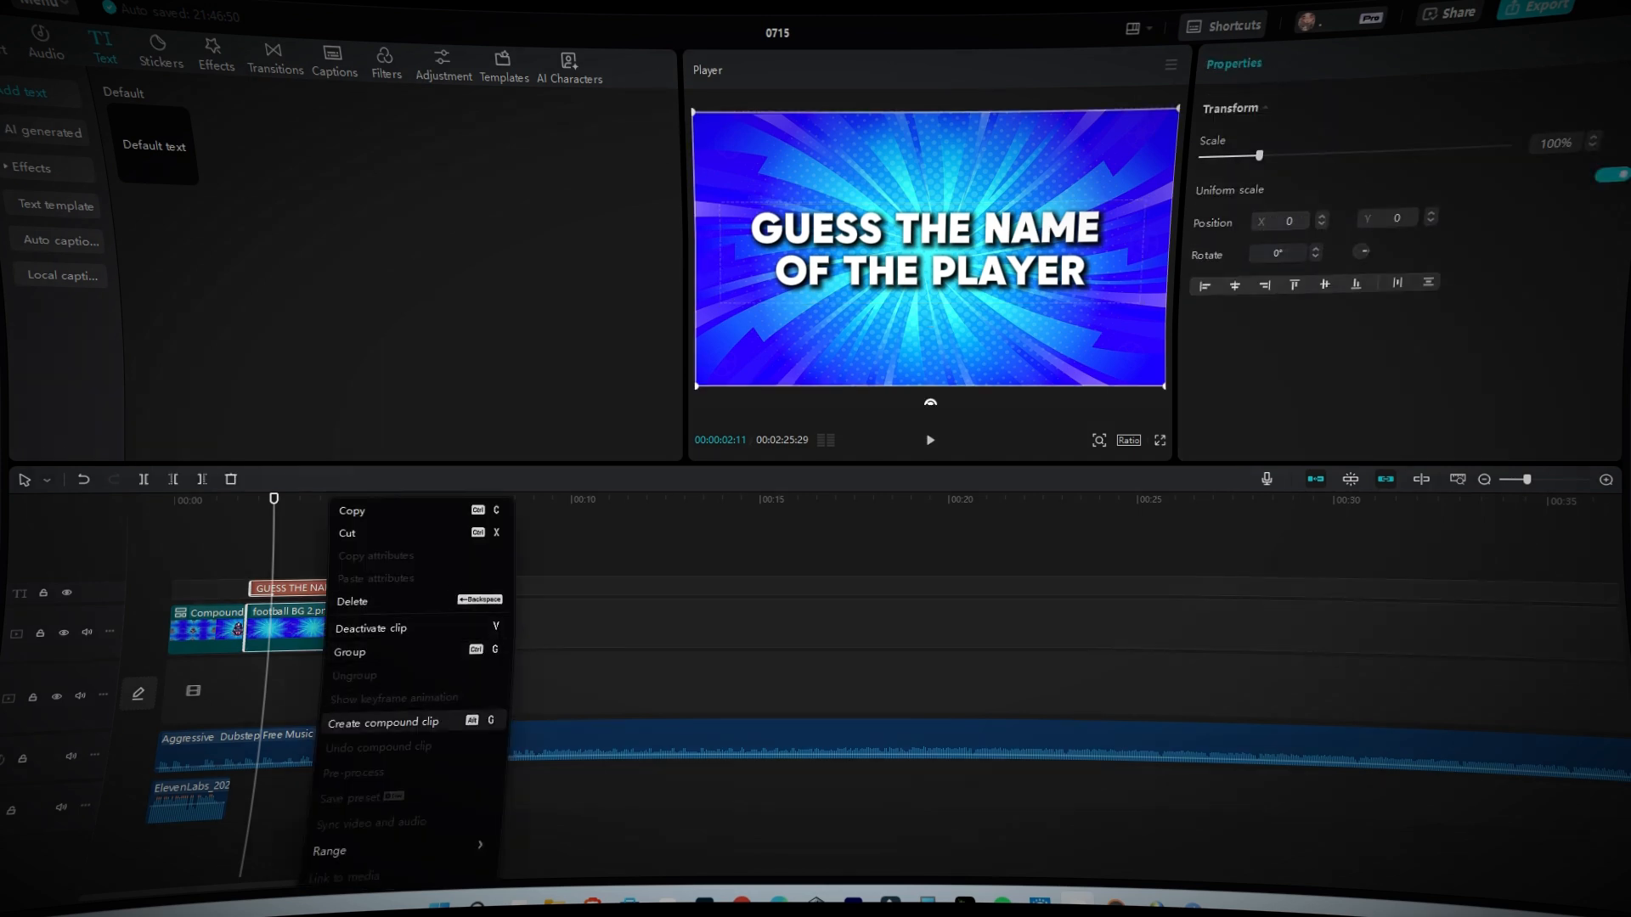
{"action": "left_click", "coordinate": [383, 722]}
Step: Search the transitions for "circle" and add the Circle transition between the two compound clips
{"action": "left_click", "coordinate": [274, 59]}
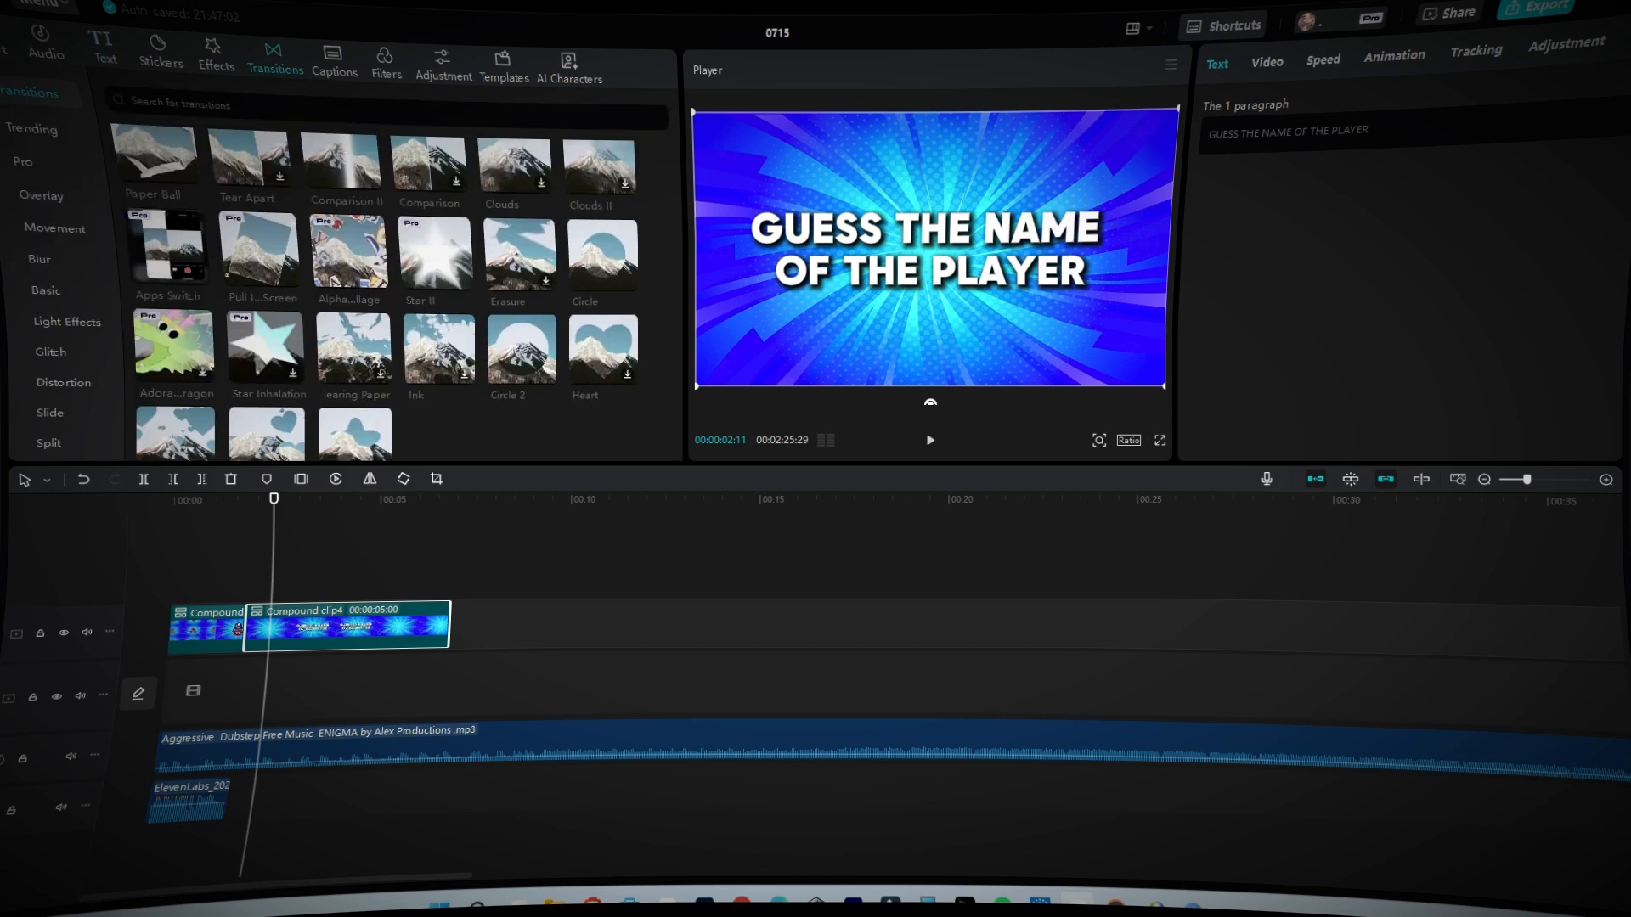
{"action": "type", "text": "circle"}
{"action": "key", "text": "Return"}
{"action": "left_click_drag", "start_coordinate": [162, 187], "coordinate": [244, 636]}
{"action": "scroll", "coordinate": [273, 629], "scroll_direction": "up", "scroll_amount": 4}
{"action": "mouse_move", "coordinate": [434, 629]}
{"action": "left_mouse_down"}
{"action": "mouse_move", "coordinate": [428, 577]}
{"action": "mouse_move", "coordinate": [431, 630]}
{"action": "left_mouse_up"}
{"action": "left_click_drag", "start_coordinate": [162, 187], "coordinate": [365, 629]}
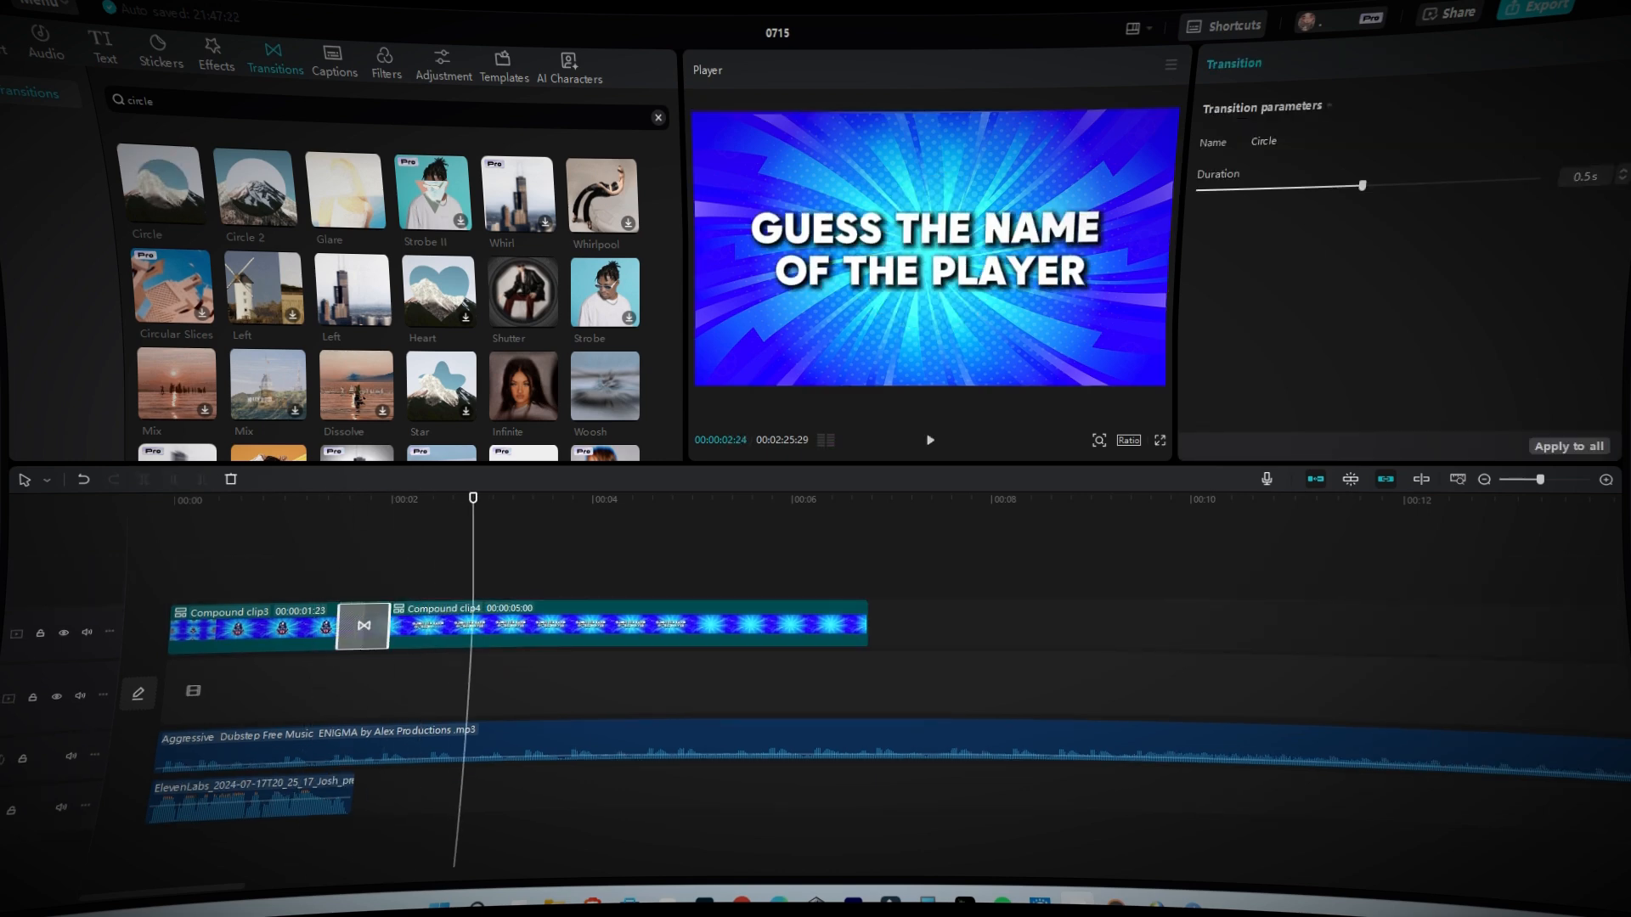
Step: Add the 8-second ElevenLabs voiceover to the voice track and position it just after the first voice clip
{"action": "left_click", "coordinate": [4, 49]}
{"action": "left_click_drag", "start_coordinate": [546, 314], "coordinate": [378, 799]}
{"action": "left_click_drag", "start_coordinate": [379, 787], "coordinate": [557, 786]}
{"action": "left_click_drag", "start_coordinate": [373, 794], "coordinate": [593, 792]}
{"action": "left_click_drag", "start_coordinate": [765, 786], "coordinate": [597, 785]}
{"action": "left_click_drag", "start_coordinate": [697, 790], "coordinate": [467, 790]}
{"action": "left_click_drag", "start_coordinate": [361, 791], "coordinate": [379, 791]}
{"action": "left_click_drag", "start_coordinate": [475, 790], "coordinate": [525, 792]}
Step: Play back the second voiceover, split it at 00:00:03:03 and set the remaining part directly after the cut
{"action": "left_click", "coordinate": [382, 502]}
{"action": "key", "text": "space"}
{"action": "left_click", "coordinate": [503, 499]}
{"action": "key", "text": "ctrl+b"}
{"action": "left_click_drag", "start_coordinate": [679, 790], "coordinate": [650, 790]}
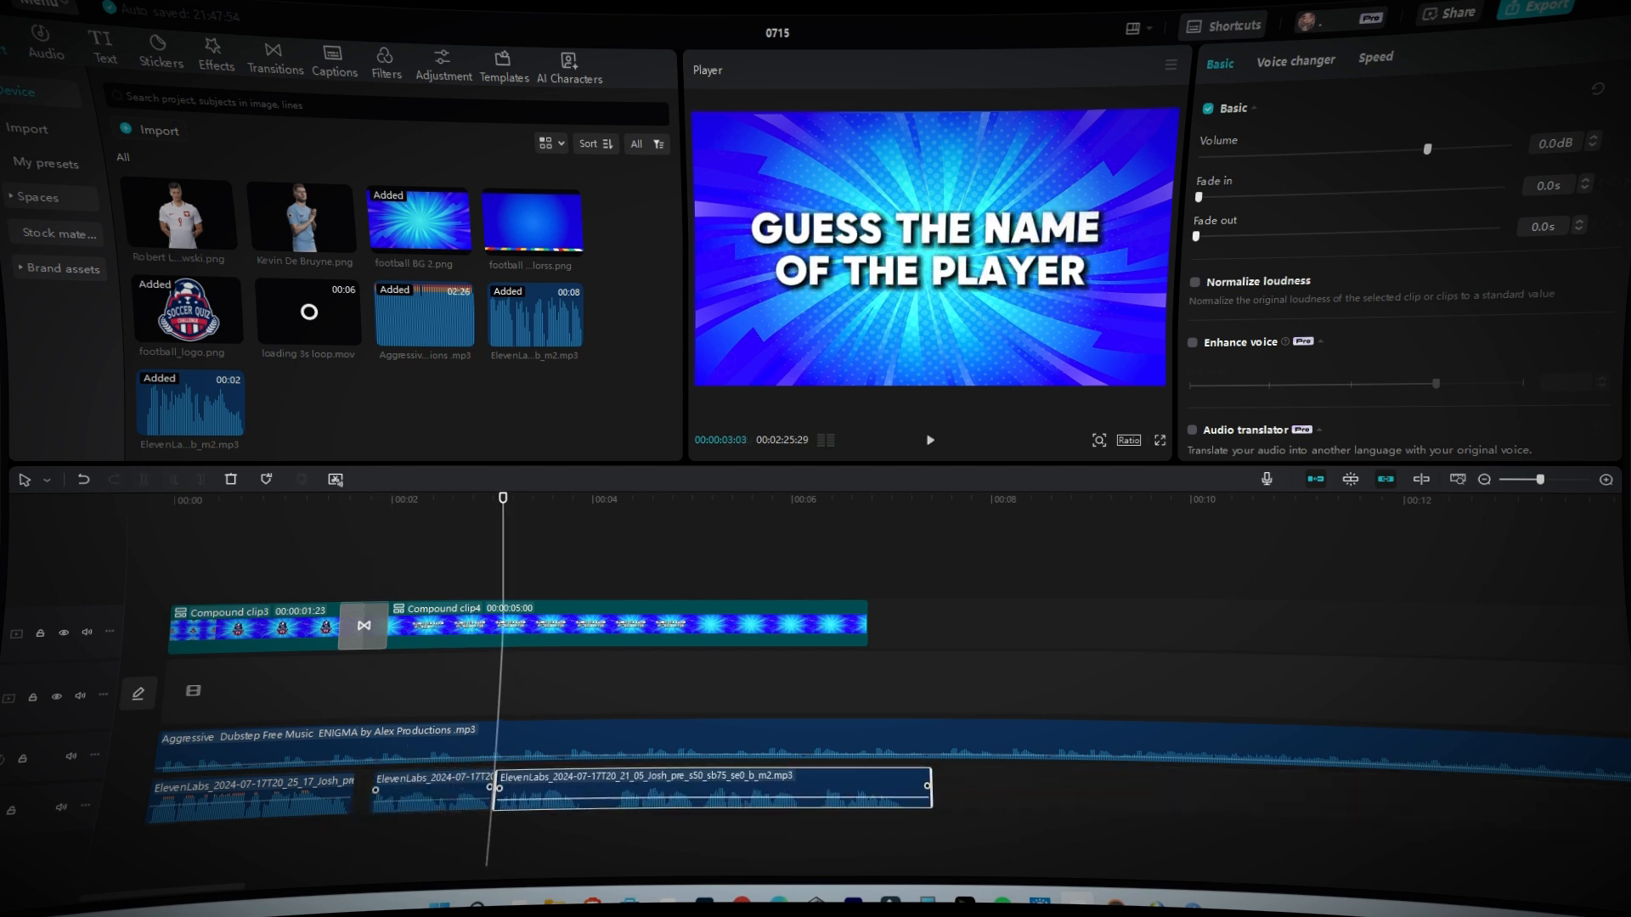
Step: Trim the title compound clip's end at 00:00:03:03 and place the blue football background with the coloured stripe right after it
{"action": "left_click", "coordinate": [595, 629]}
{"action": "left_click", "coordinate": [202, 479]}
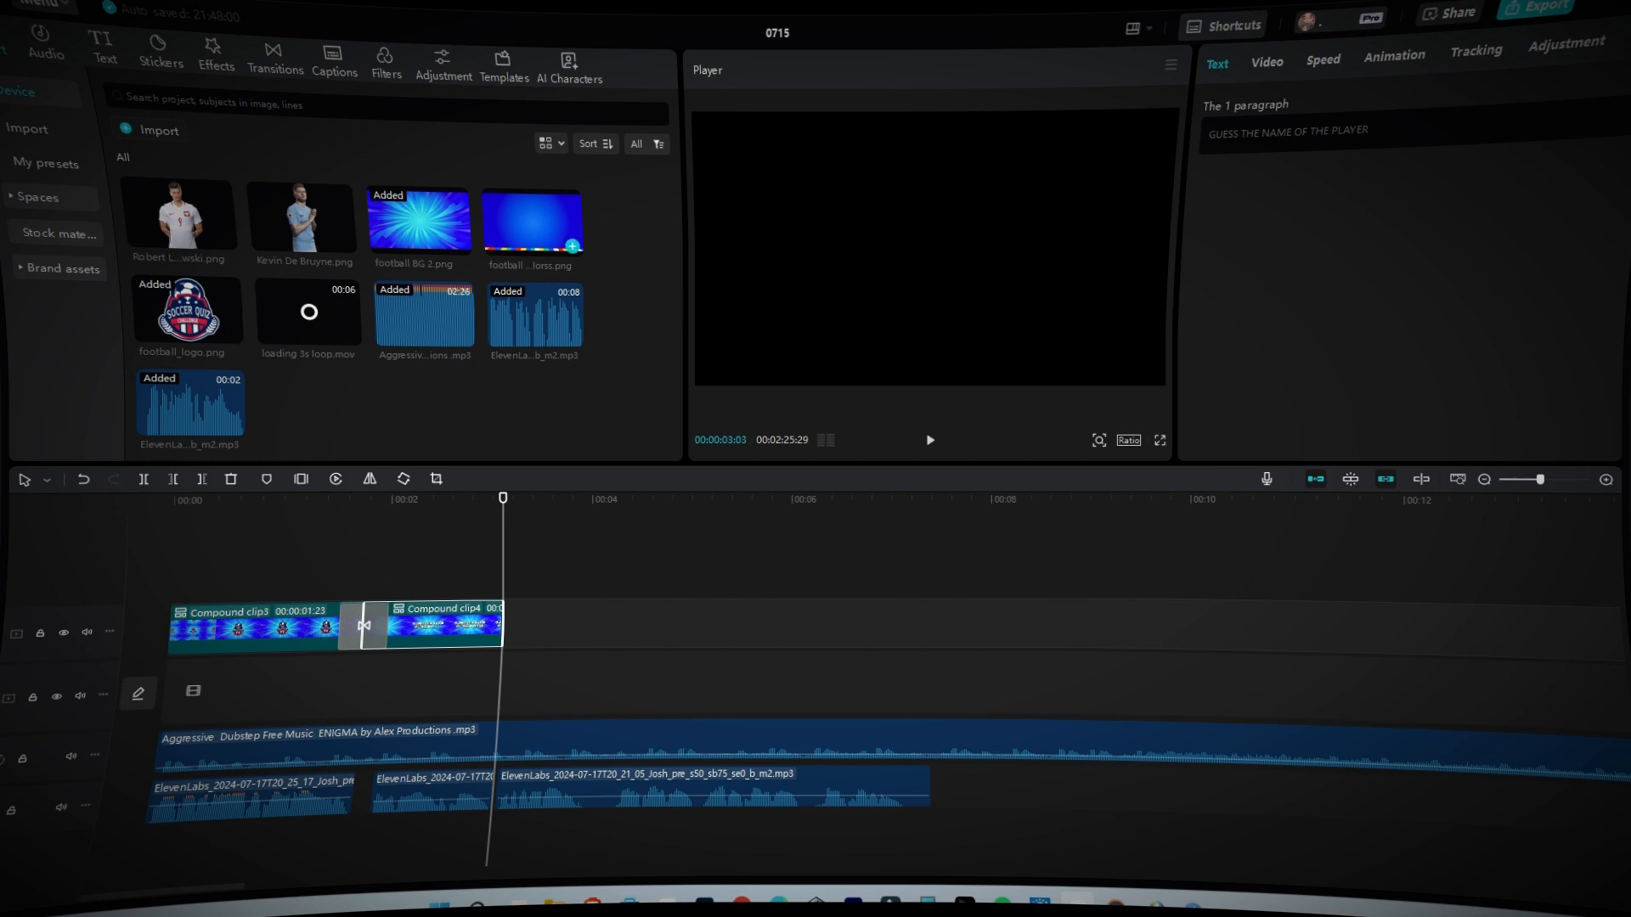
{"action": "left_click_drag", "start_coordinate": [533, 222], "coordinate": [528, 627]}
Step: Add Mbappe.png above the blue background at 00:00:03:03 and apply a feathered Horizontal mask that fades out the lower body
{"action": "scroll", "coordinate": [421, 222], "scroll_direction": "up", "scroll_amount": 2}
{"action": "left_click_drag", "start_coordinate": [302, 218], "coordinate": [527, 553]}
{"action": "left_click", "coordinate": [1470, 95]}
{"action": "left_click", "coordinate": [1288, 200]}
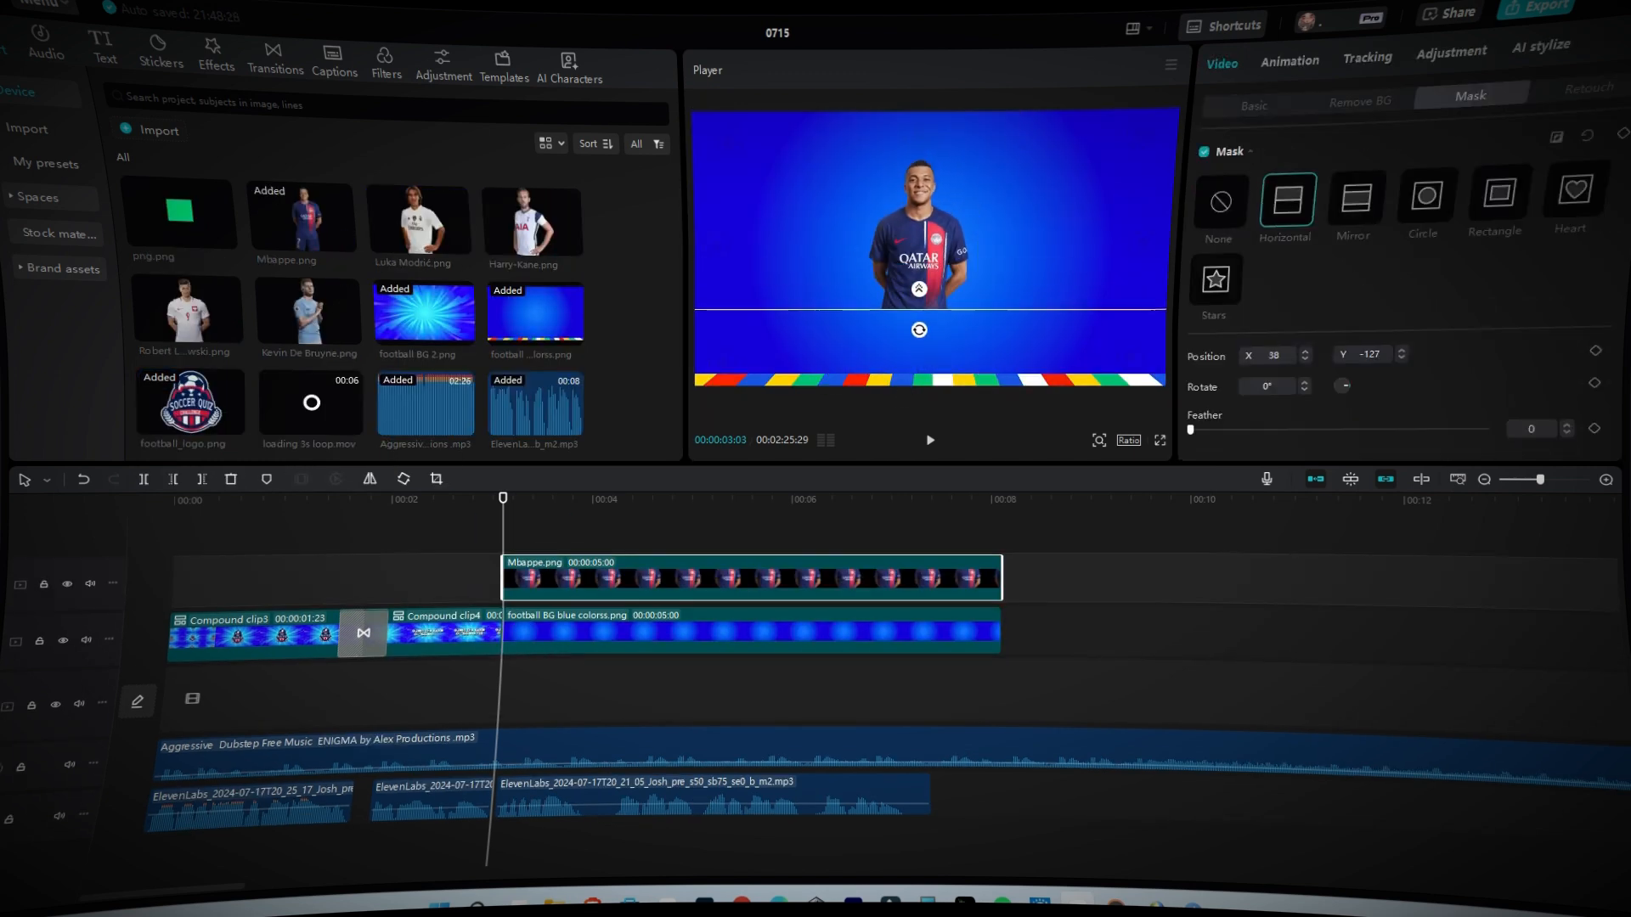
{"action": "left_click_drag", "start_coordinate": [919, 289], "coordinate": [919, 282]}
Step: Scale the masked player image to 97% and move it down in the frame
{"action": "left_click", "coordinate": [1254, 106]}
{"action": "left_click_drag", "start_coordinate": [983, 143], "coordinate": [994, 127]}
{"action": "left_click_drag", "start_coordinate": [921, 246], "coordinate": [924, 270]}
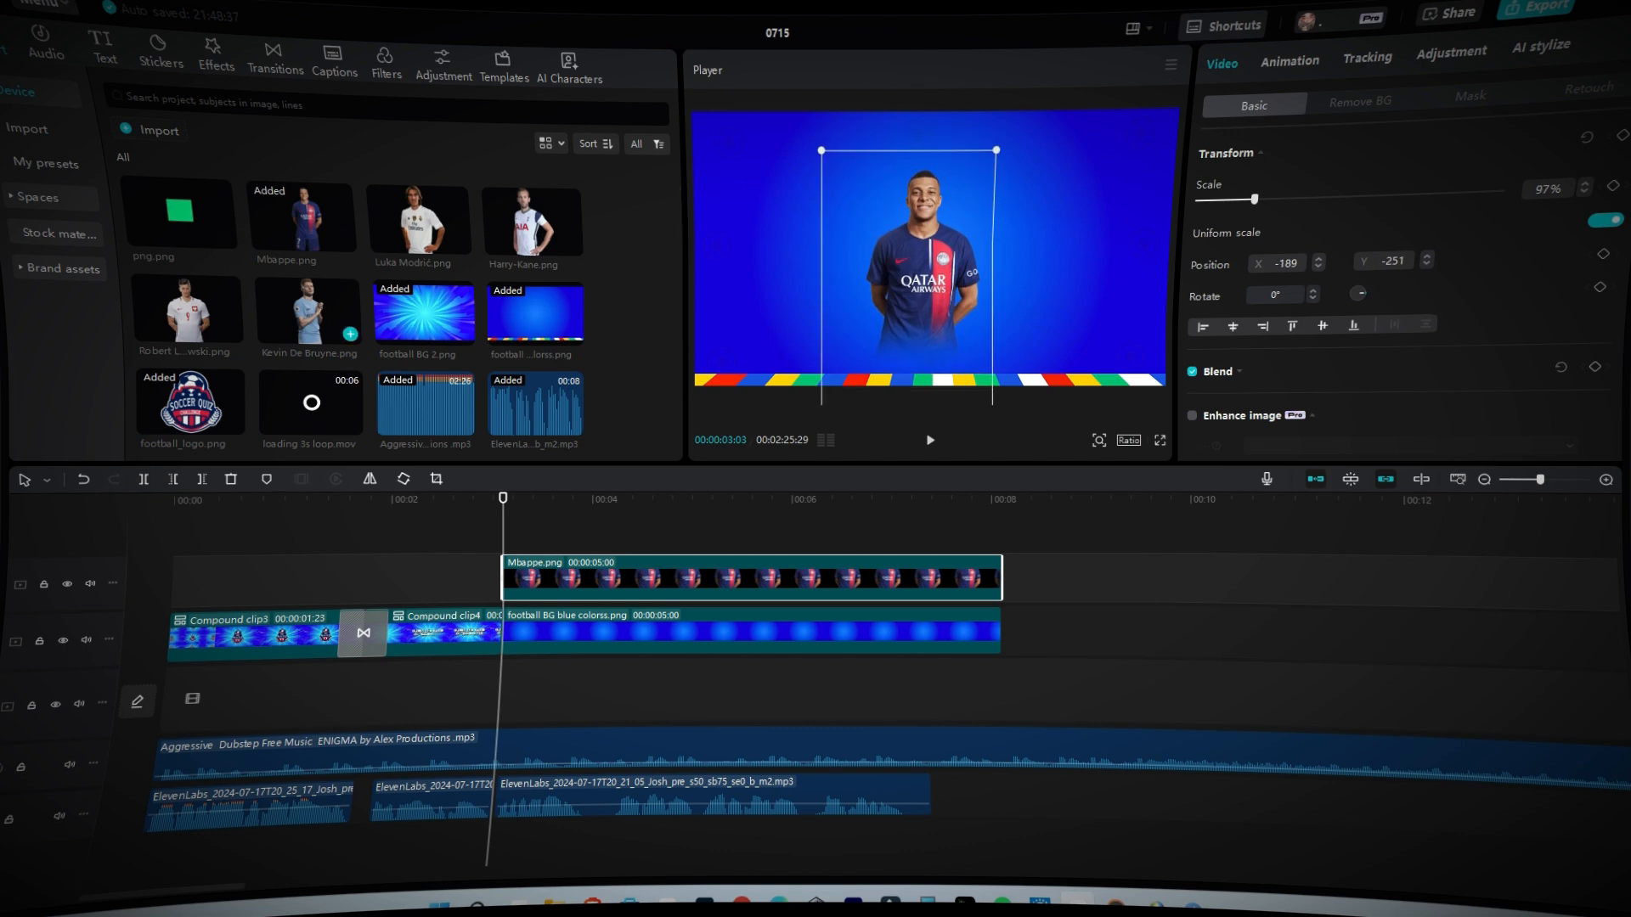
Step: Add the green square png.png above the player clip, shrink it and place it in the upper-left corner of the video frame
{"action": "left_click_drag", "start_coordinate": [179, 210], "coordinate": [508, 534]}
{"action": "left_click_drag", "start_coordinate": [1164, 385], "coordinate": [1017, 299]}
{"action": "left_click_drag", "start_coordinate": [931, 249], "coordinate": [719, 139]}
Step: Add football_logo.png on a new track, scale it to 39% and place it in the lower-right corner of the video frame
{"action": "scroll", "coordinate": [425, 332], "scroll_direction": "down", "scroll_amount": 2}
{"action": "left_click_drag", "start_coordinate": [189, 329], "coordinate": [510, 533]}
{"action": "left_click_drag", "start_coordinate": [797, 113], "coordinate": [892, 255]}
{"action": "left_click_drag", "start_coordinate": [930, 255], "coordinate": [1120, 323]}
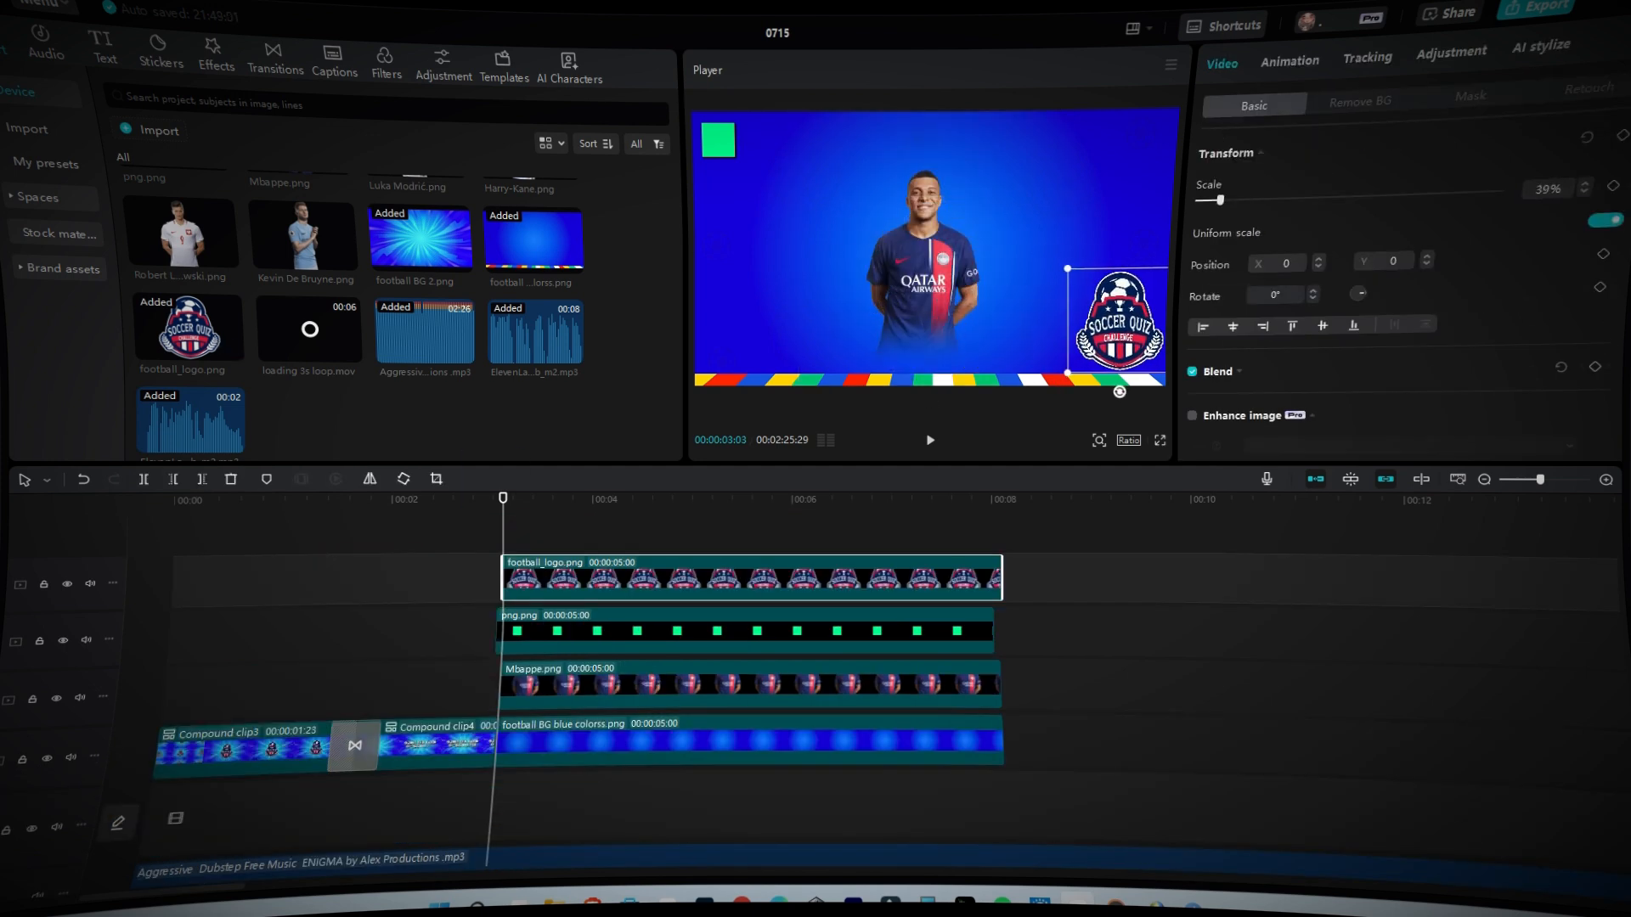
Step: Add loading 3s loop.mov on the uppermost track, scale it to 75%, move it to Y -497 and centre it horizontally
{"action": "left_click_drag", "start_coordinate": [310, 329], "coordinate": [503, 570]}
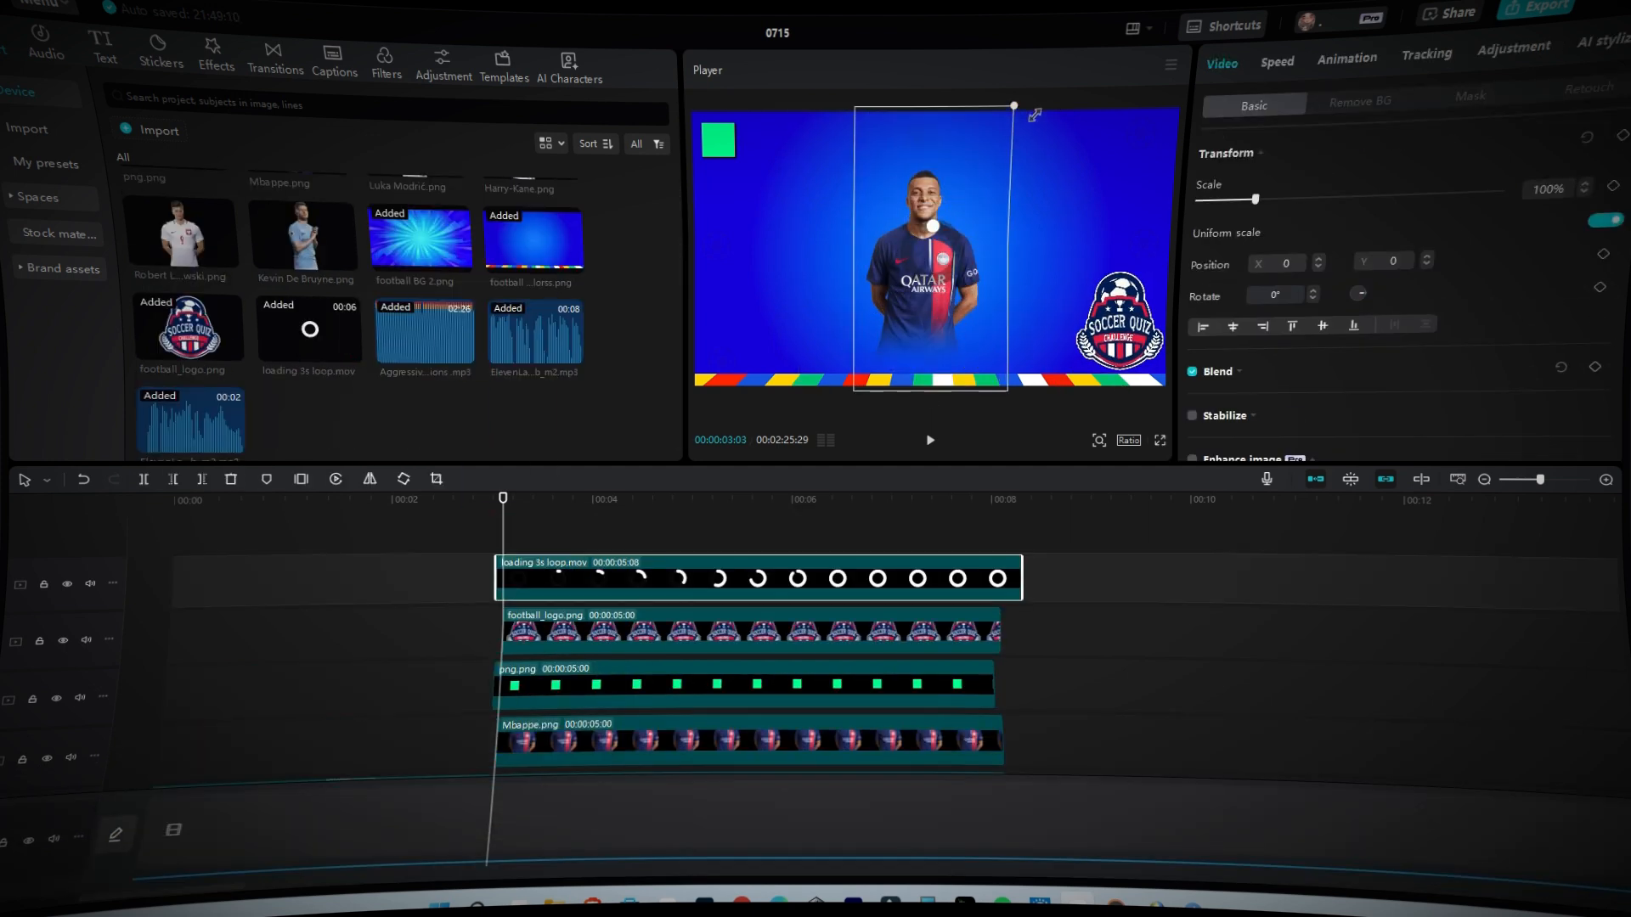
{"action": "left_click_drag", "start_coordinate": [983, 146], "coordinate": [977, 165]}
{"action": "left_click_drag", "start_coordinate": [931, 276], "coordinate": [928, 326]}
{"action": "left_click", "coordinate": [1233, 327]}
Step: Centre the player image horizontally and fine-tune its position so it lines up with the loading animation
{"action": "left_click", "coordinate": [849, 741]}
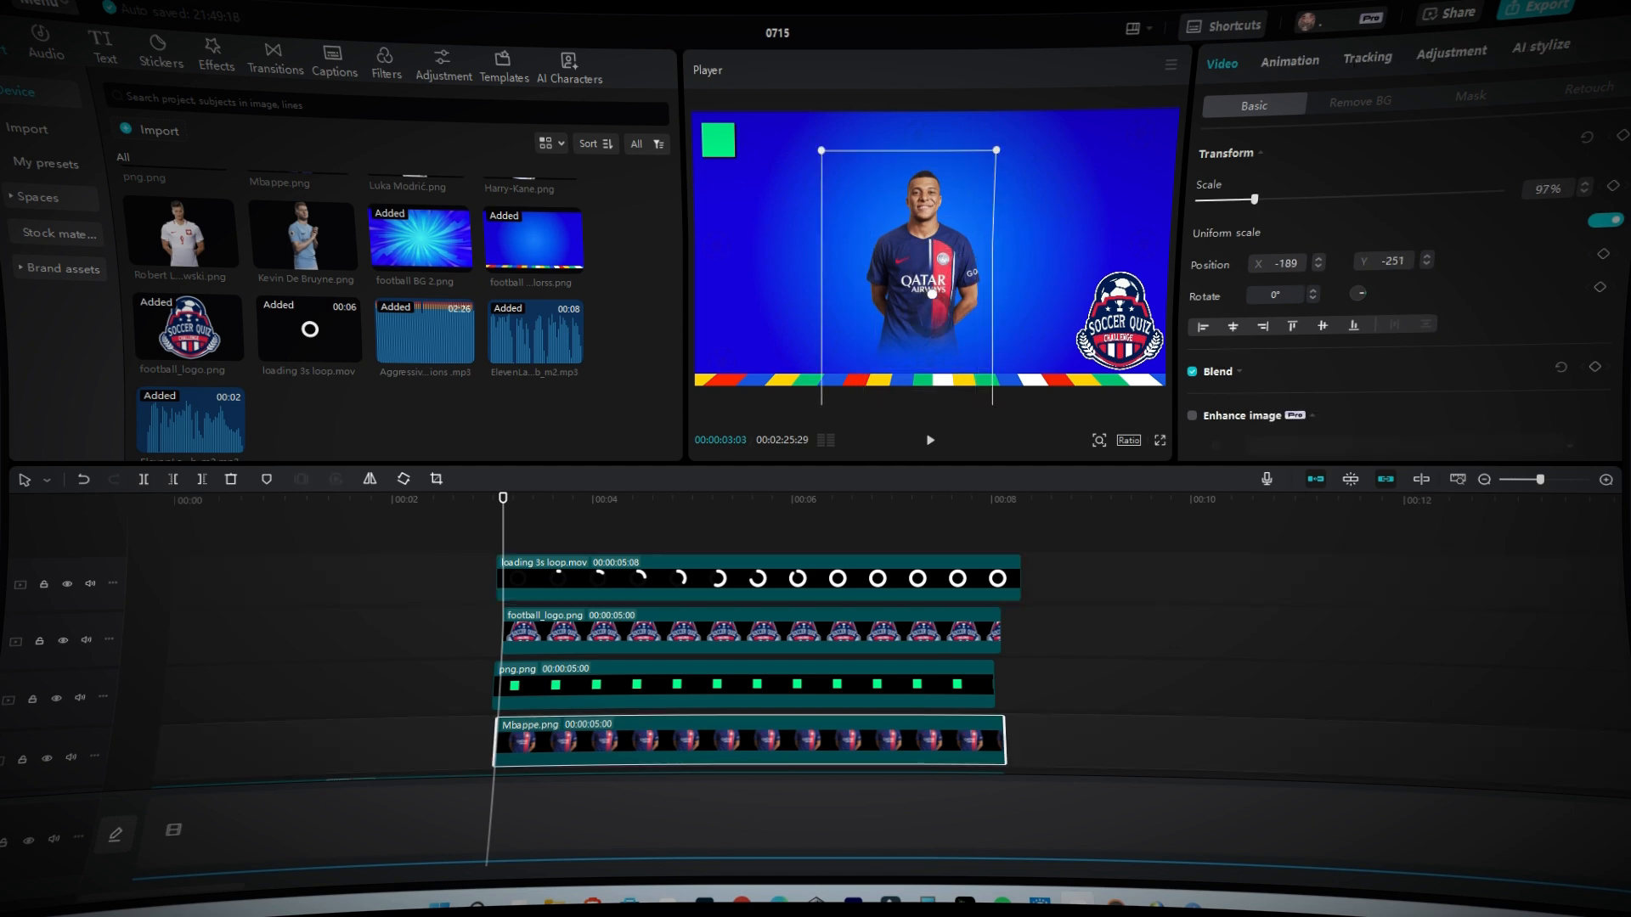
{"action": "left_click", "coordinate": [1232, 327]}
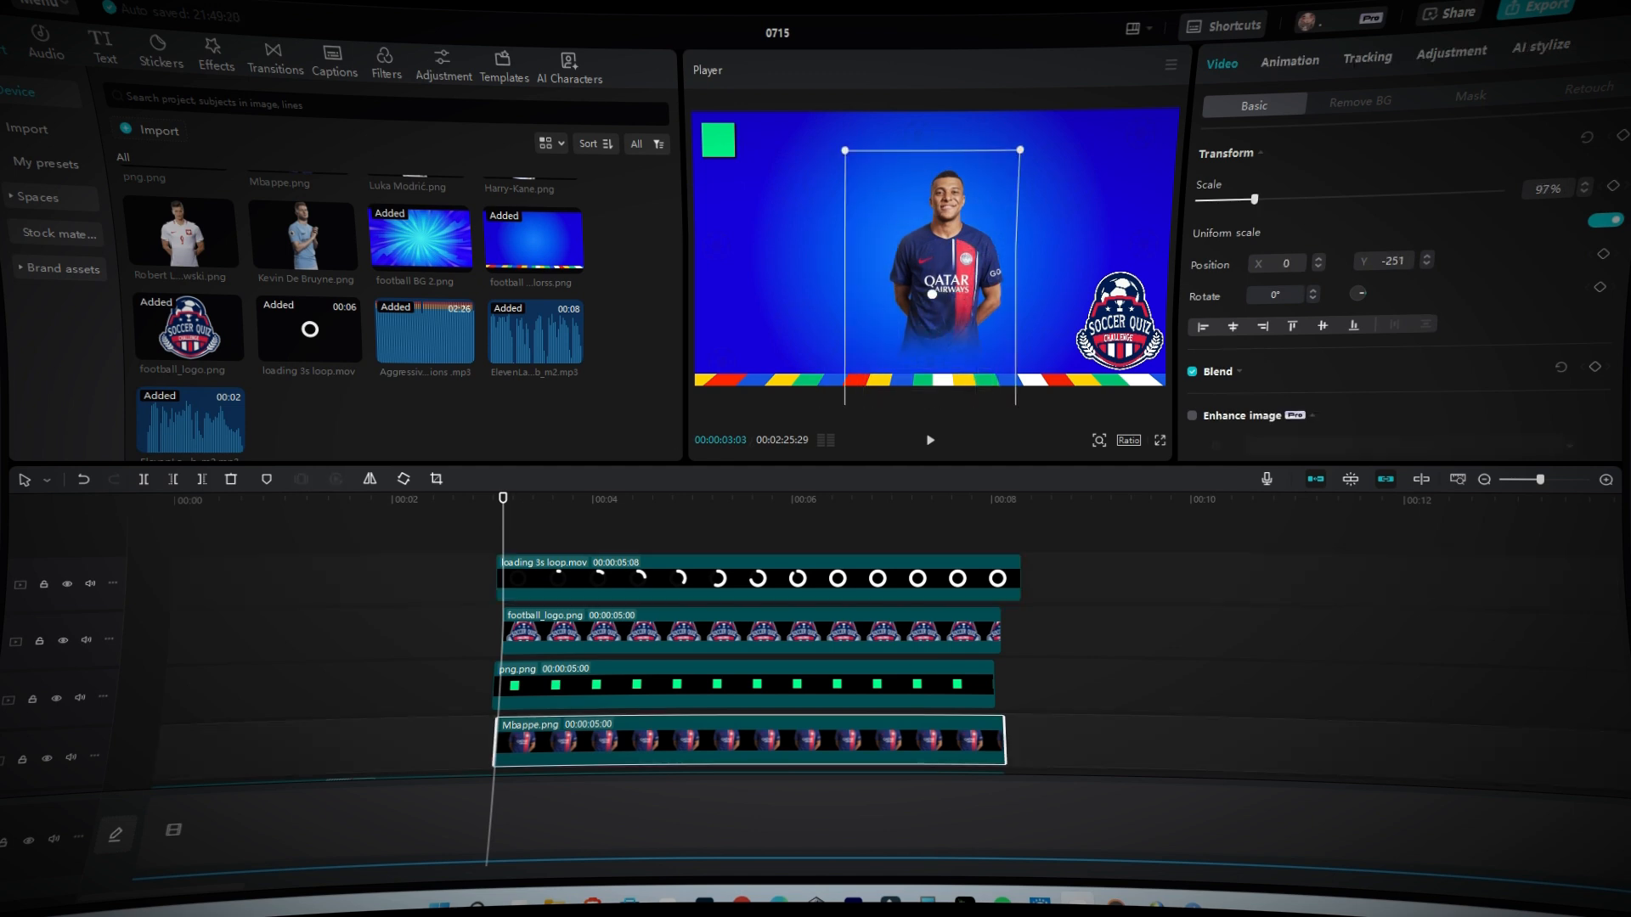
{"action": "left_click_drag", "start_coordinate": [943, 272], "coordinate": [912, 318]}
{"action": "left_click", "coordinate": [611, 579]}
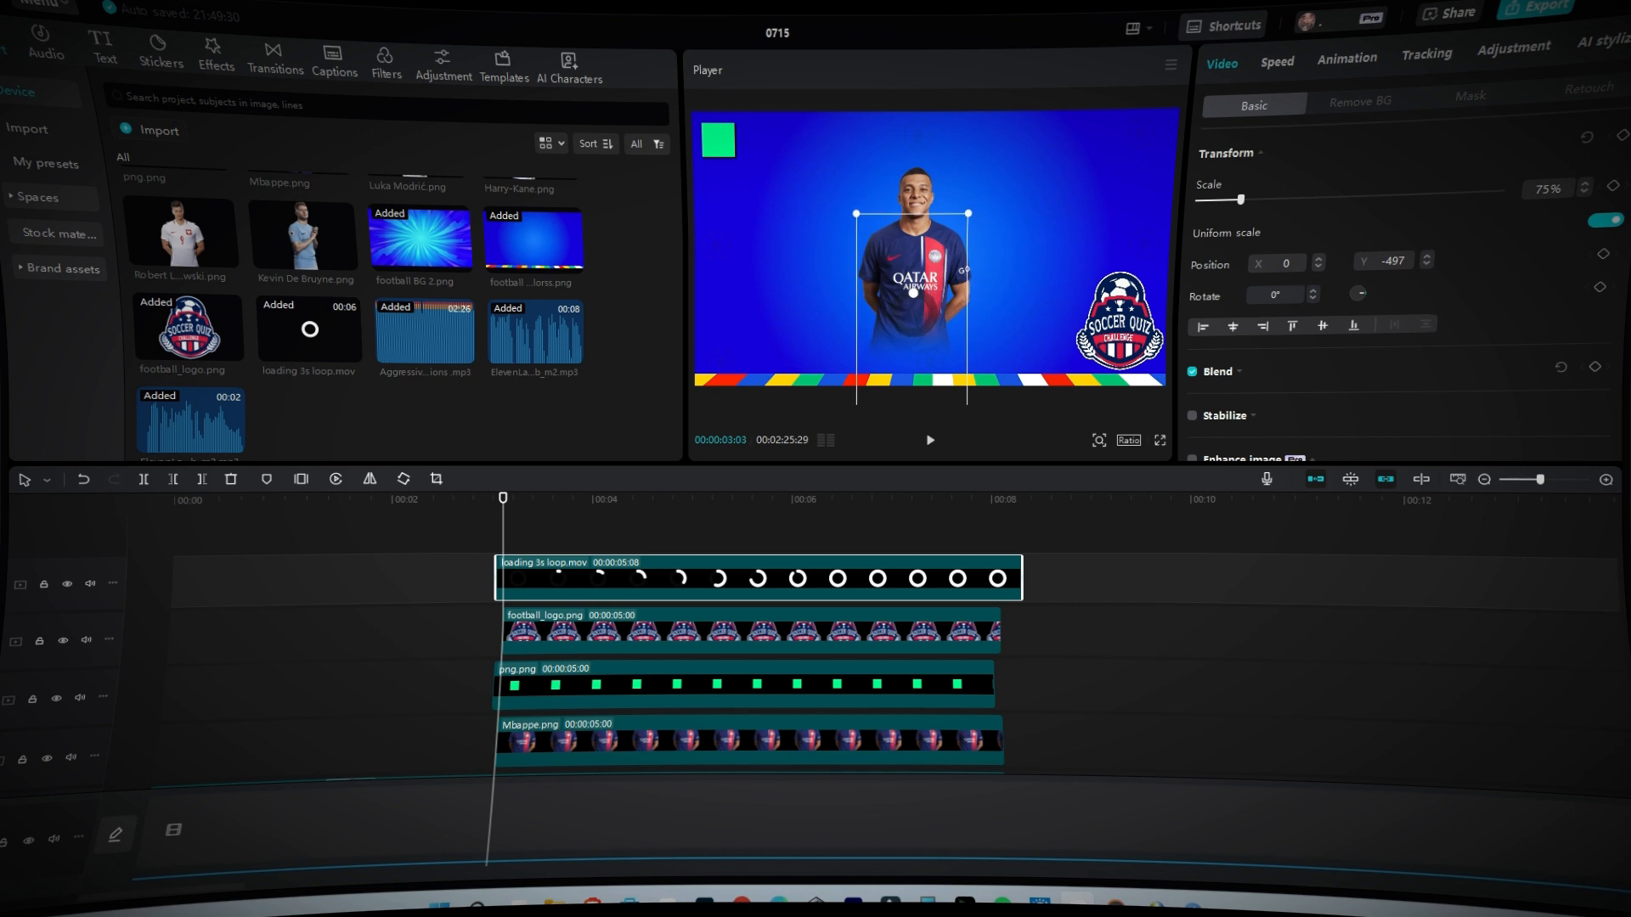
Step: Add a text clip at 00:00:03:03 above the other clips and set its text to "Soccer quiz challenge"
{"action": "left_click", "coordinate": [104, 48]}
{"action": "left_click_drag", "start_coordinate": [154, 146], "coordinate": [503, 563]}
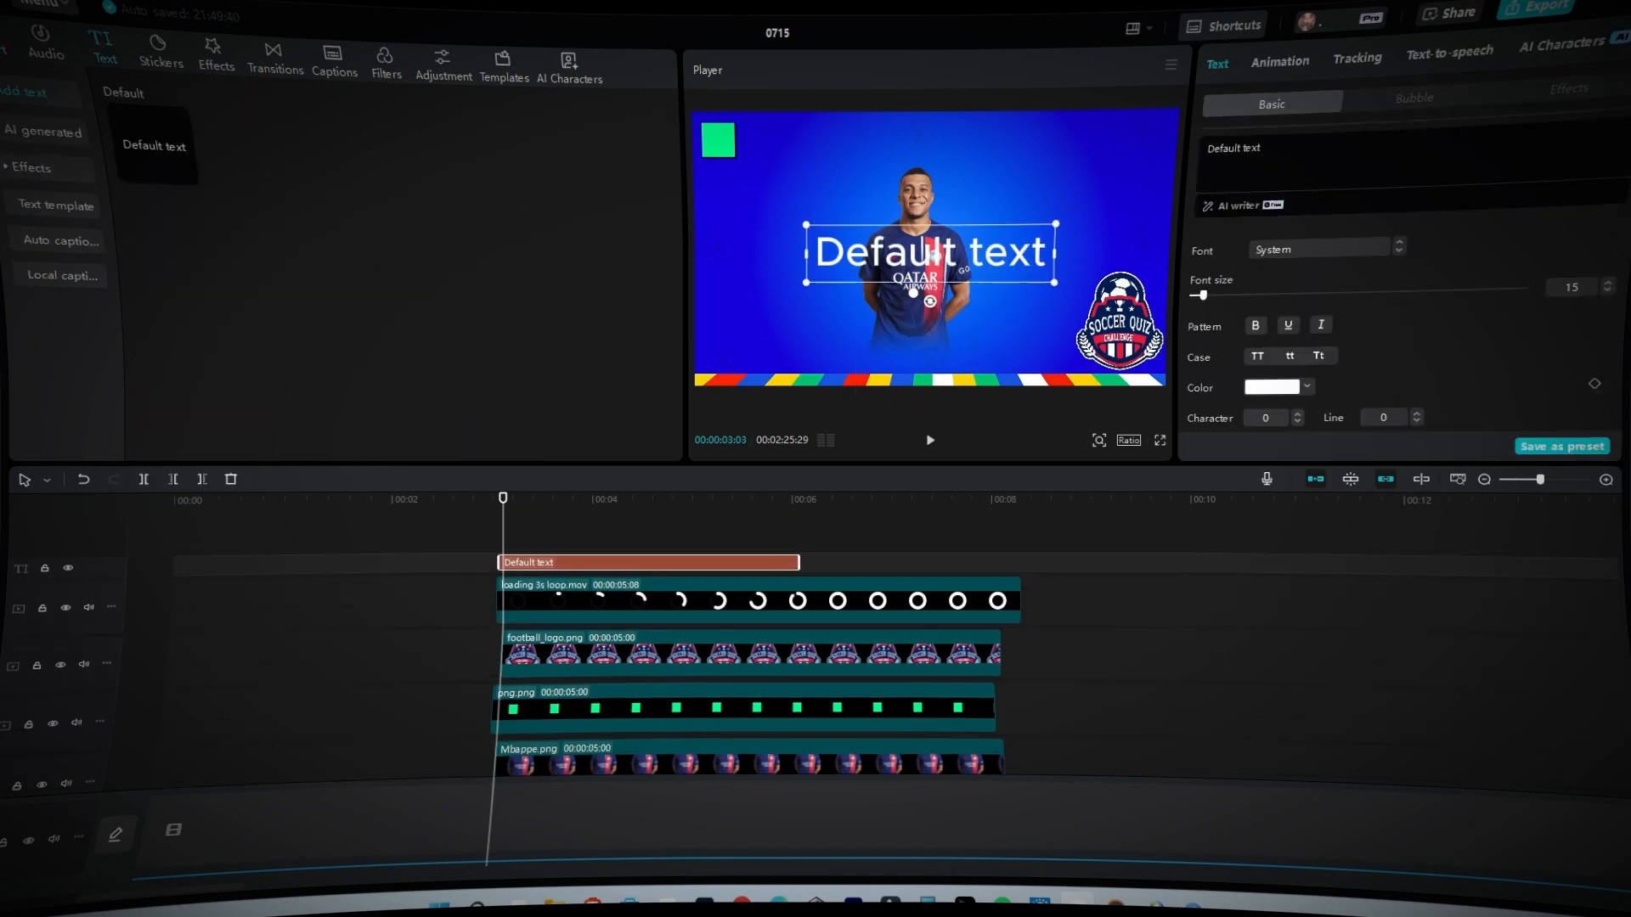
{"action": "left_click", "coordinate": [1237, 148]}
{"action": "type", "text": "Soccer quiz challenge"}
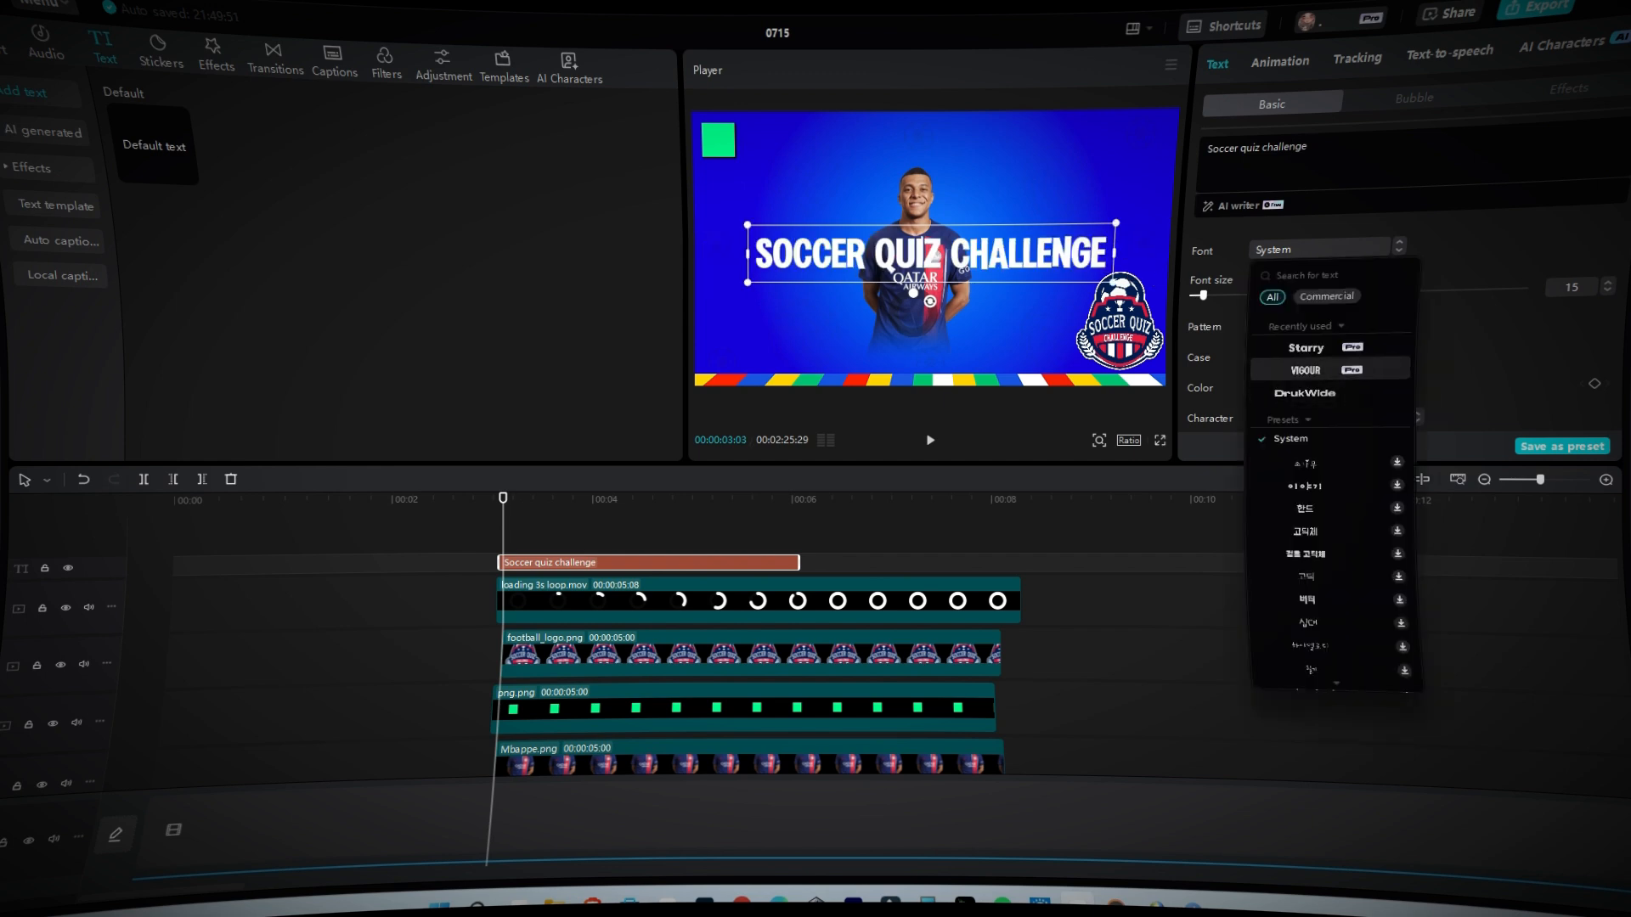
Step: Format the text in uppercase ZY Starry at size 6, rotate it vertically and place it along the frame's right edge
{"action": "left_click", "coordinate": [1305, 348]}
{"action": "left_click", "coordinate": [1257, 356]}
{"action": "left_click_drag", "start_coordinate": [1203, 296], "coordinate": [1193, 295]}
{"action": "left_click_drag", "start_coordinate": [931, 282], "coordinate": [1164, 255]}
Step: Duplicate the vertical SOCCER QUIZ CHALLENGE text and place the copy along the left edge of the frame
{"action": "right_click", "coordinate": [660, 563]}
{"action": "left_click", "coordinate": [690, 533]}
{"action": "right_click", "coordinate": [594, 536]}
{"action": "left_click", "coordinate": [614, 545]}
Step: Paste another copy of the text, rotate it to horizontal, centre it at the top of the frame and enlarge it
{"action": "right_click", "coordinate": [595, 536]}
{"action": "left_click", "coordinate": [615, 546]}
{"action": "left_click_drag", "start_coordinate": [707, 260], "coordinate": [917, 182]}
{"action": "left_click_drag", "start_coordinate": [946, 183], "coordinate": [917, 213]}
{"action": "left_click_drag", "start_coordinate": [917, 184], "coordinate": [931, 129]}
{"action": "left_click_drag", "start_coordinate": [1017, 141], "coordinate": [1102, 160]}
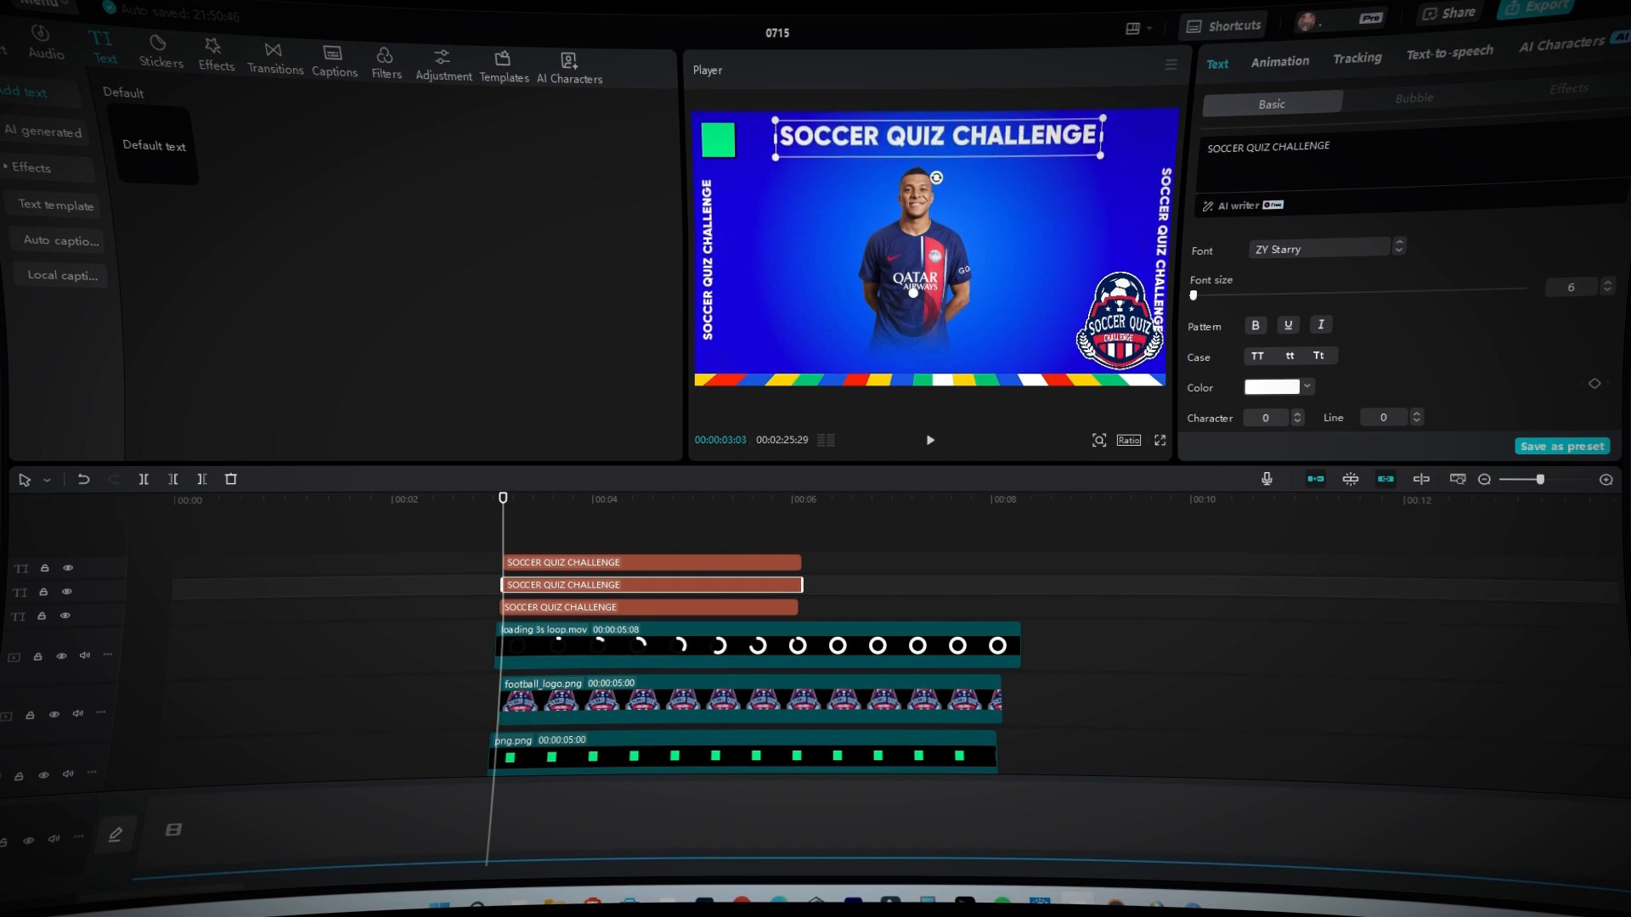
Step: Change the horizontal heading to uppercase "GUESS THE NAME OF THE PLAYER" and move the logo to X 1545, Y -548
{"action": "double_click", "coordinate": [934, 132]}
{"action": "type", "text": "Guess the name of the pla"}
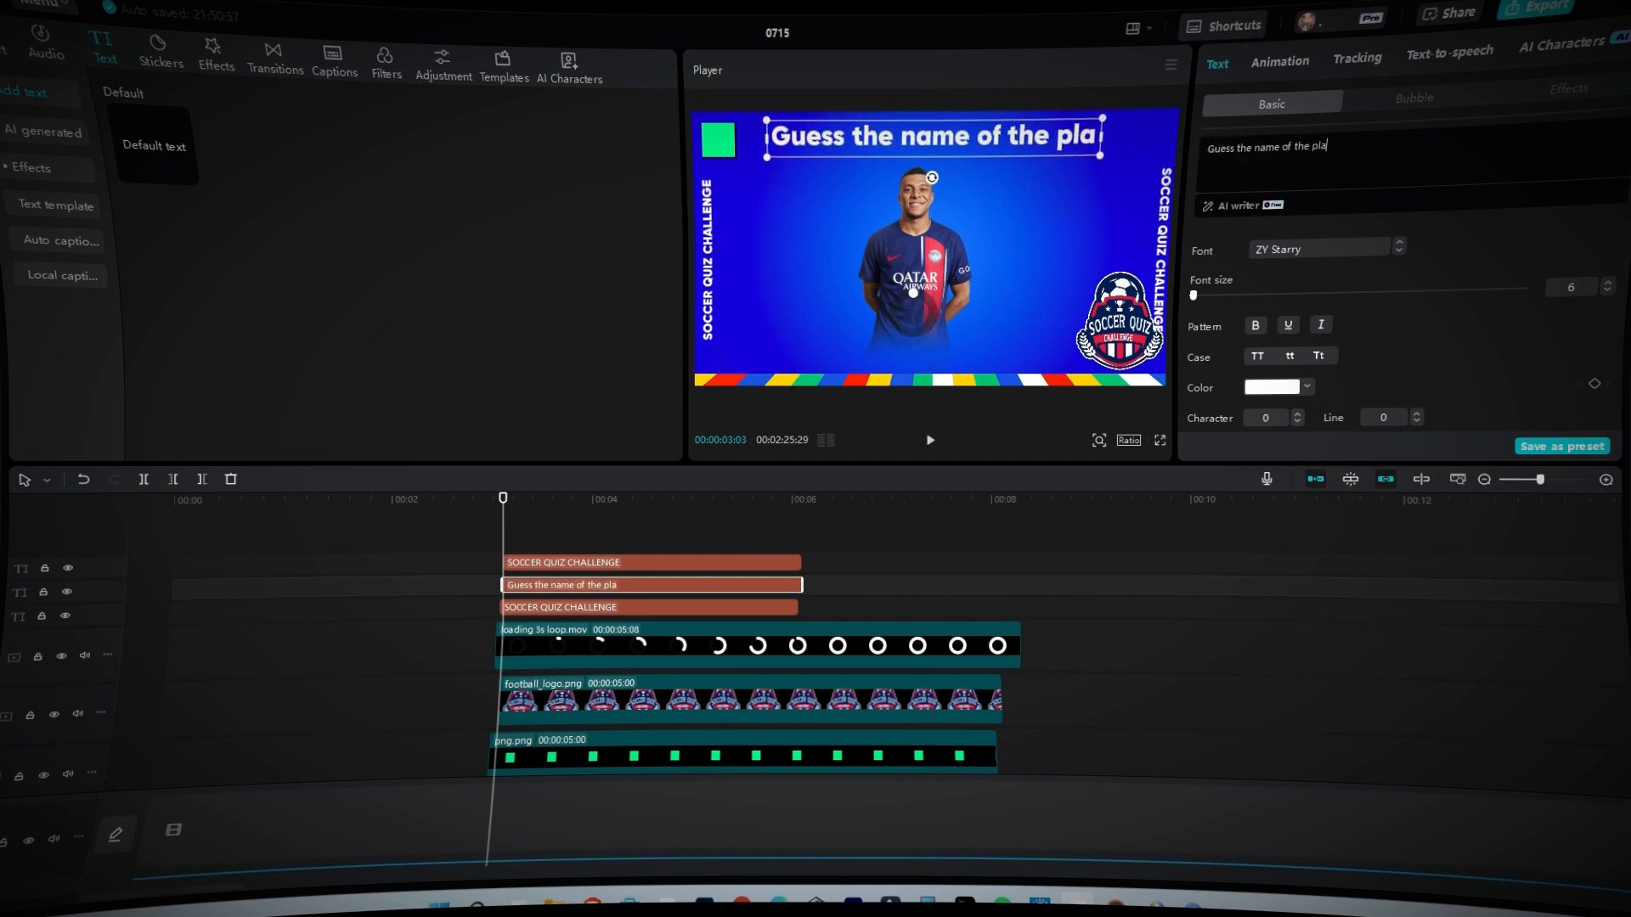
{"action": "type", "text": "yer"}
{"action": "left_click", "coordinate": [1257, 356]}
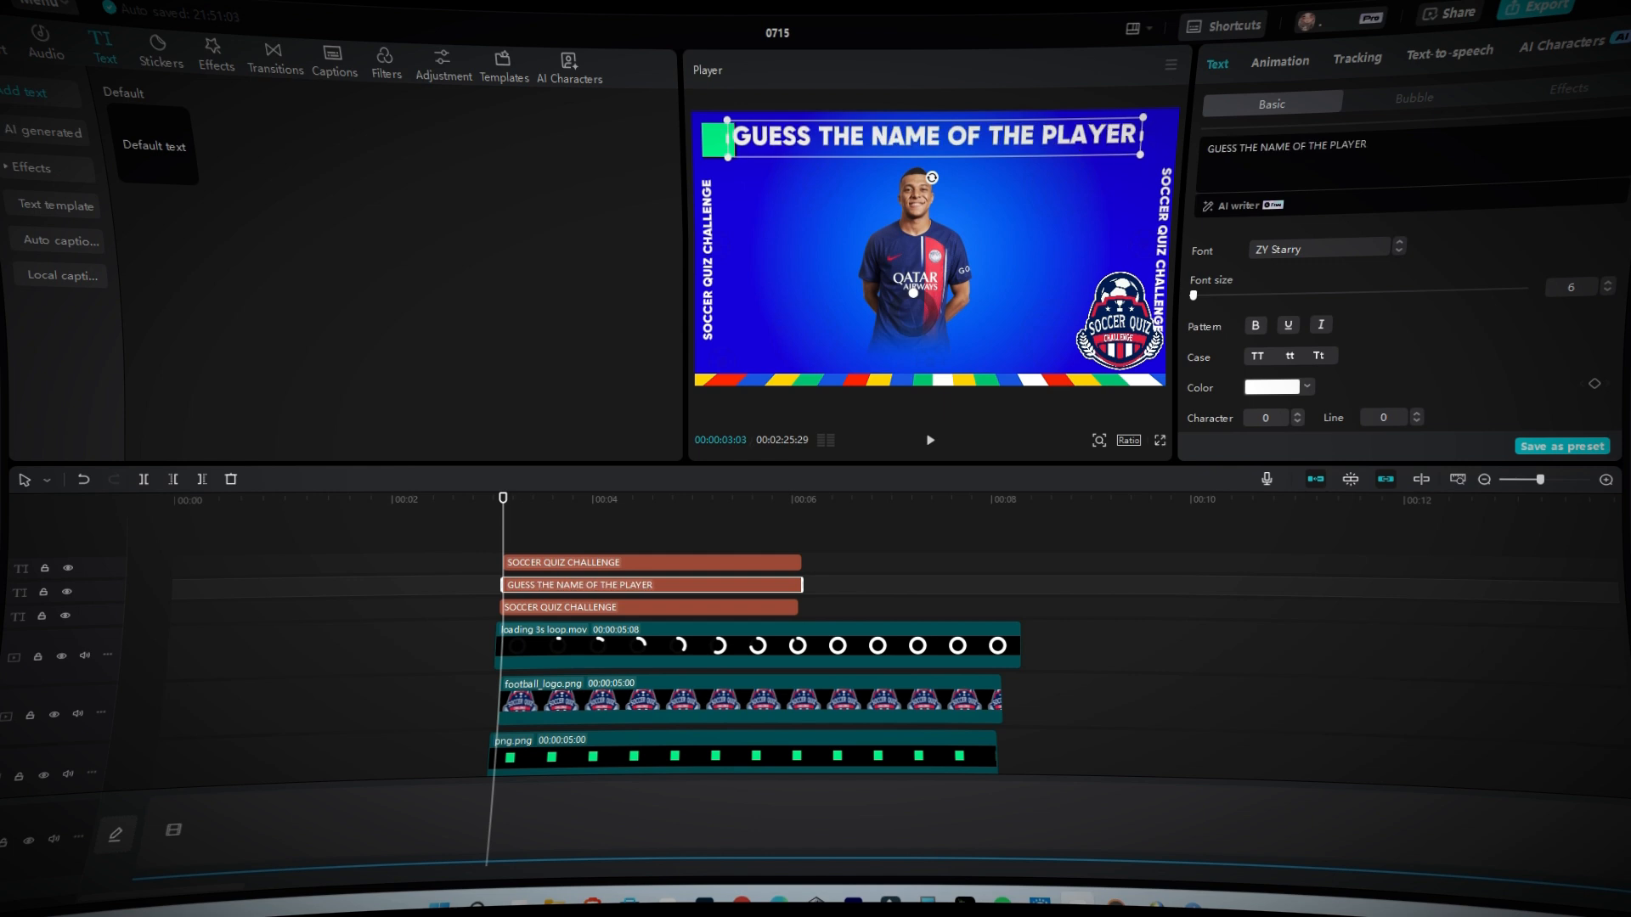
{"action": "left_click_drag", "start_coordinate": [1120, 323], "coordinate": [1107, 322]}
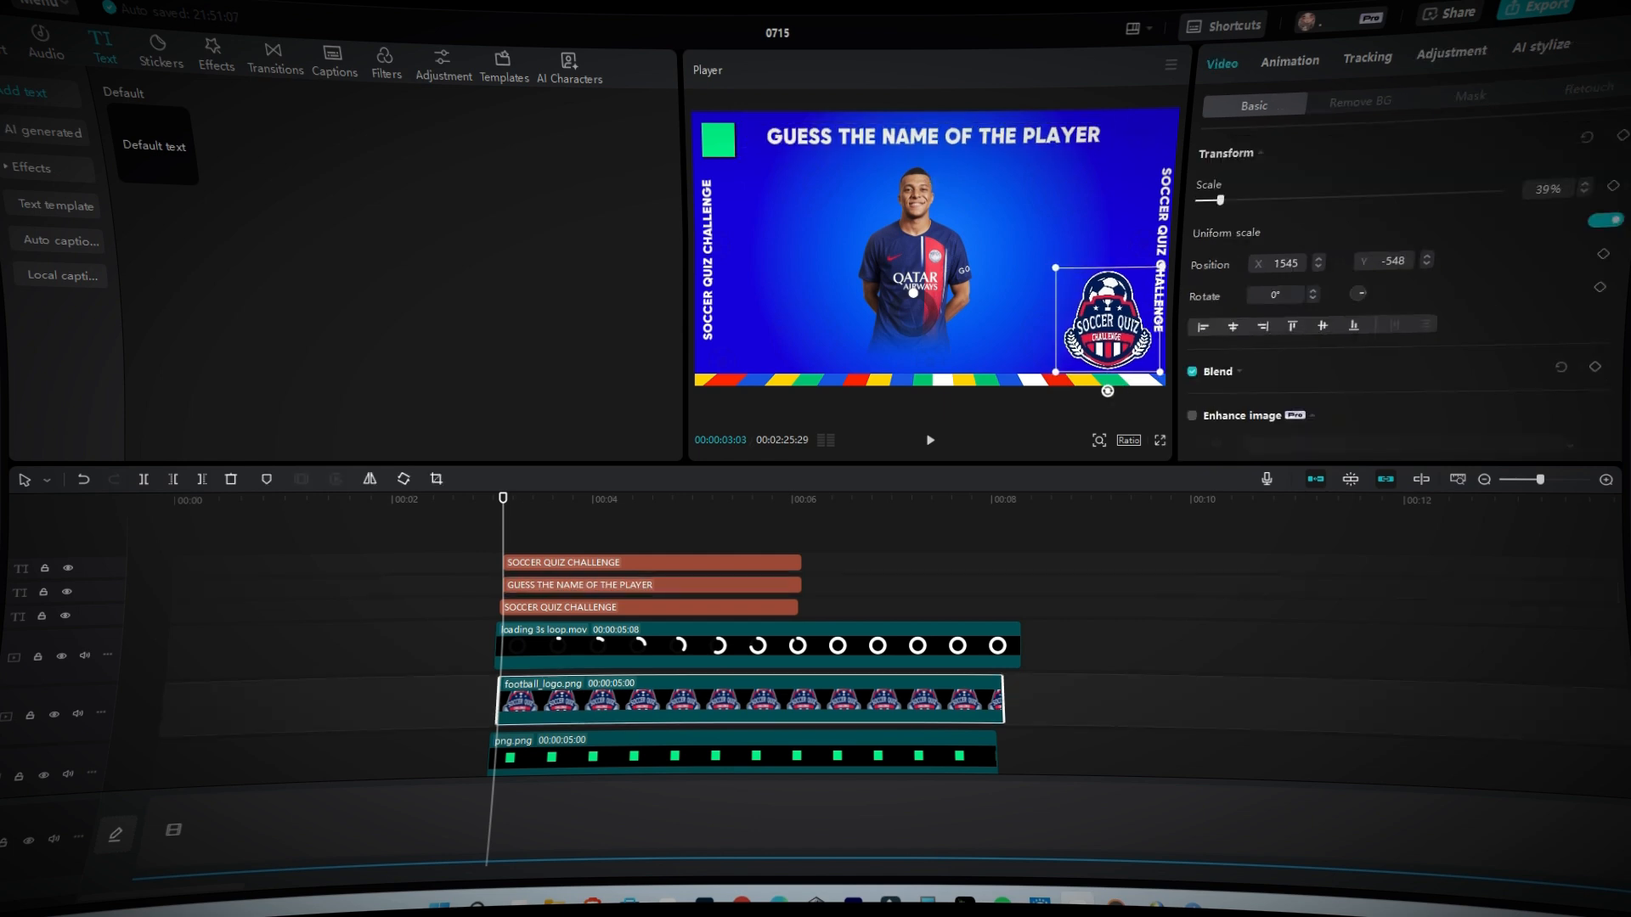
Step: Paste another text copy, change it to "1", rotate it to 0°, place it on the green square and enable its shadow
{"action": "right_click", "coordinate": [594, 545]}
{"action": "left_click", "coordinate": [629, 600]}
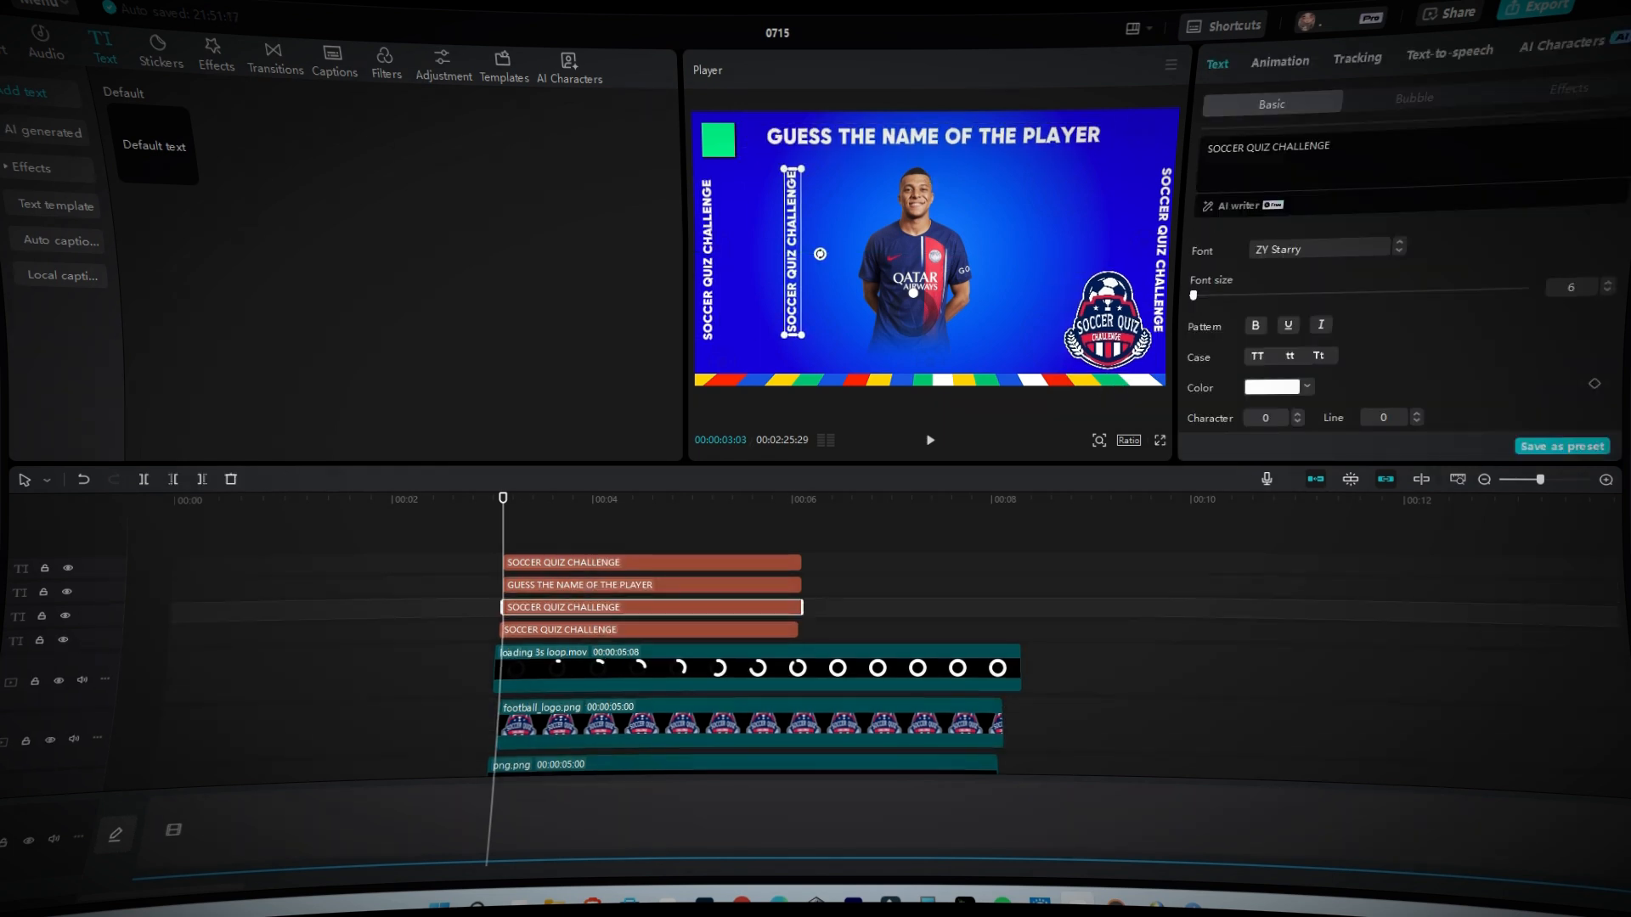
{"action": "type", "text": "1"}
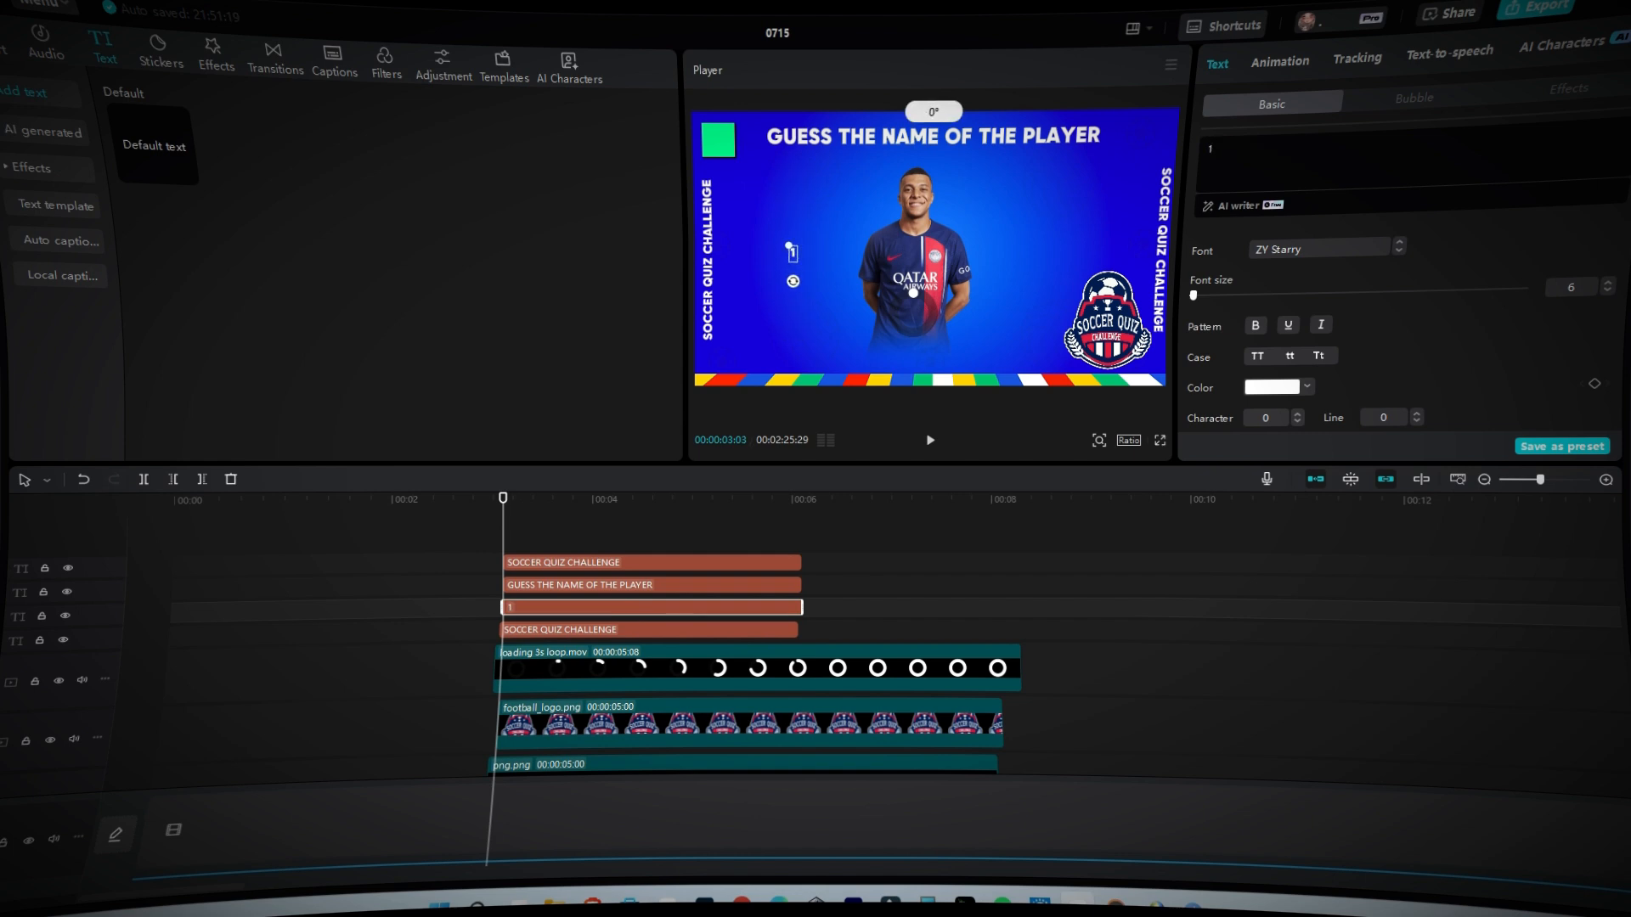
{"action": "scroll", "coordinate": [1402, 298], "scroll_direction": "down", "scroll_amount": 5}
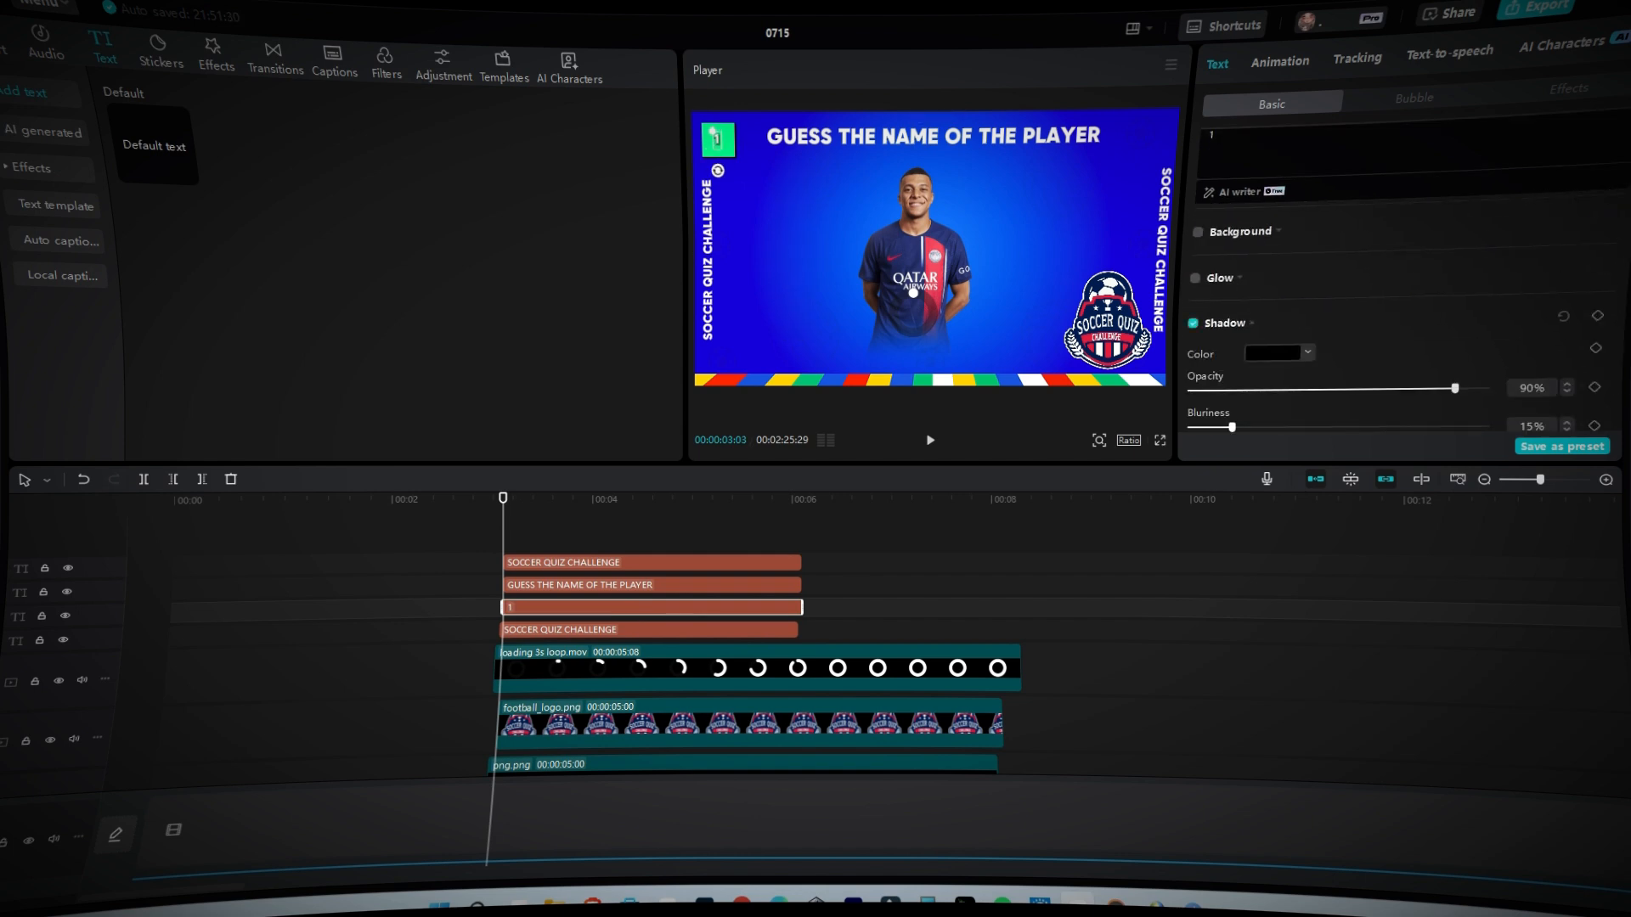
Step: Enlarge the number "1" to fill the green square at the upper-left of the frame
{"action": "scroll", "coordinate": [1402, 297], "scroll_direction": "up", "scroll_amount": 5}
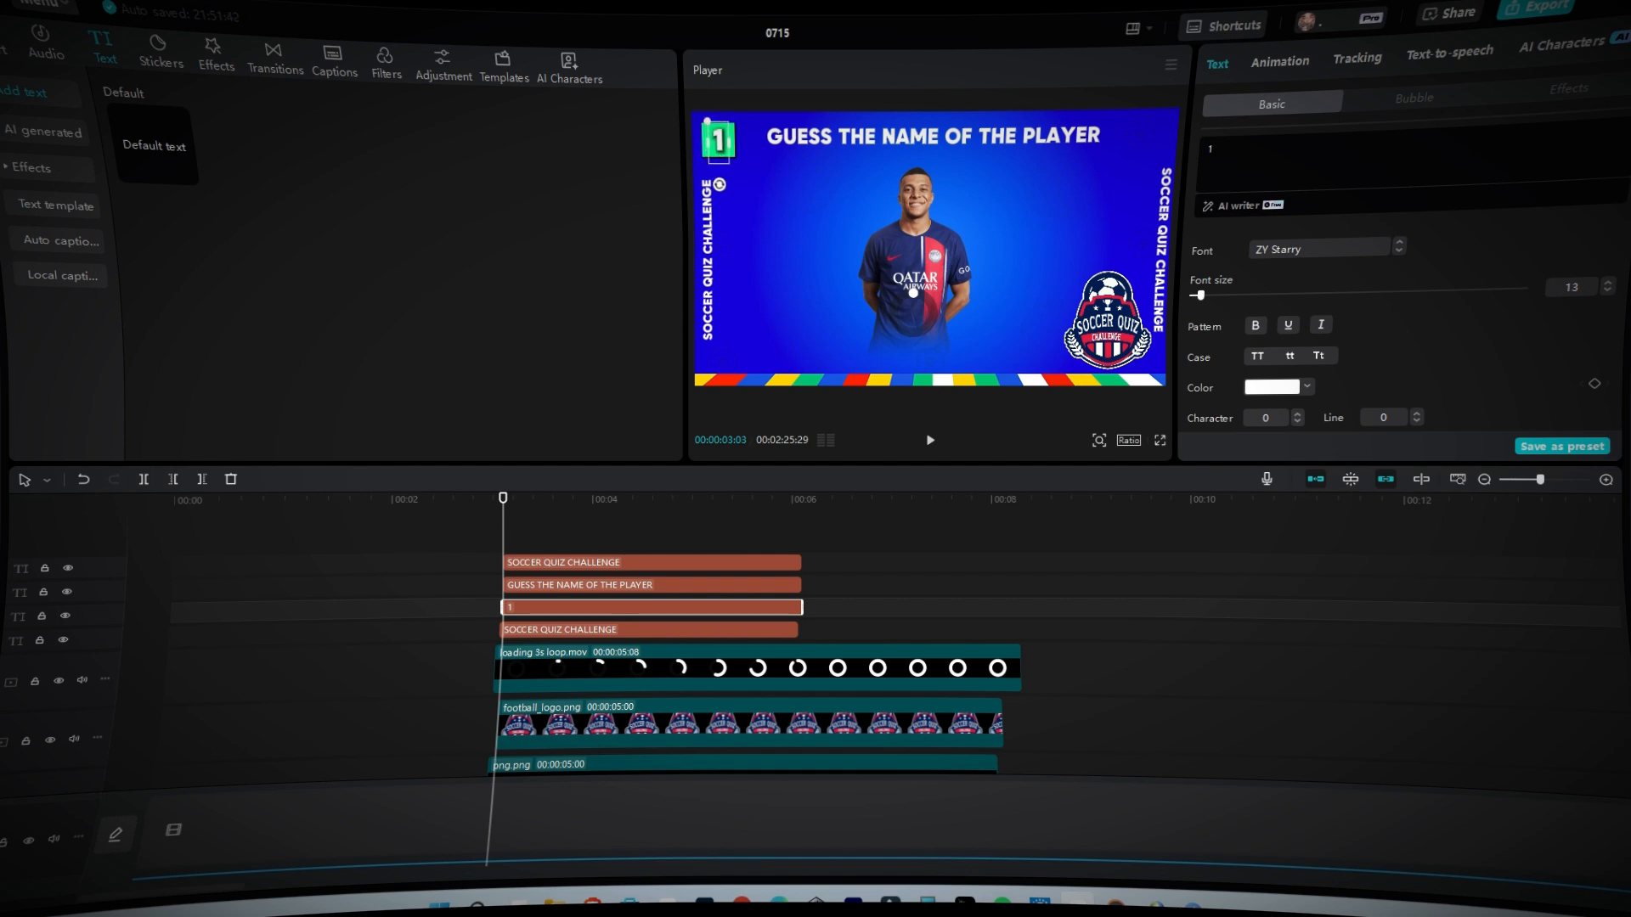
{"action": "left_click", "coordinate": [933, 136]}
{"action": "left_click", "coordinate": [799, 230]}
{"action": "left_click", "coordinate": [1108, 321]}
Step: Apply entrance animations to the football background, the Mbappe.png photo and the green square clip
{"action": "scroll", "coordinate": [748, 663], "scroll_direction": "down", "scroll_amount": 4}
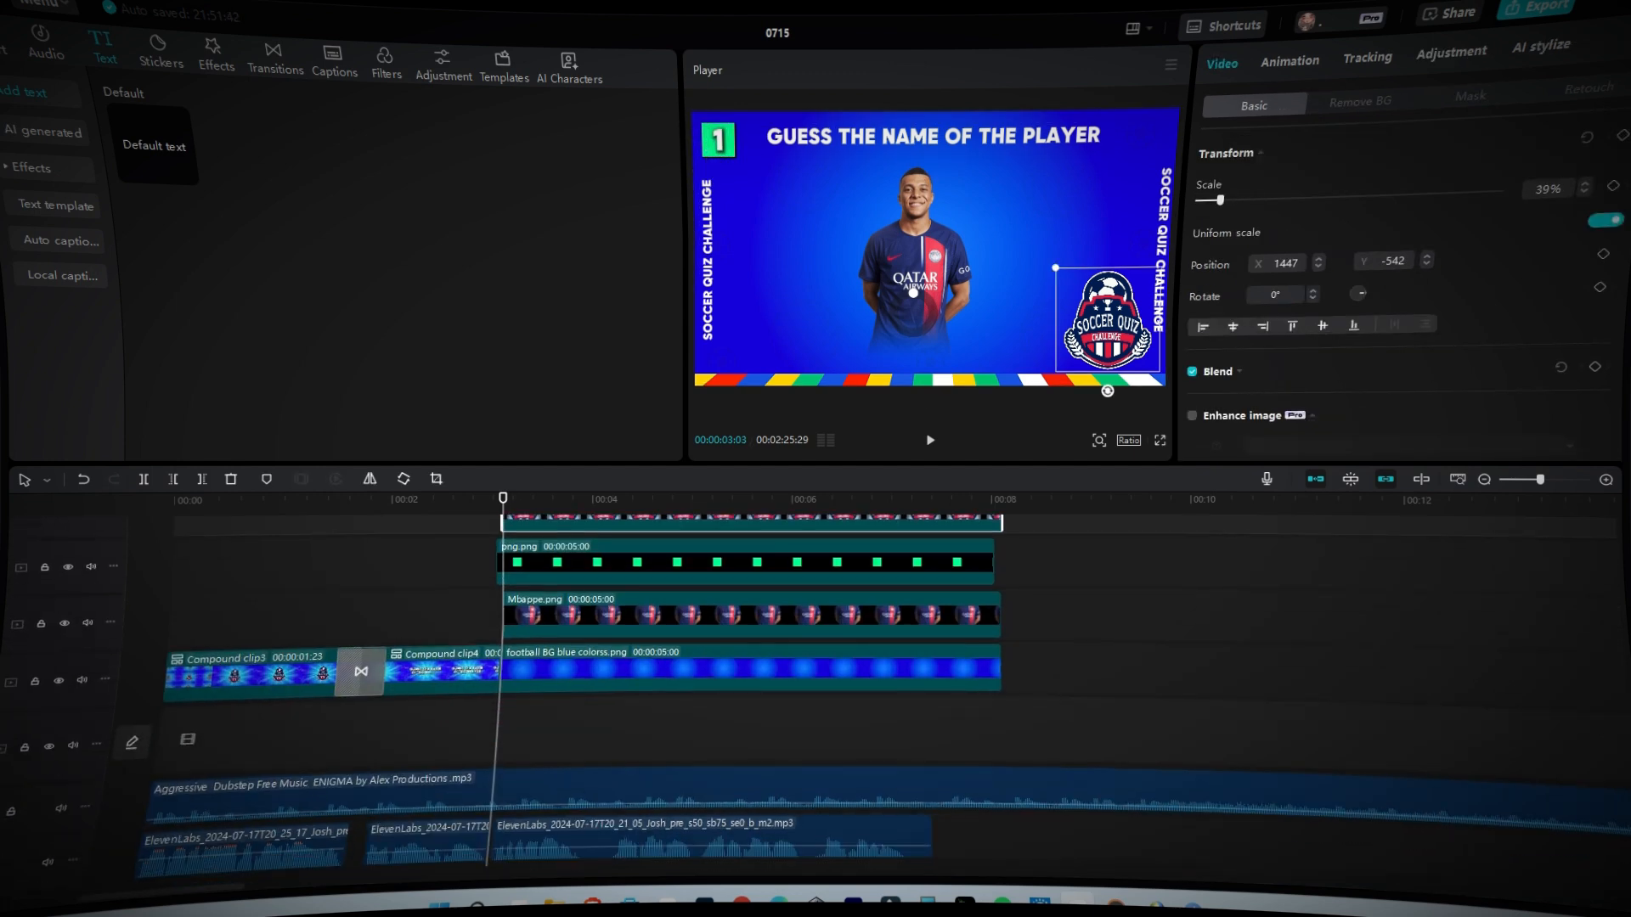
{"action": "scroll", "coordinate": [747, 663], "scroll_direction": "up", "scroll_amount": 1}
{"action": "left_click", "coordinate": [747, 710]}
{"action": "left_click", "coordinate": [1289, 61]}
{"action": "left_click", "coordinate": [1415, 379]}
{"action": "left_click", "coordinate": [748, 654]}
{"action": "left_click", "coordinate": [747, 600]}
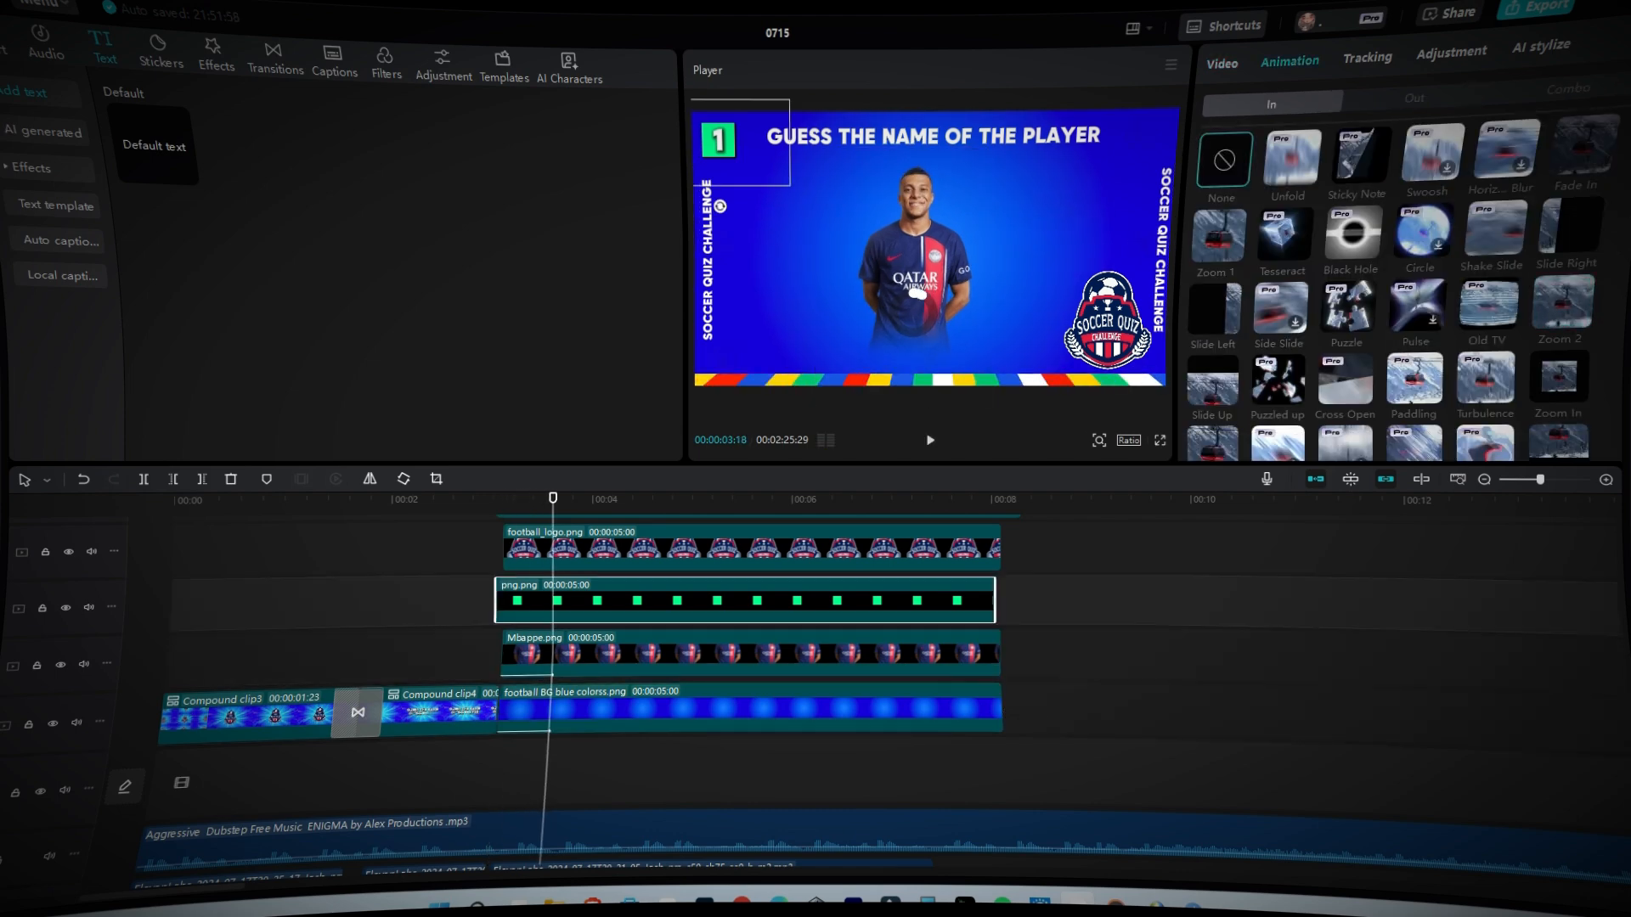
Step: Apply entrance animations to the football logo and the loading loop, using Zoom 2 at 0.5 s for the loop
{"action": "left_click", "coordinate": [747, 548]}
{"action": "scroll", "coordinate": [748, 663], "scroll_direction": "up", "scroll_amount": 2}
{"action": "left_click", "coordinate": [756, 590]}
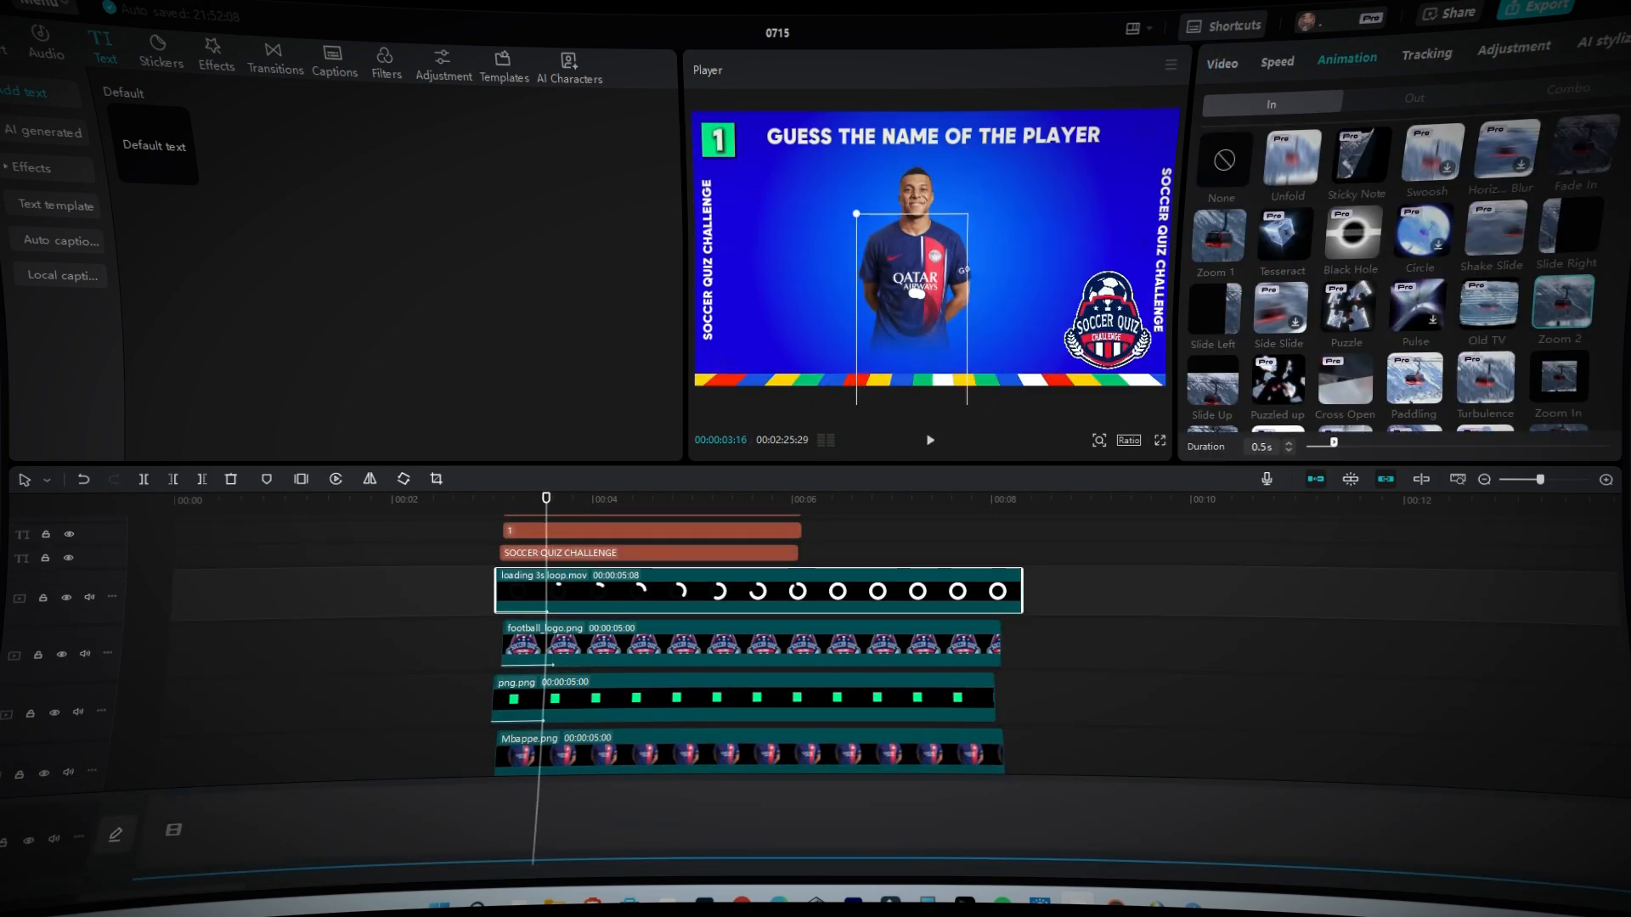
Step: Add entrance animations to the text layers and extend all four text clips to about 00:13 on the timeline
{"action": "scroll", "coordinate": [747, 663], "scroll_direction": "up", "scroll_amount": 1}
{"action": "left_click", "coordinate": [650, 562]}
{"action": "left_click", "coordinate": [1280, 61]}
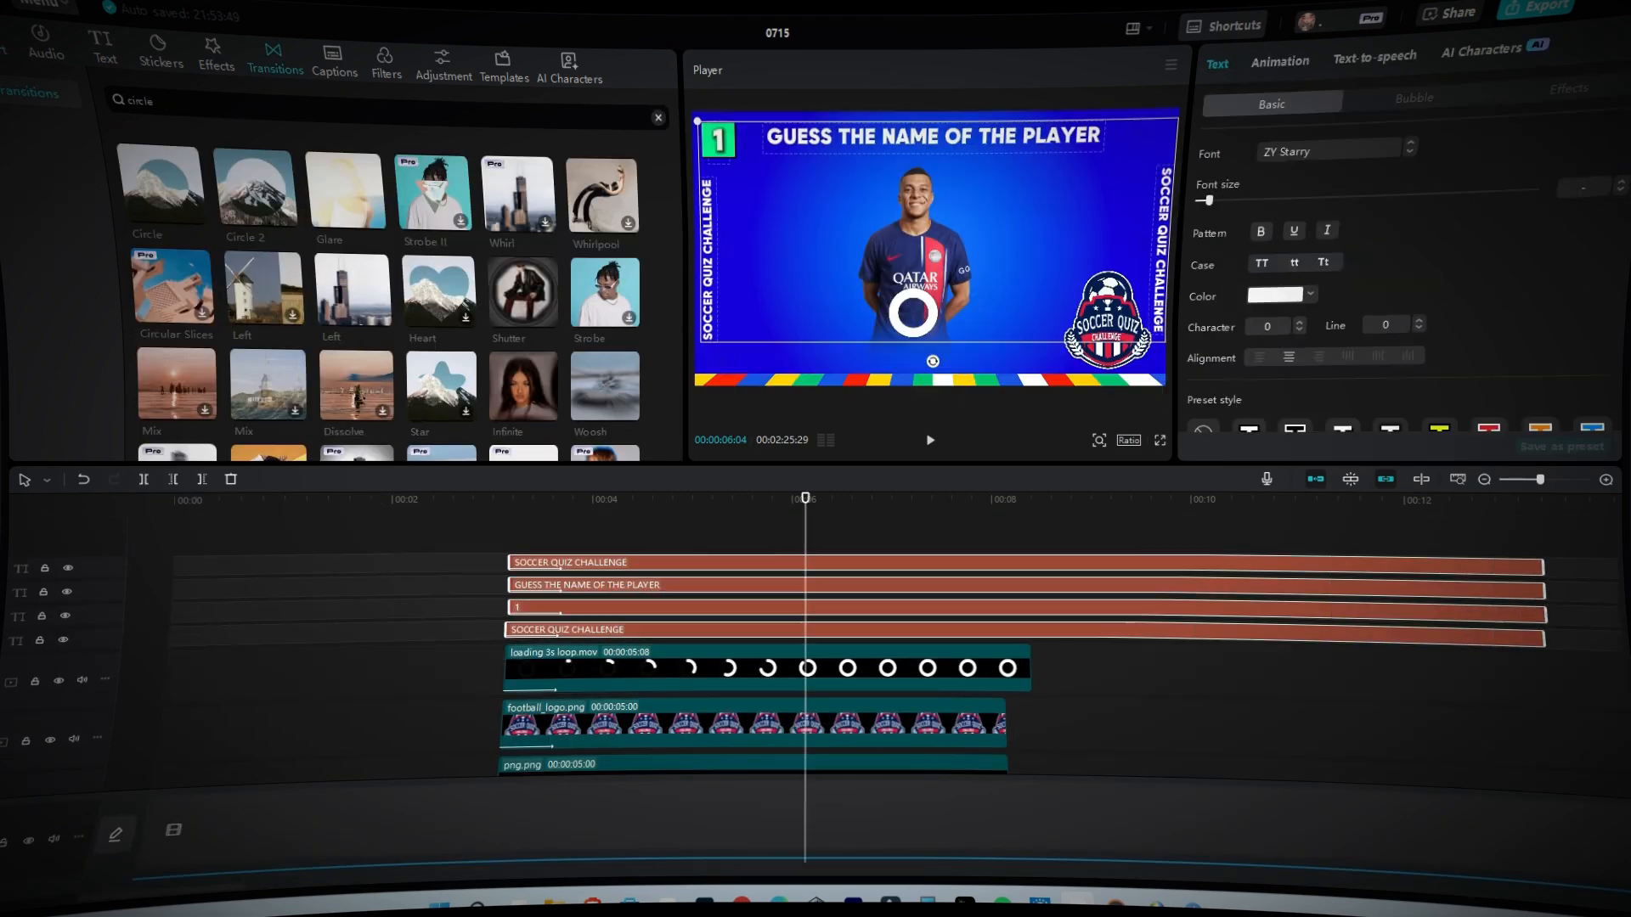
Step: Trim the loading loop to end at 00:00:06:06 and give it a 0.2 s Slide Down exit animation
{"action": "key", "text": "space"}
{"action": "left_click", "coordinate": [663, 668]}
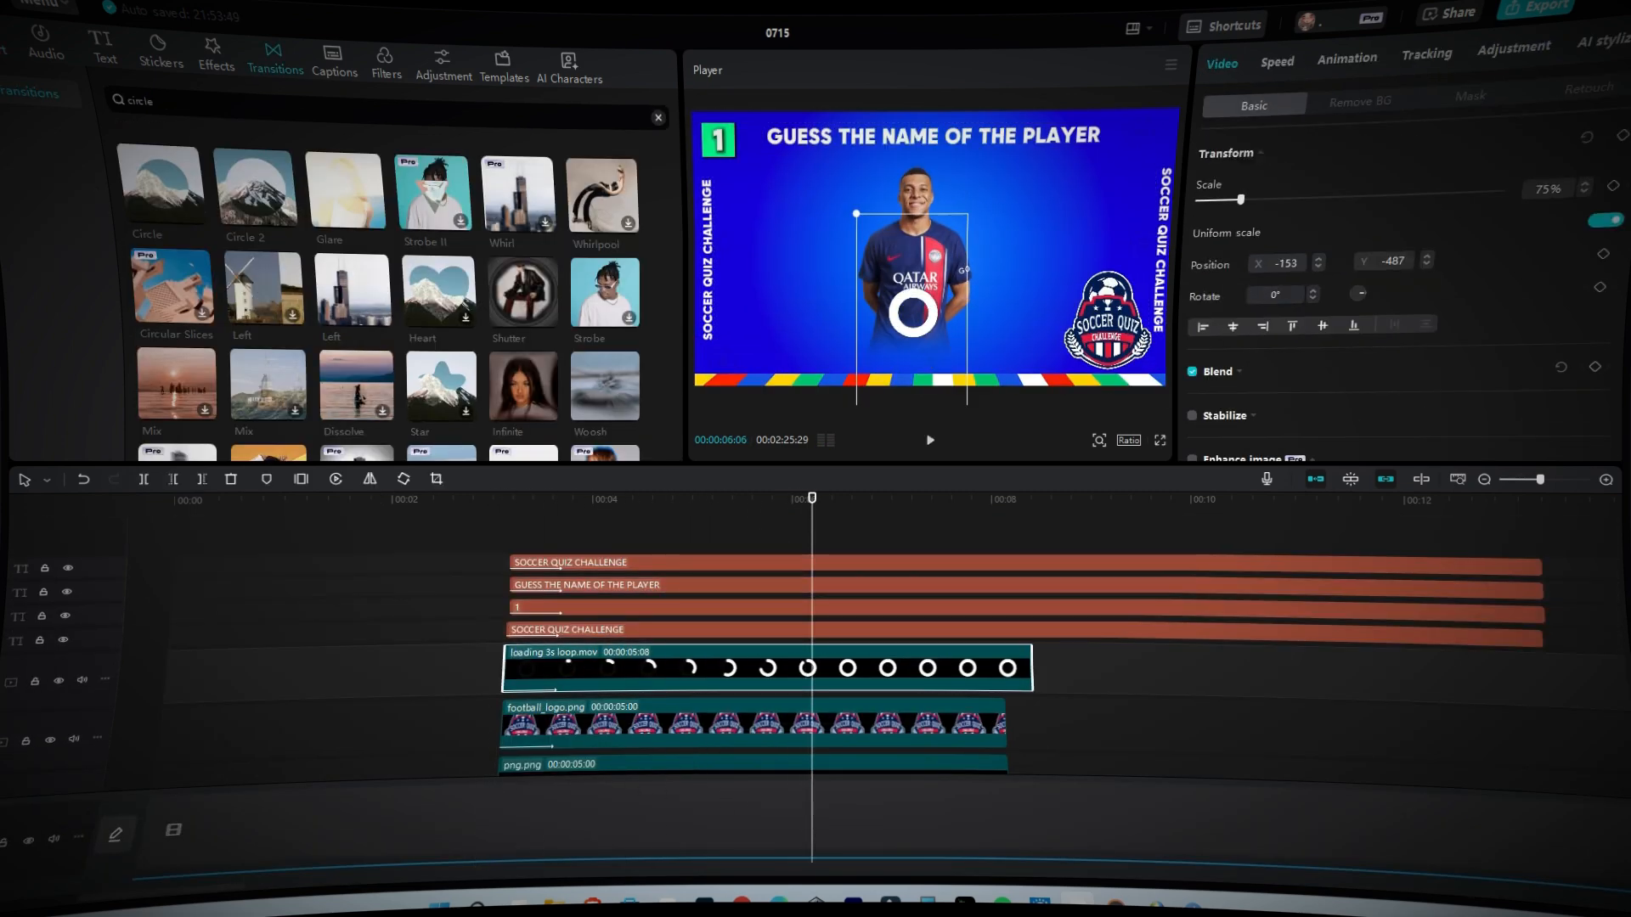
{"action": "key", "text": "w"}
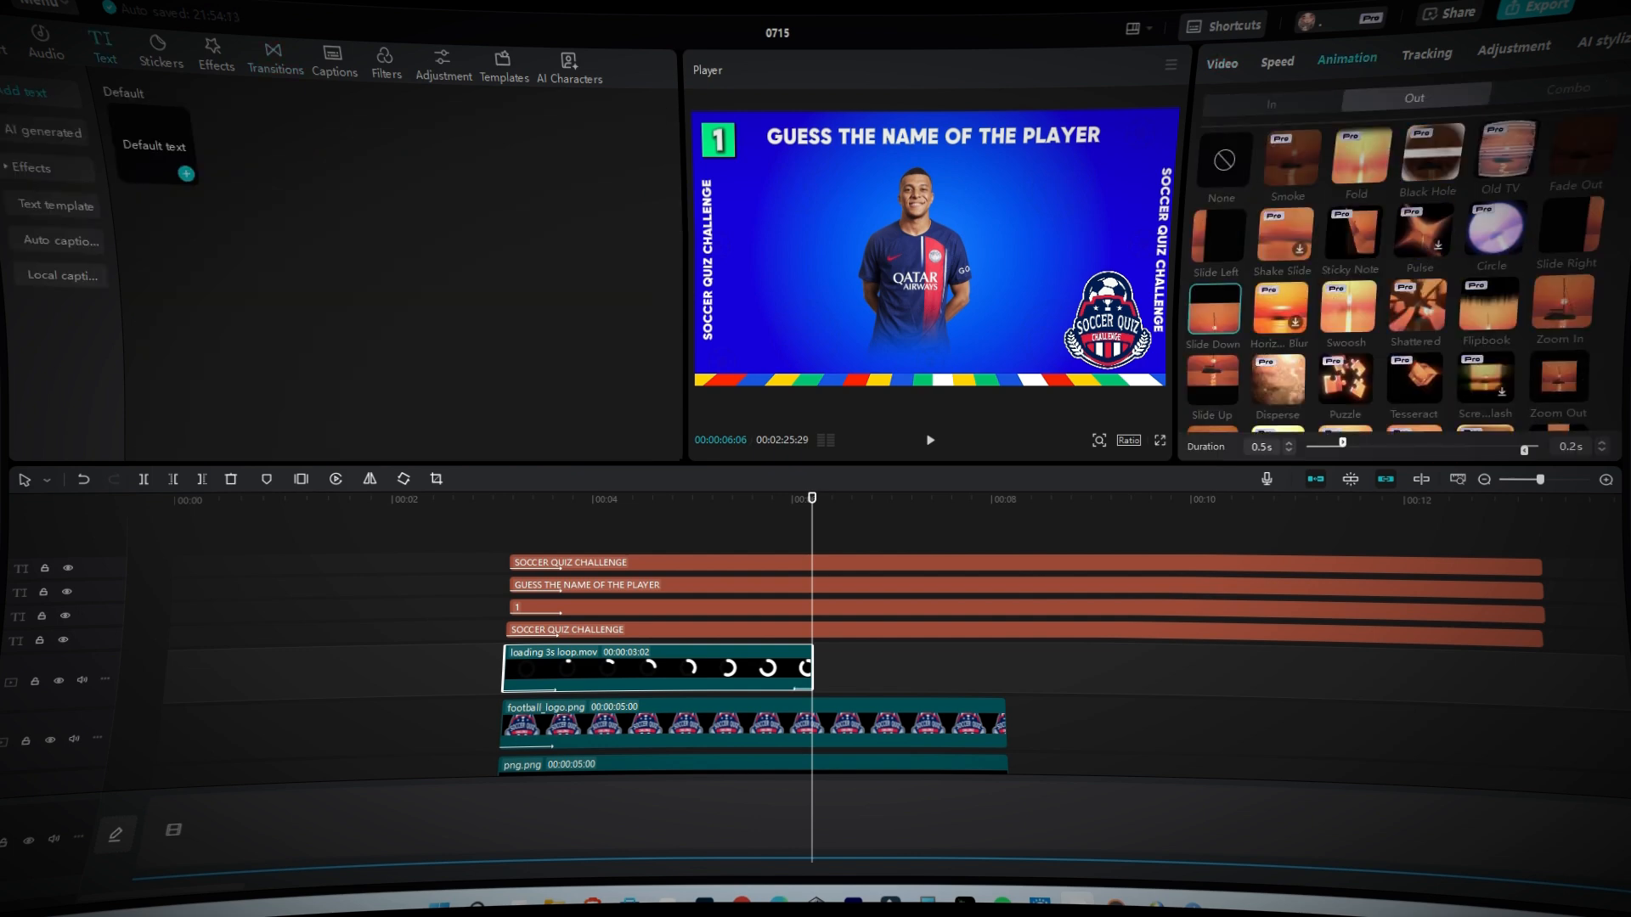
Step: Add the text "Kylian Mbappé" in title-case DrukWide-Medium across the player's chest and enable its shadow
{"action": "key", "text": "ctrl+v"}
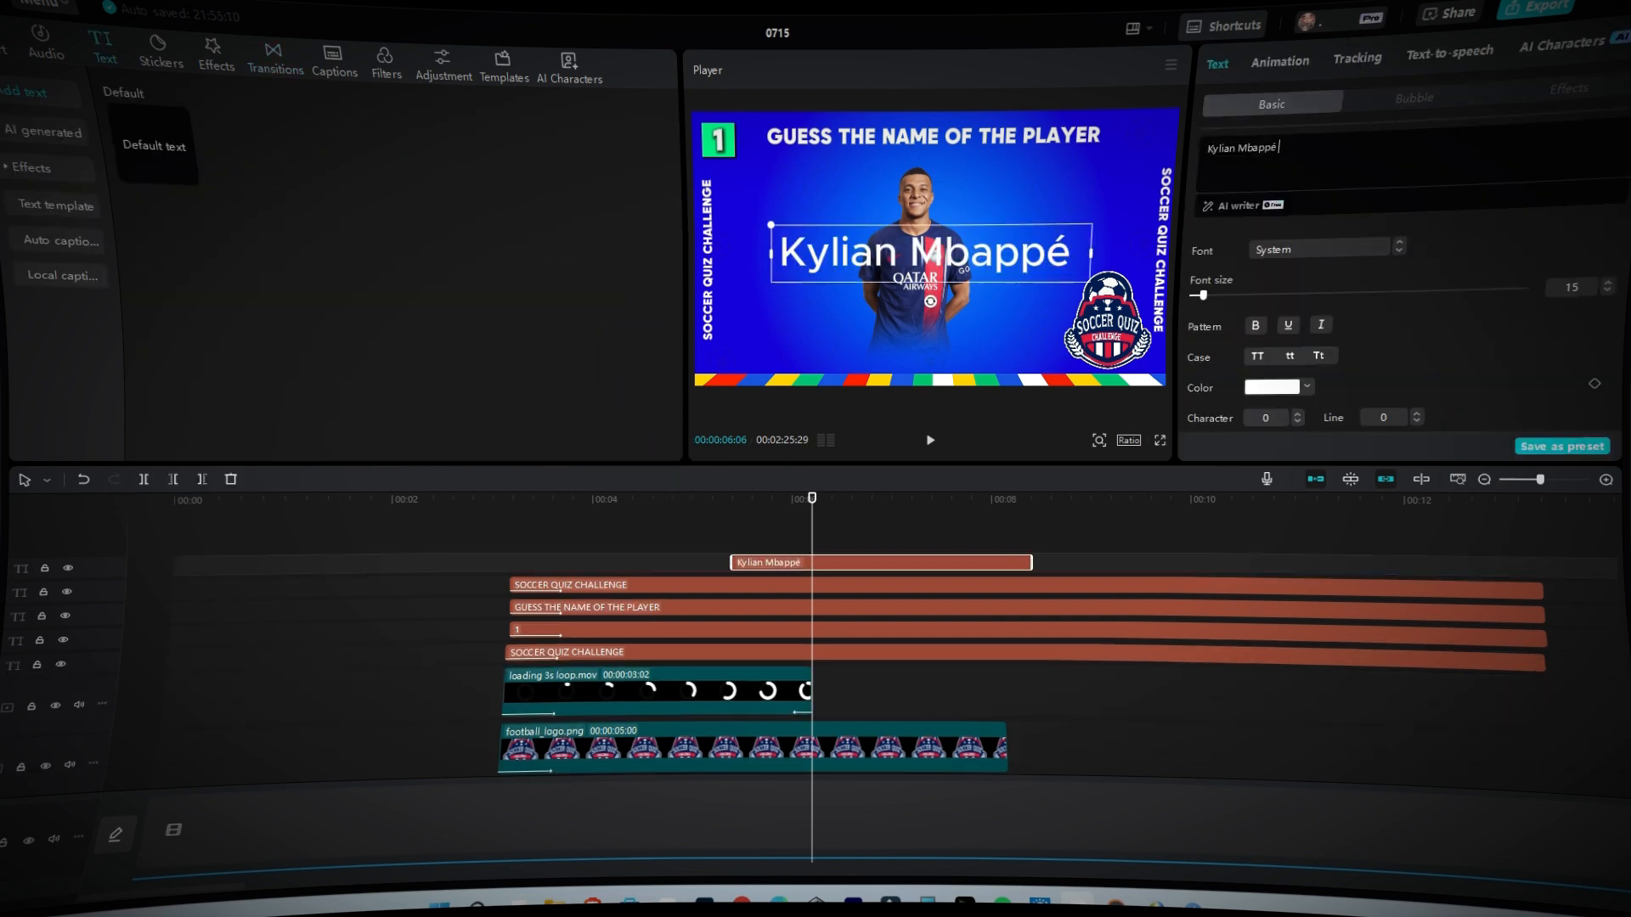
{"action": "left_click", "coordinate": [1319, 249]}
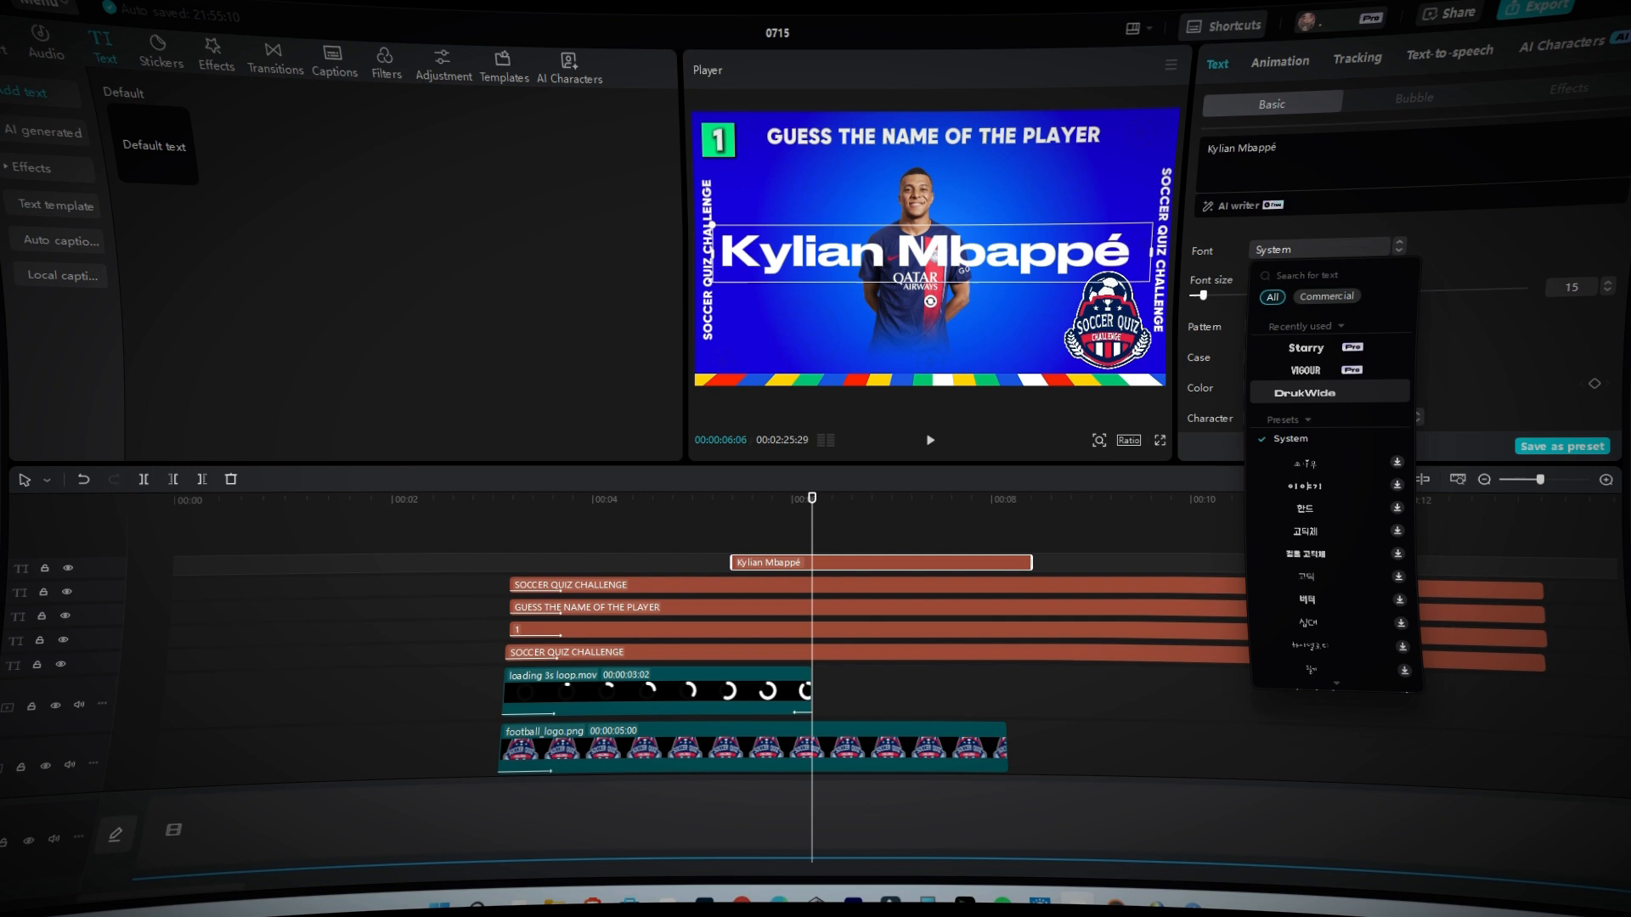
{"action": "left_click", "coordinate": [1325, 391]}
{"action": "left_click", "coordinate": [1257, 357]}
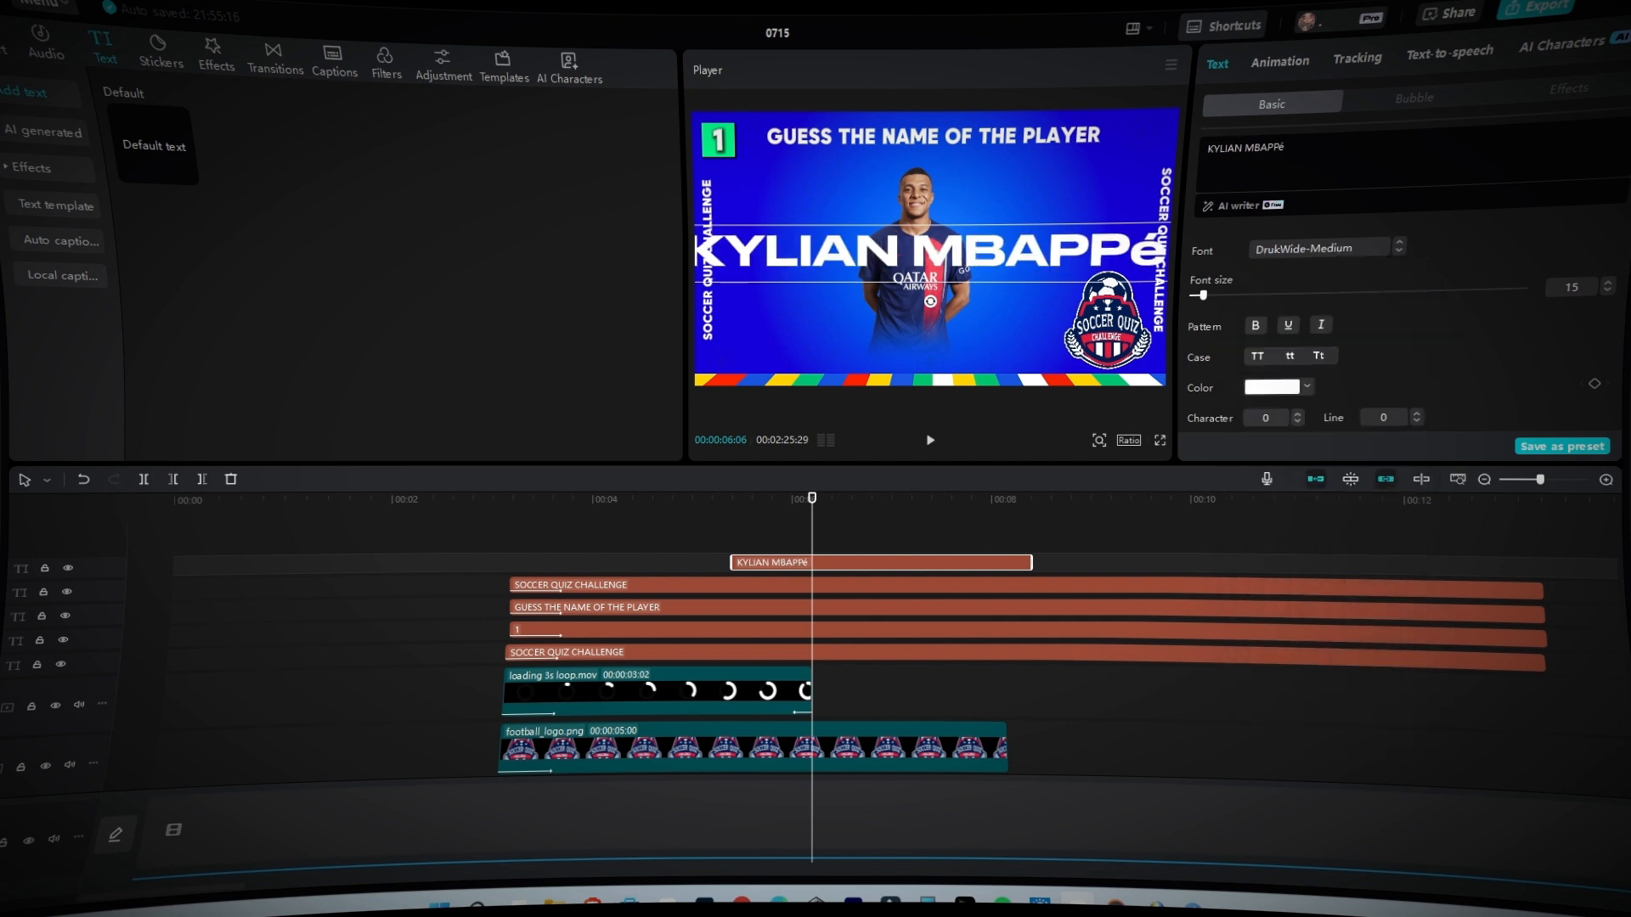
{"action": "left_click", "coordinate": [1318, 356]}
{"action": "mouse_move", "coordinate": [931, 253]}
{"action": "left_mouse_down"}
{"action": "mouse_move", "coordinate": [936, 278]}
{"action": "mouse_move", "coordinate": [931, 259]}
{"action": "left_mouse_up"}
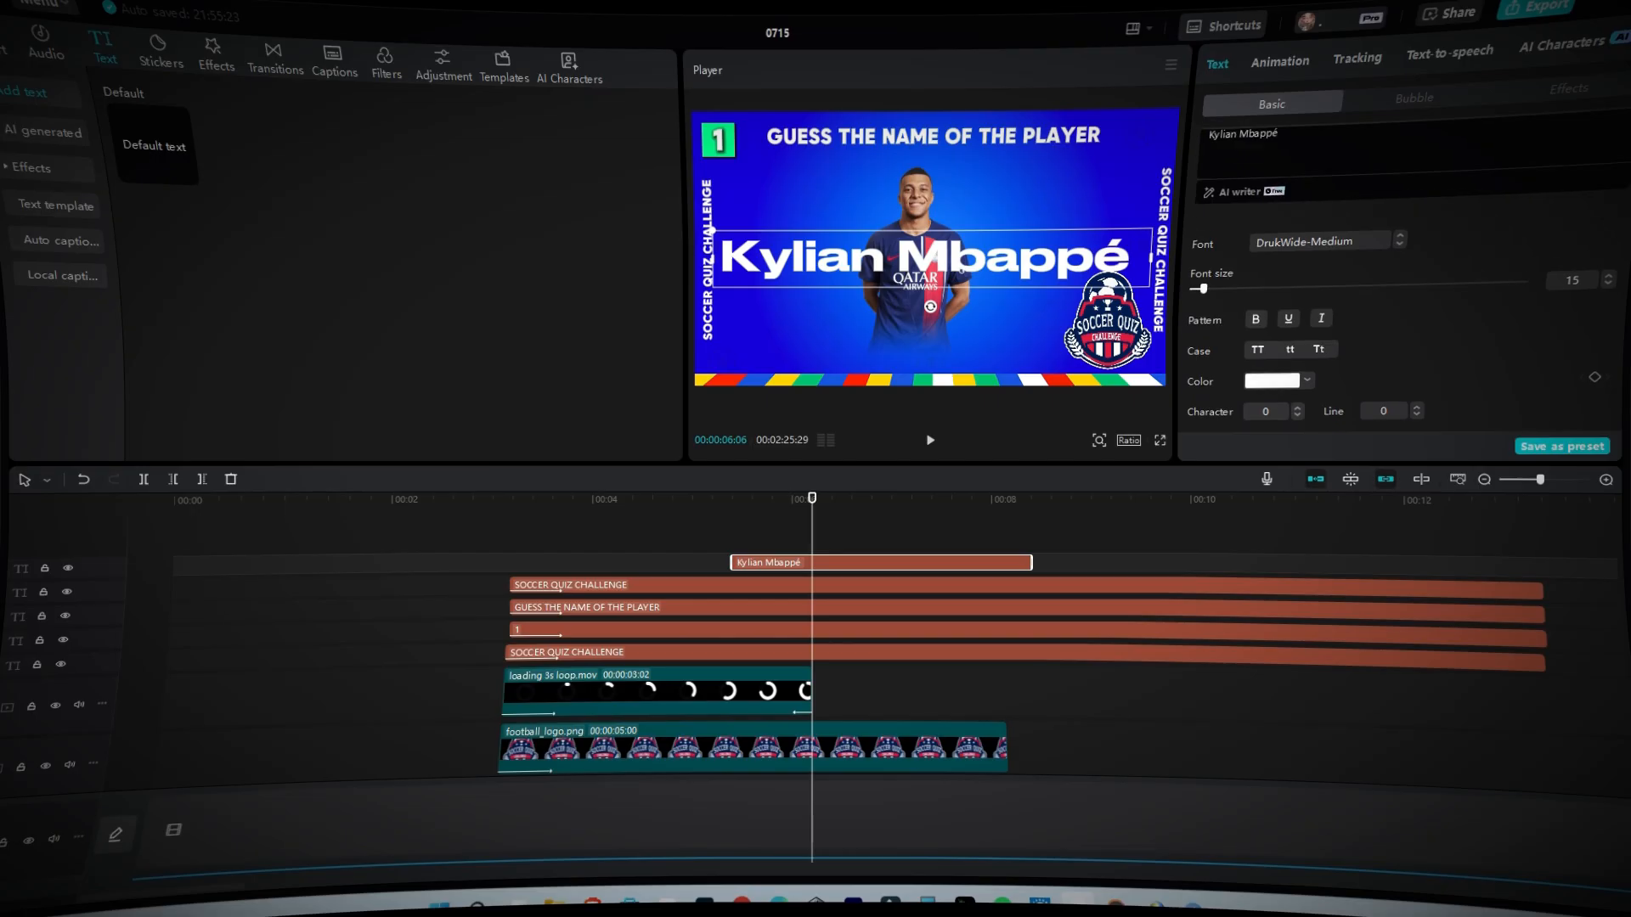
{"action": "scroll", "coordinate": [1325, 340], "scroll_direction": "down", "scroll_amount": 10}
{"action": "left_click", "coordinate": [1194, 303]}
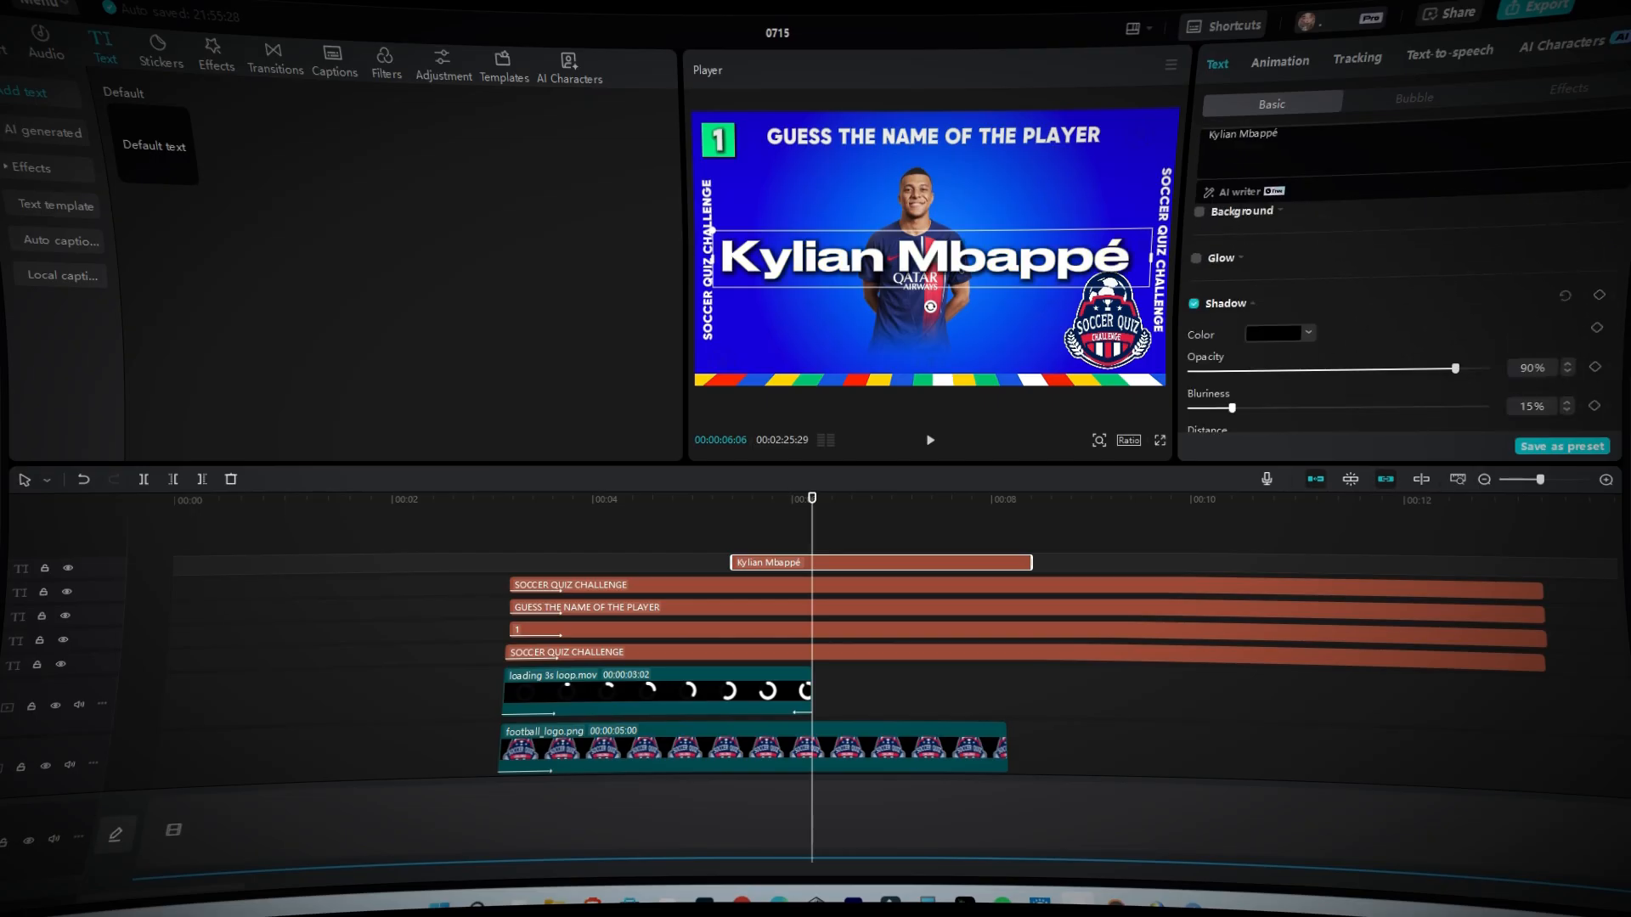
Step: Give the name text the Zoom Out 2 entrance animation and fit its clip between about 00:06 and 00:00:07:13
{"action": "left_click", "coordinate": [1279, 62]}
{"action": "scroll", "coordinate": [1393, 297], "scroll_direction": "down", "scroll_amount": 5}
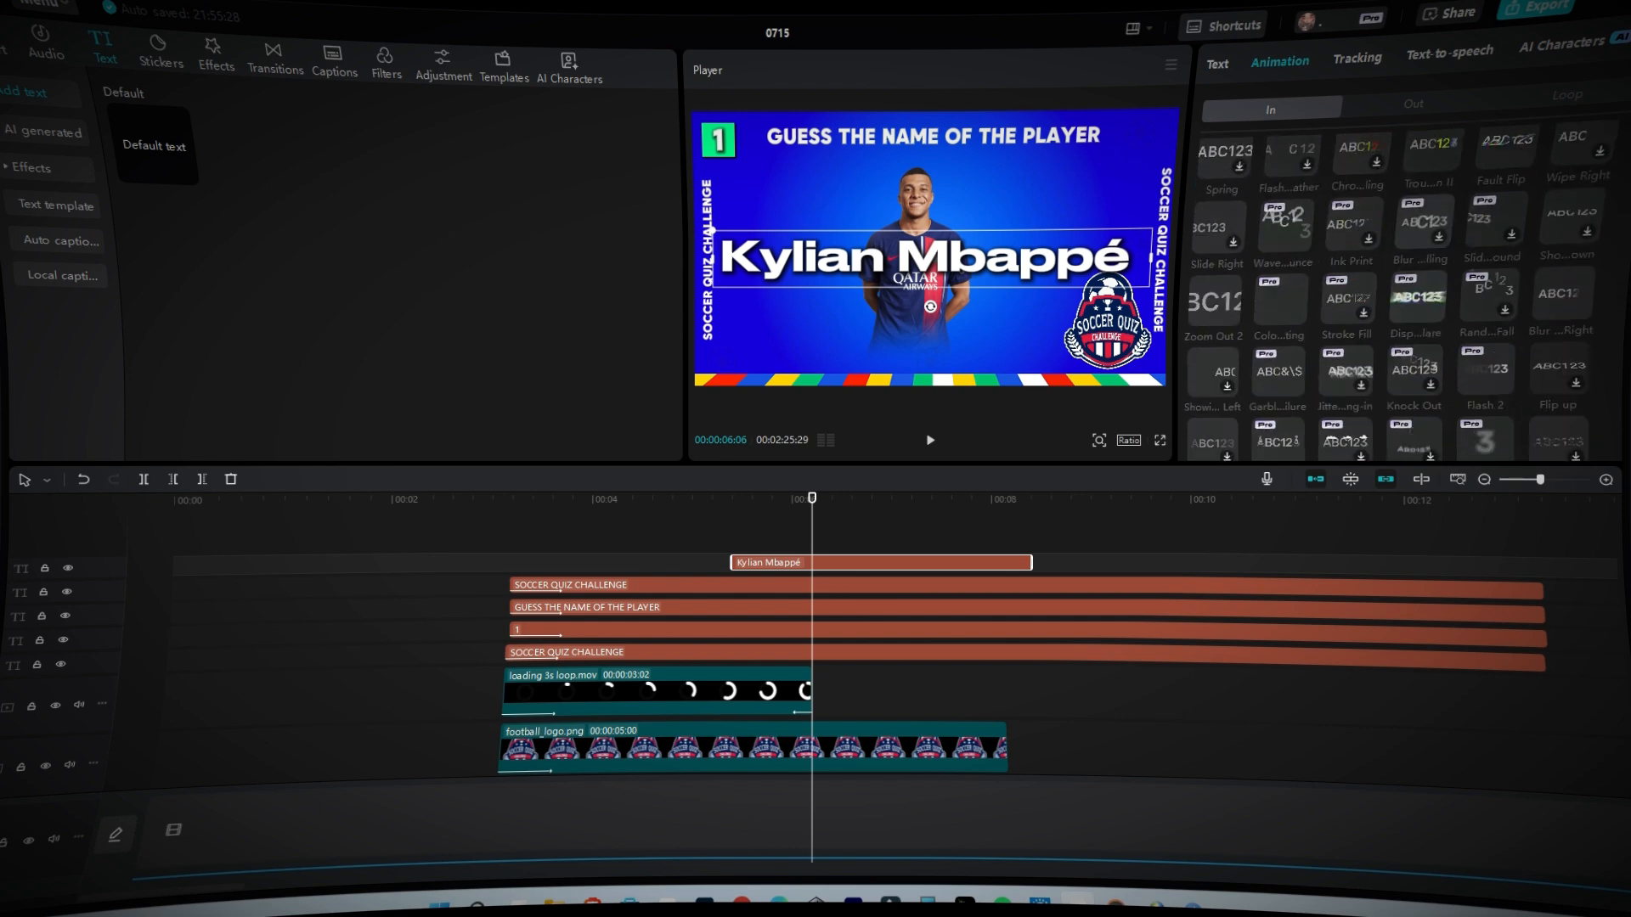
{"action": "left_click", "coordinate": [1215, 300]}
{"action": "left_click_drag", "start_coordinate": [880, 562], "coordinate": [944, 562]}
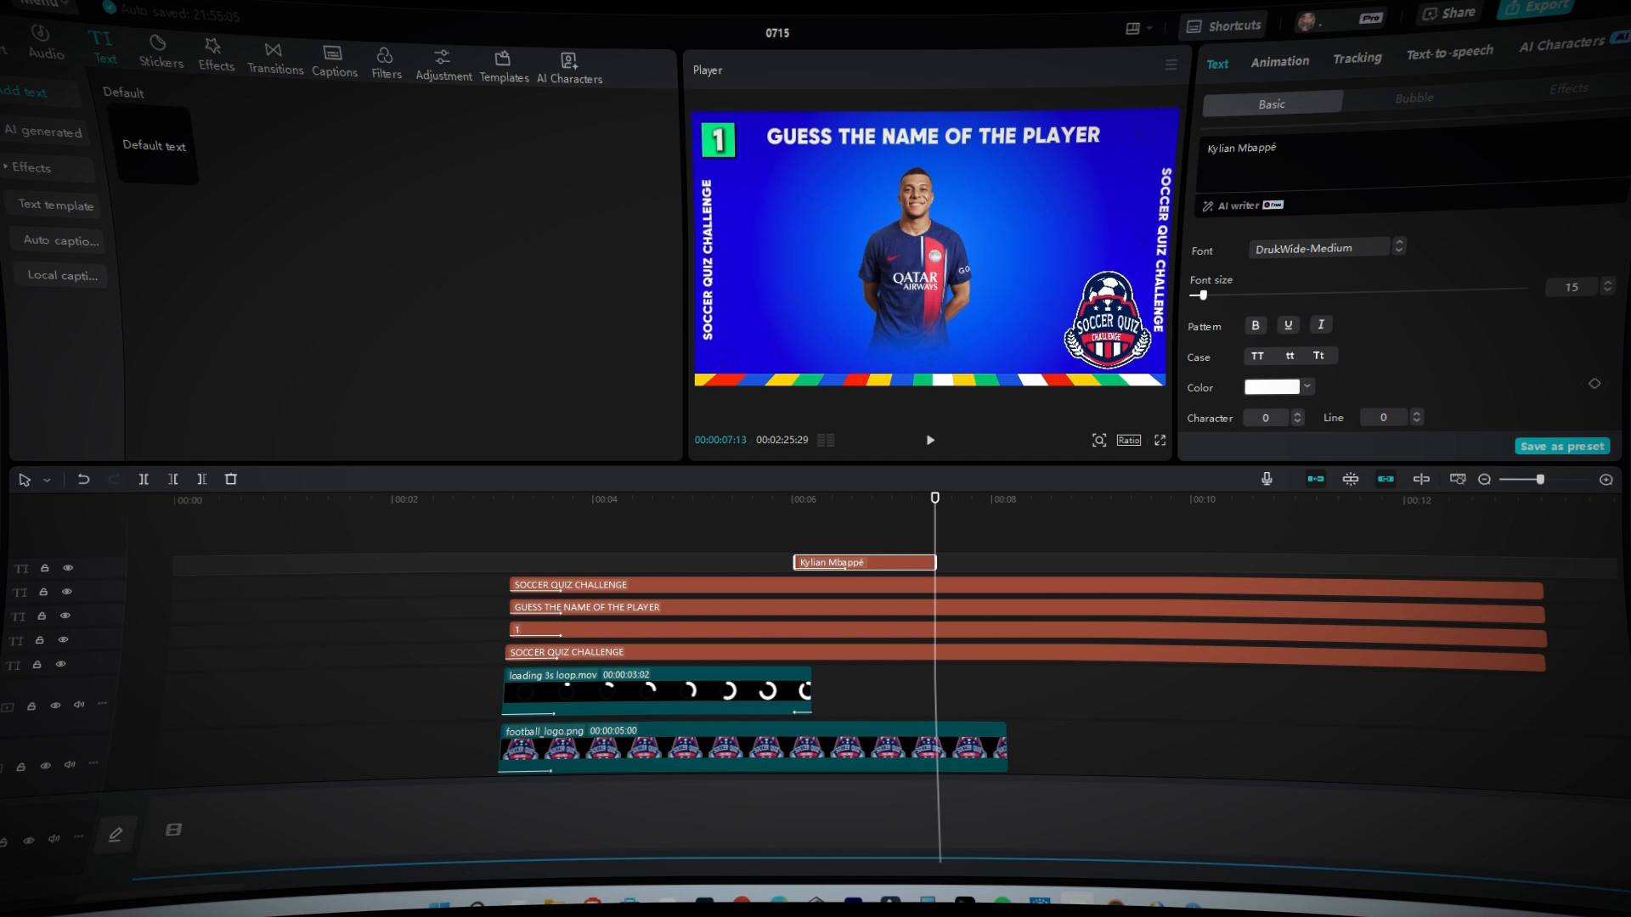
Step: Trim the Mbappe.png clip at 00:00:07:13 and give it a 0.5 s Slide Down exit animation
{"action": "scroll", "coordinate": [850, 663], "scroll_direction": "down", "scroll_amount": 3}
{"action": "scroll", "coordinate": [850, 662], "scroll_direction": "down", "scroll_amount": 2}
{"action": "left_click", "coordinate": [849, 657]}
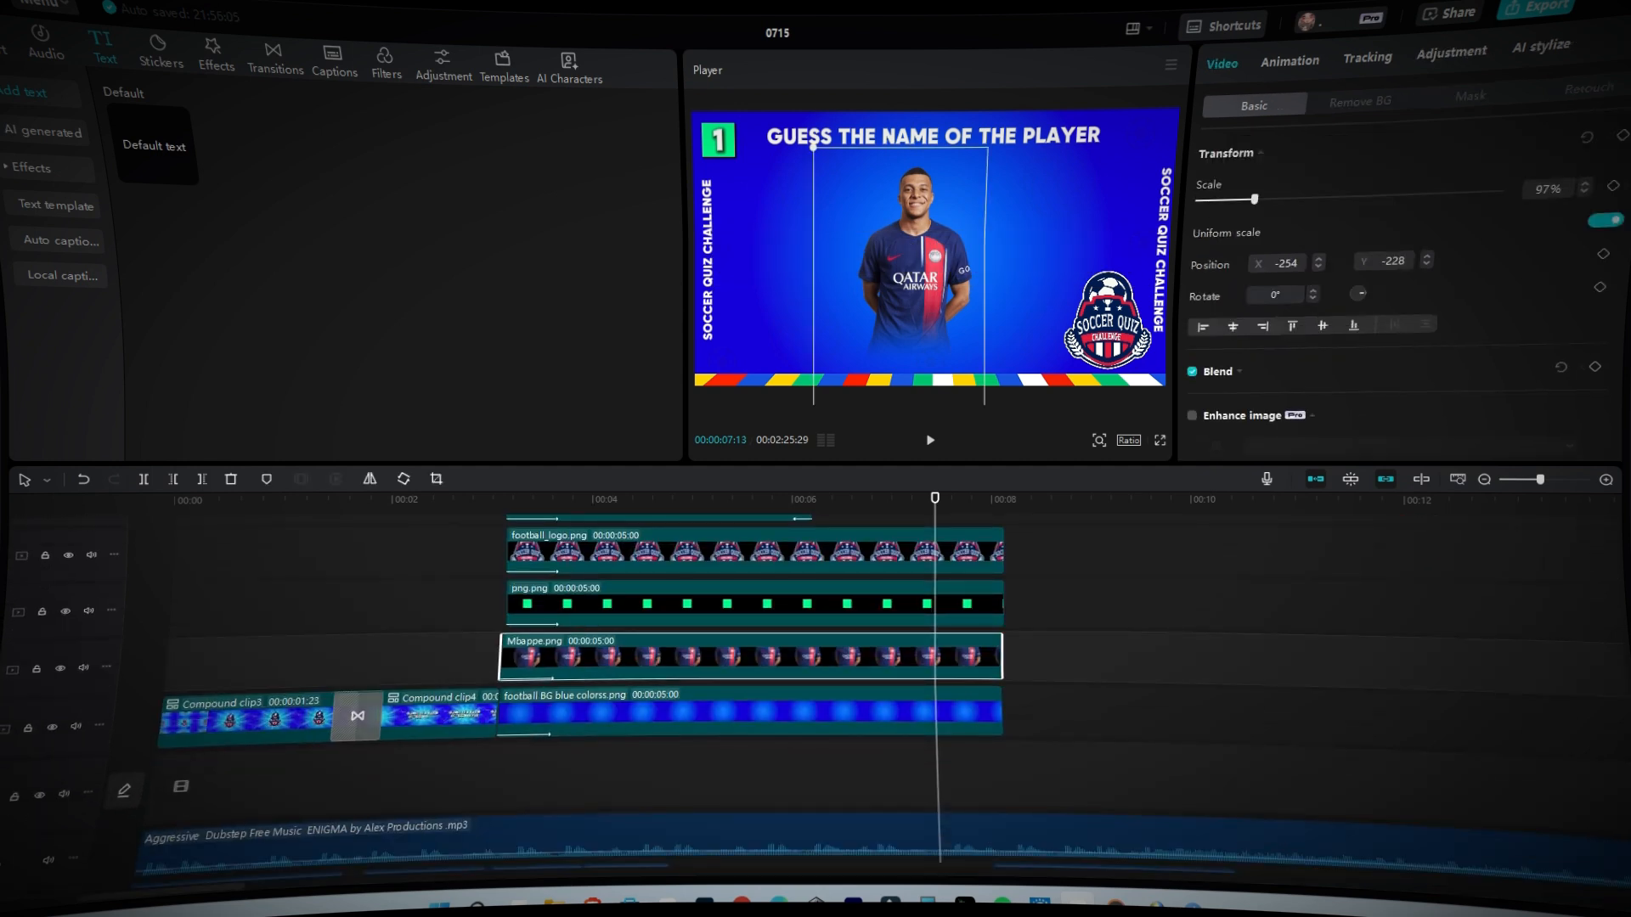
{"action": "key", "text": "w"}
{"action": "left_click", "coordinate": [1290, 61]}
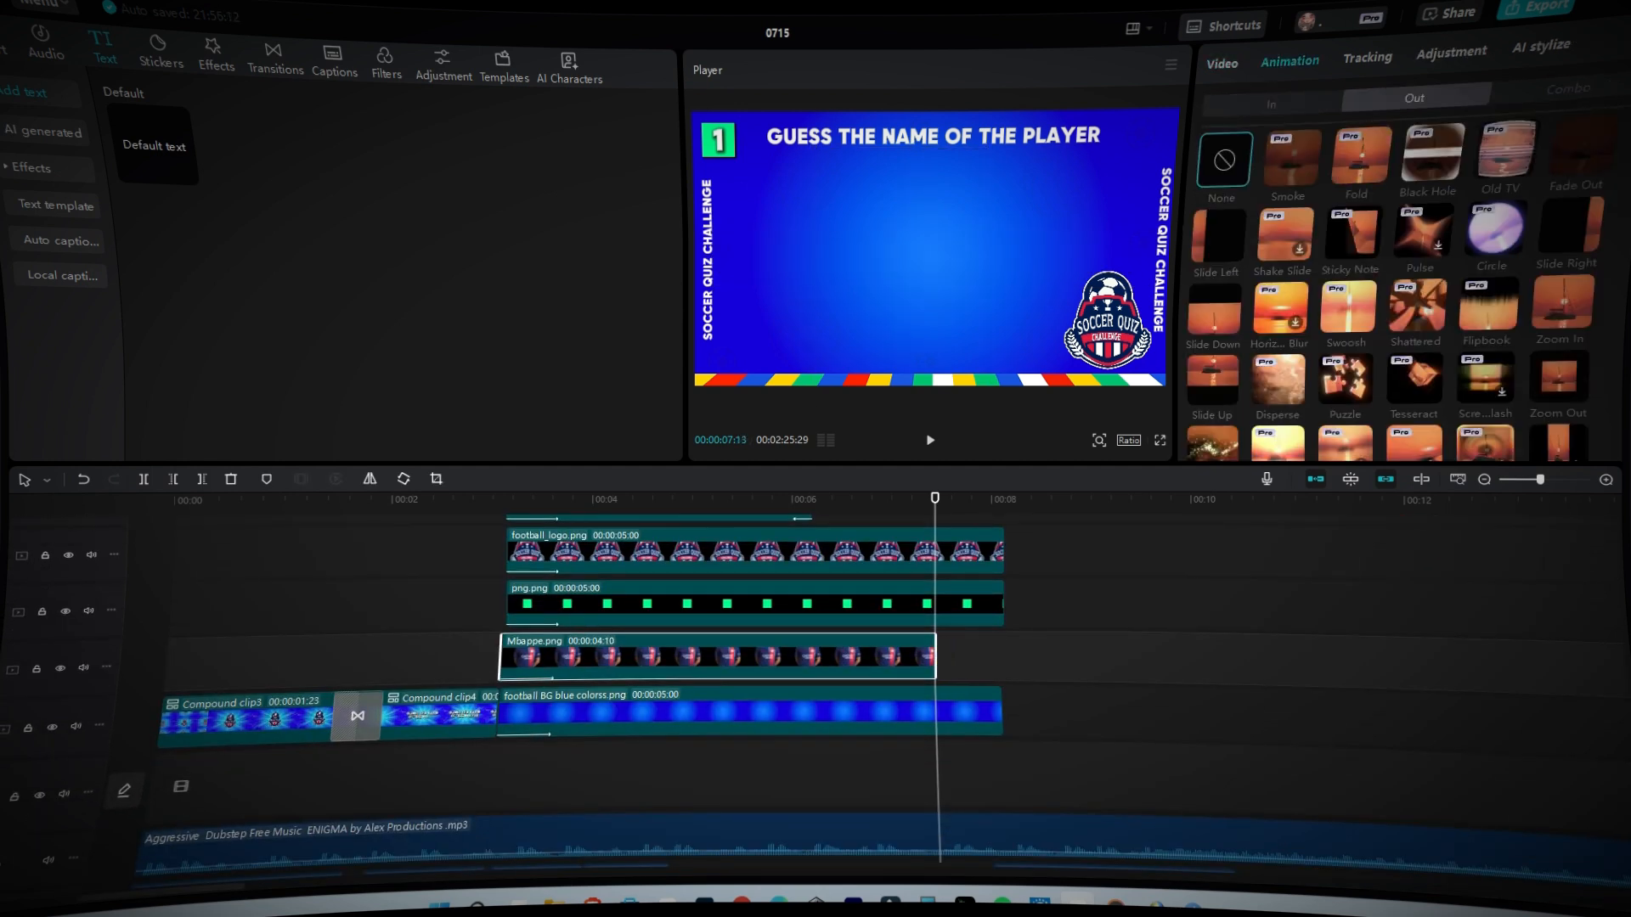
{"action": "left_click", "coordinate": [1214, 310]}
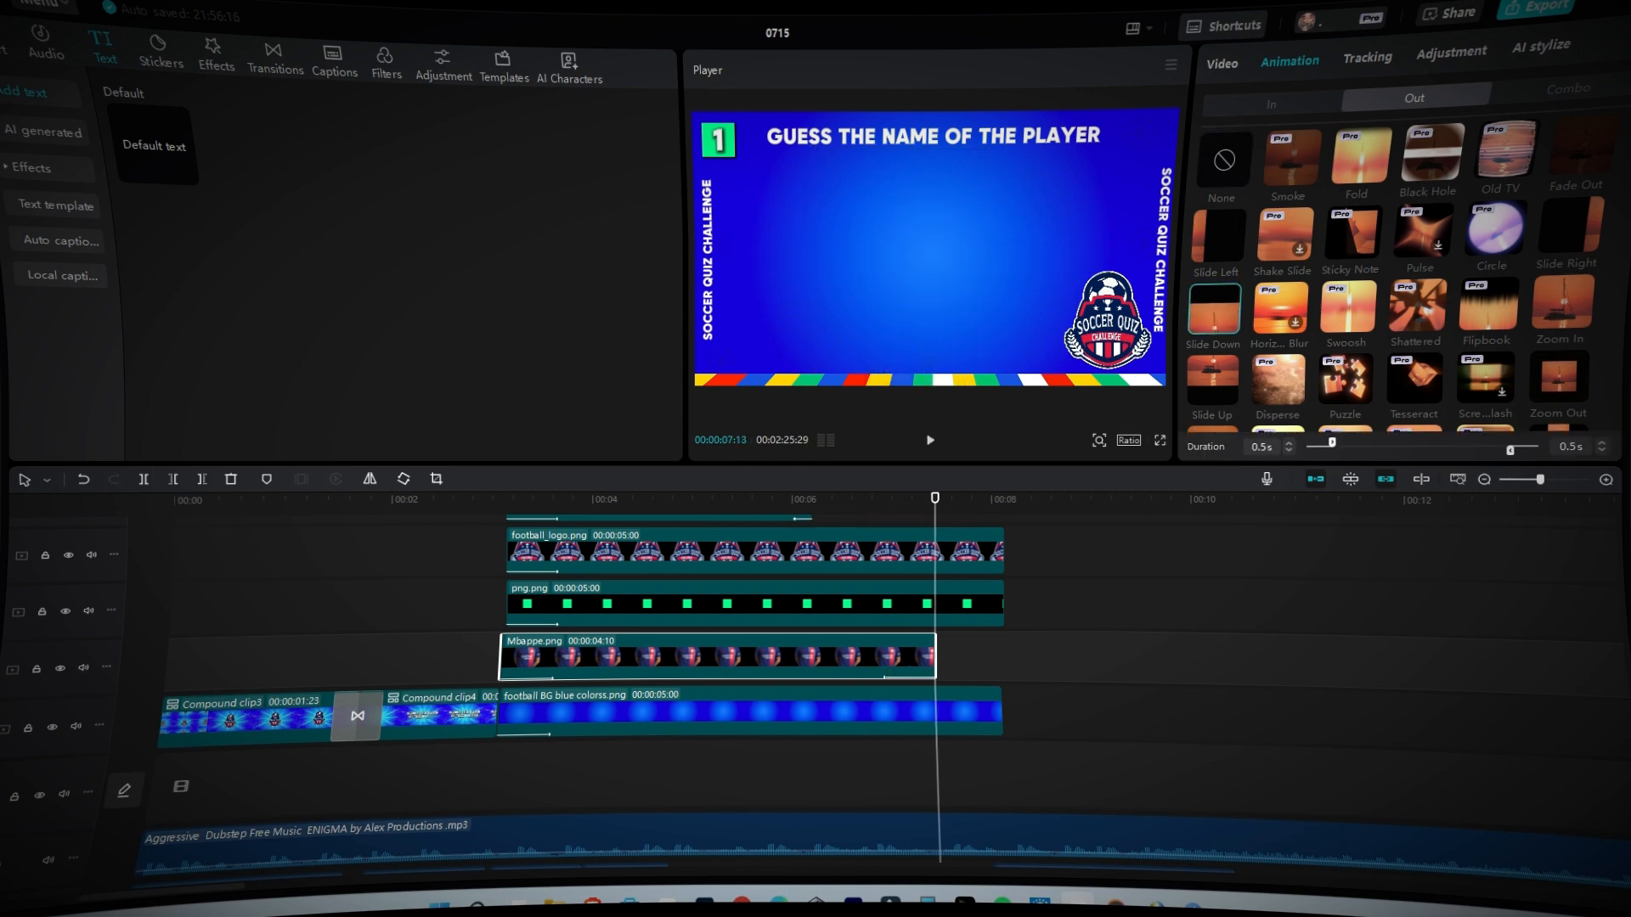
{"action": "left_click", "coordinate": [1562, 303]}
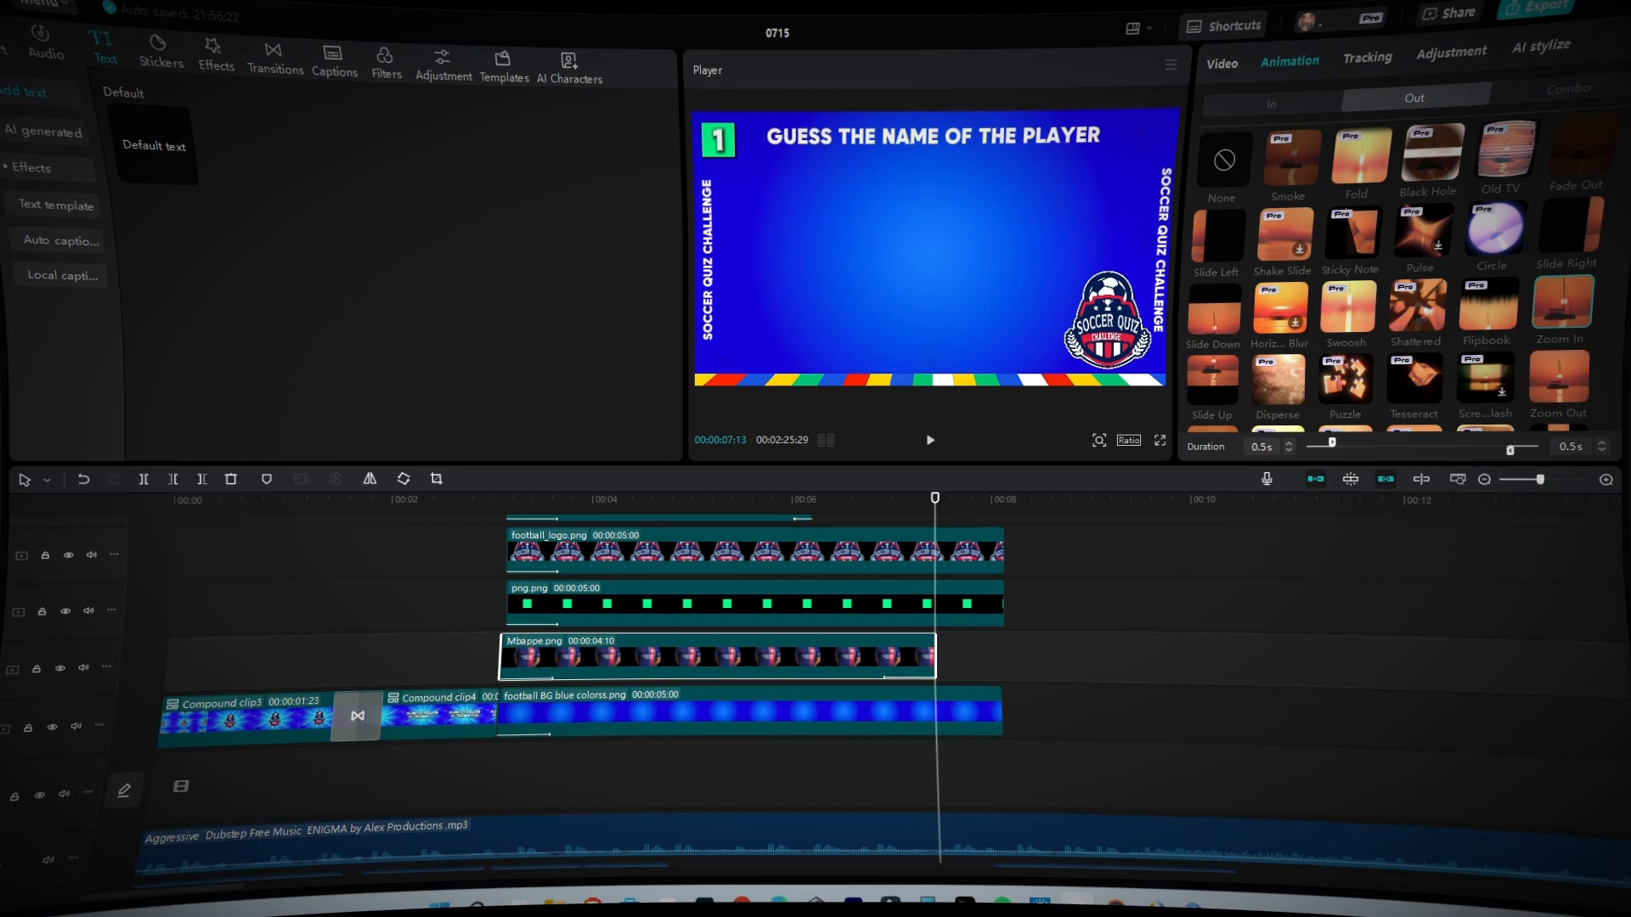
{"action": "left_click", "coordinate": [1214, 310]}
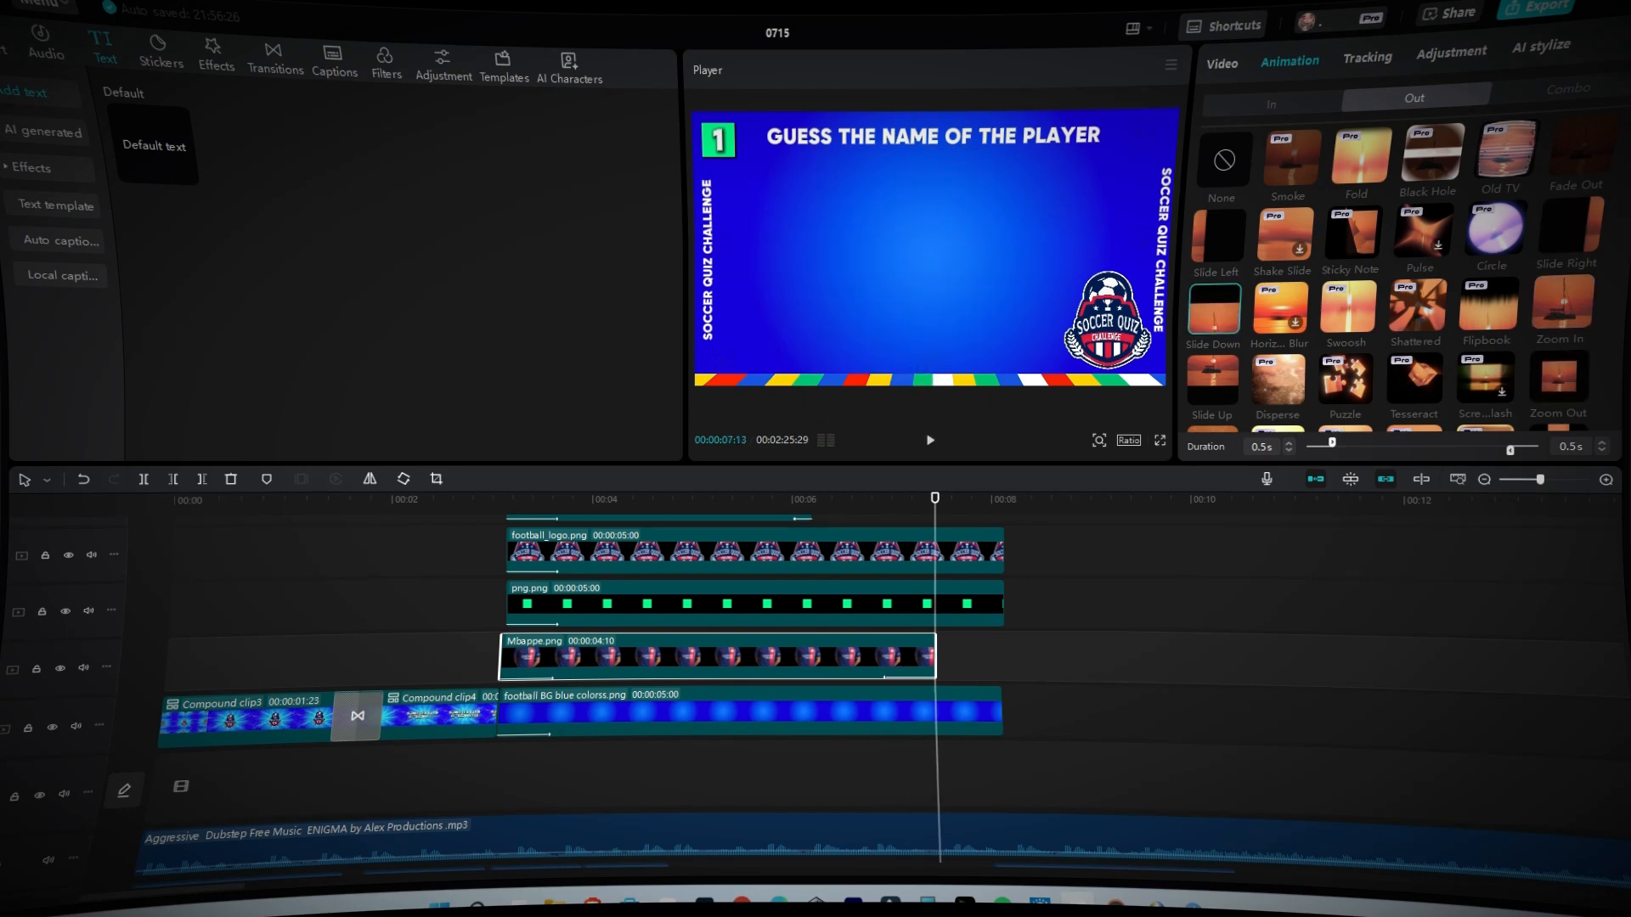
Step: Place Kevin De Bruyne.png around the end of the first player's clip, with a Horizontal mask and a 0.5 s Zoom 2 entrance animation
{"action": "left_click", "coordinate": [7, 43]}
{"action": "left_click_drag", "start_coordinate": [307, 312], "coordinate": [943, 544]}
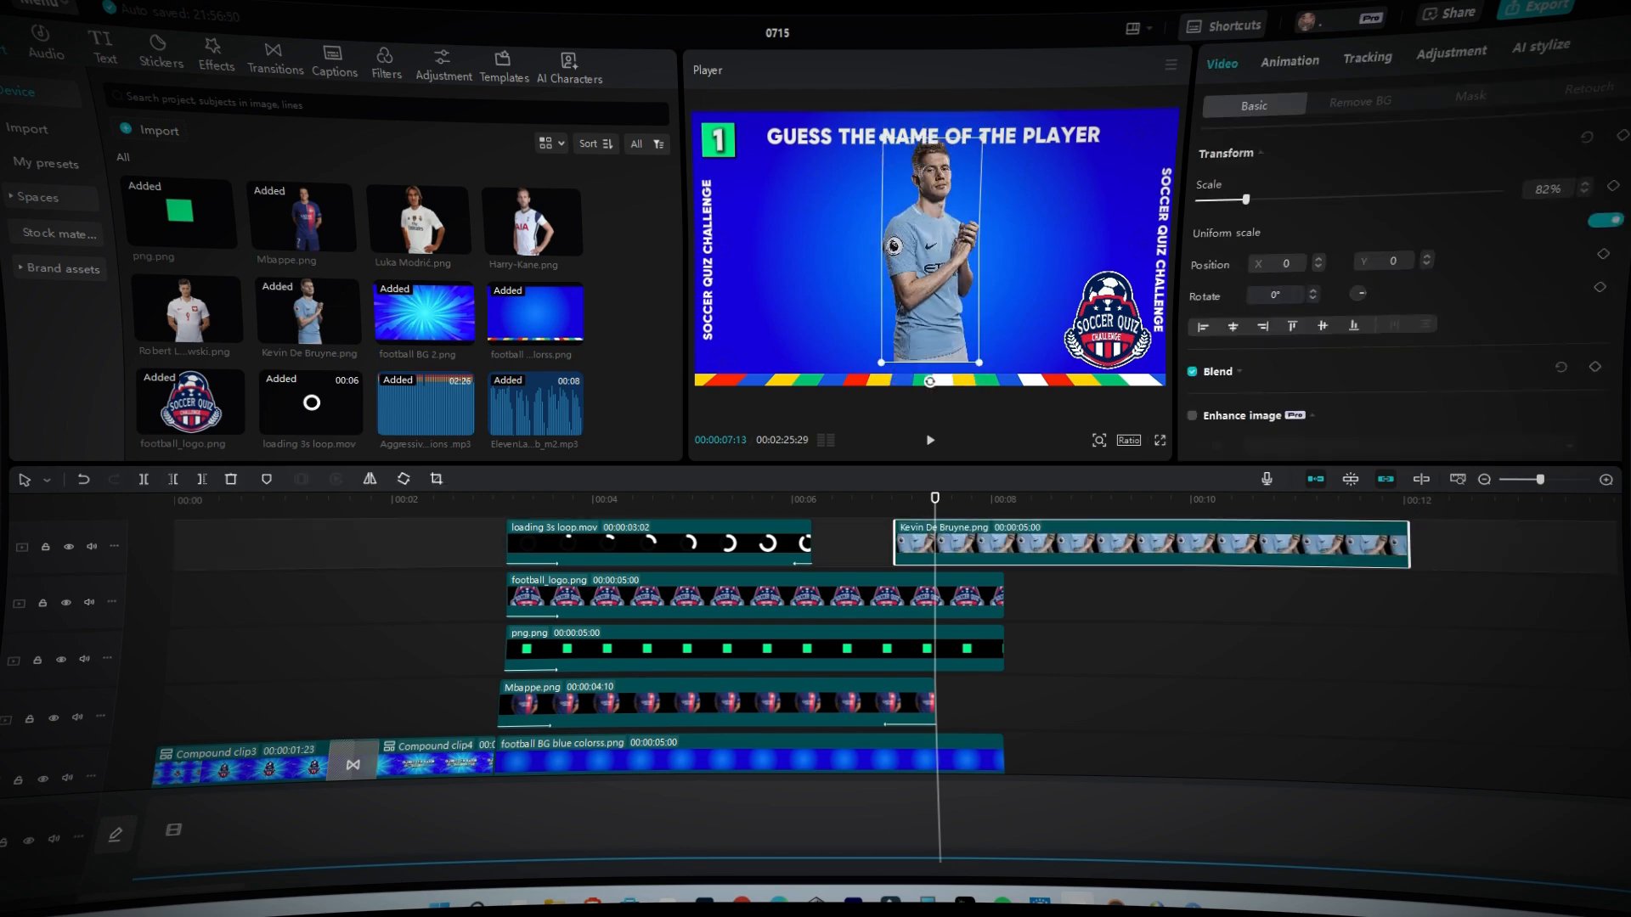
{"action": "left_click", "coordinate": [1471, 95]}
{"action": "left_click", "coordinate": [1288, 200]}
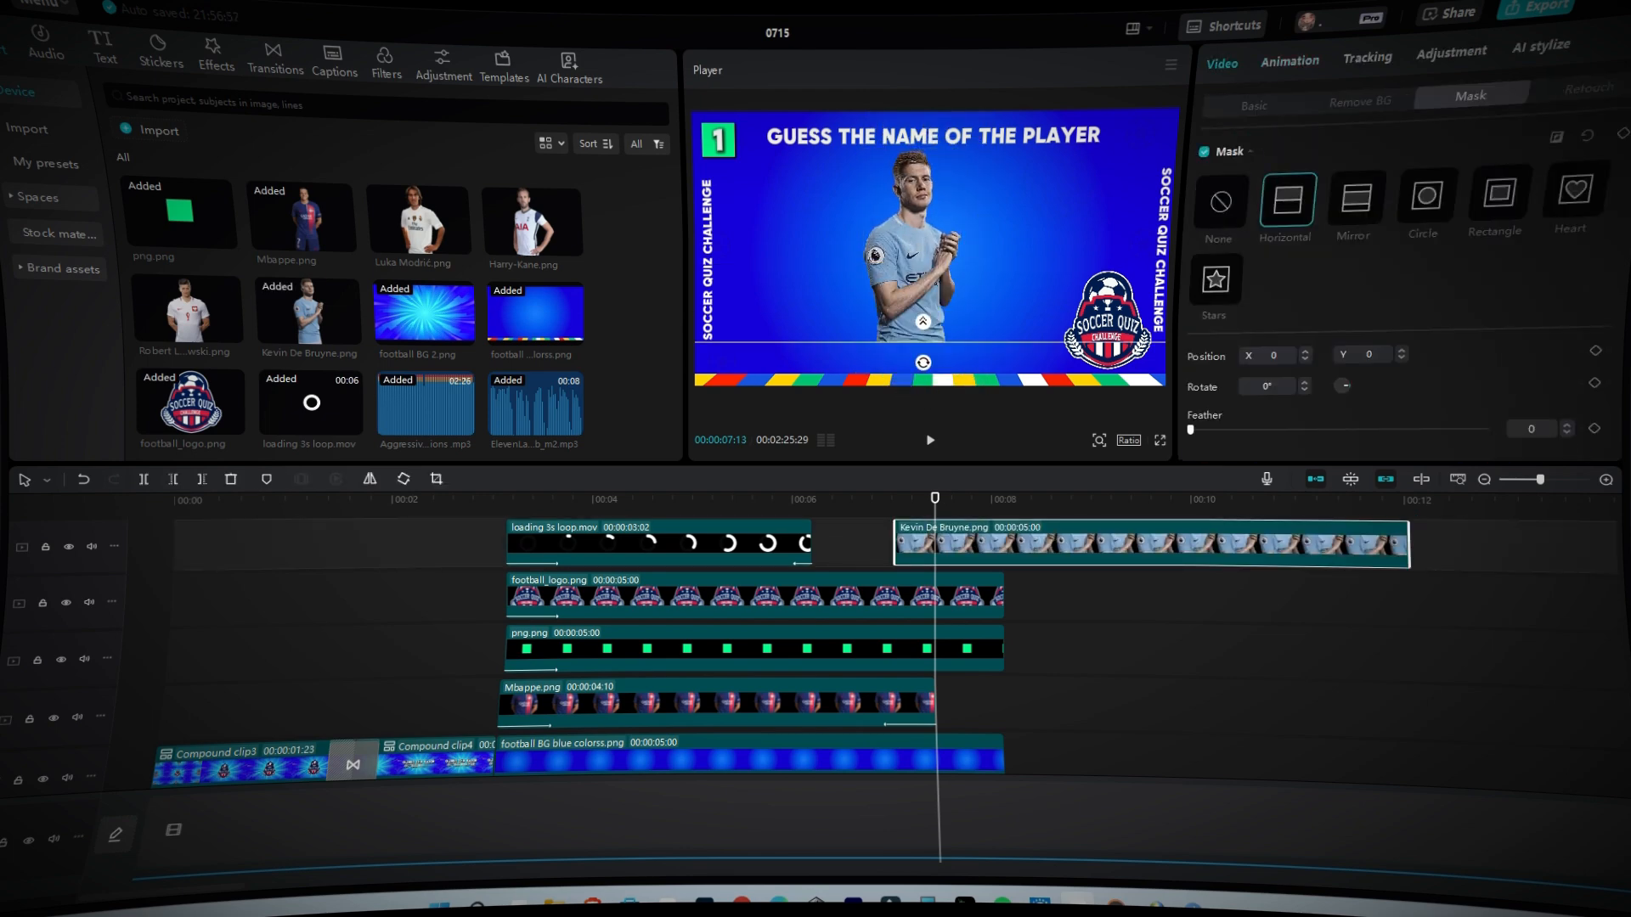
{"action": "left_click", "coordinate": [1290, 62]}
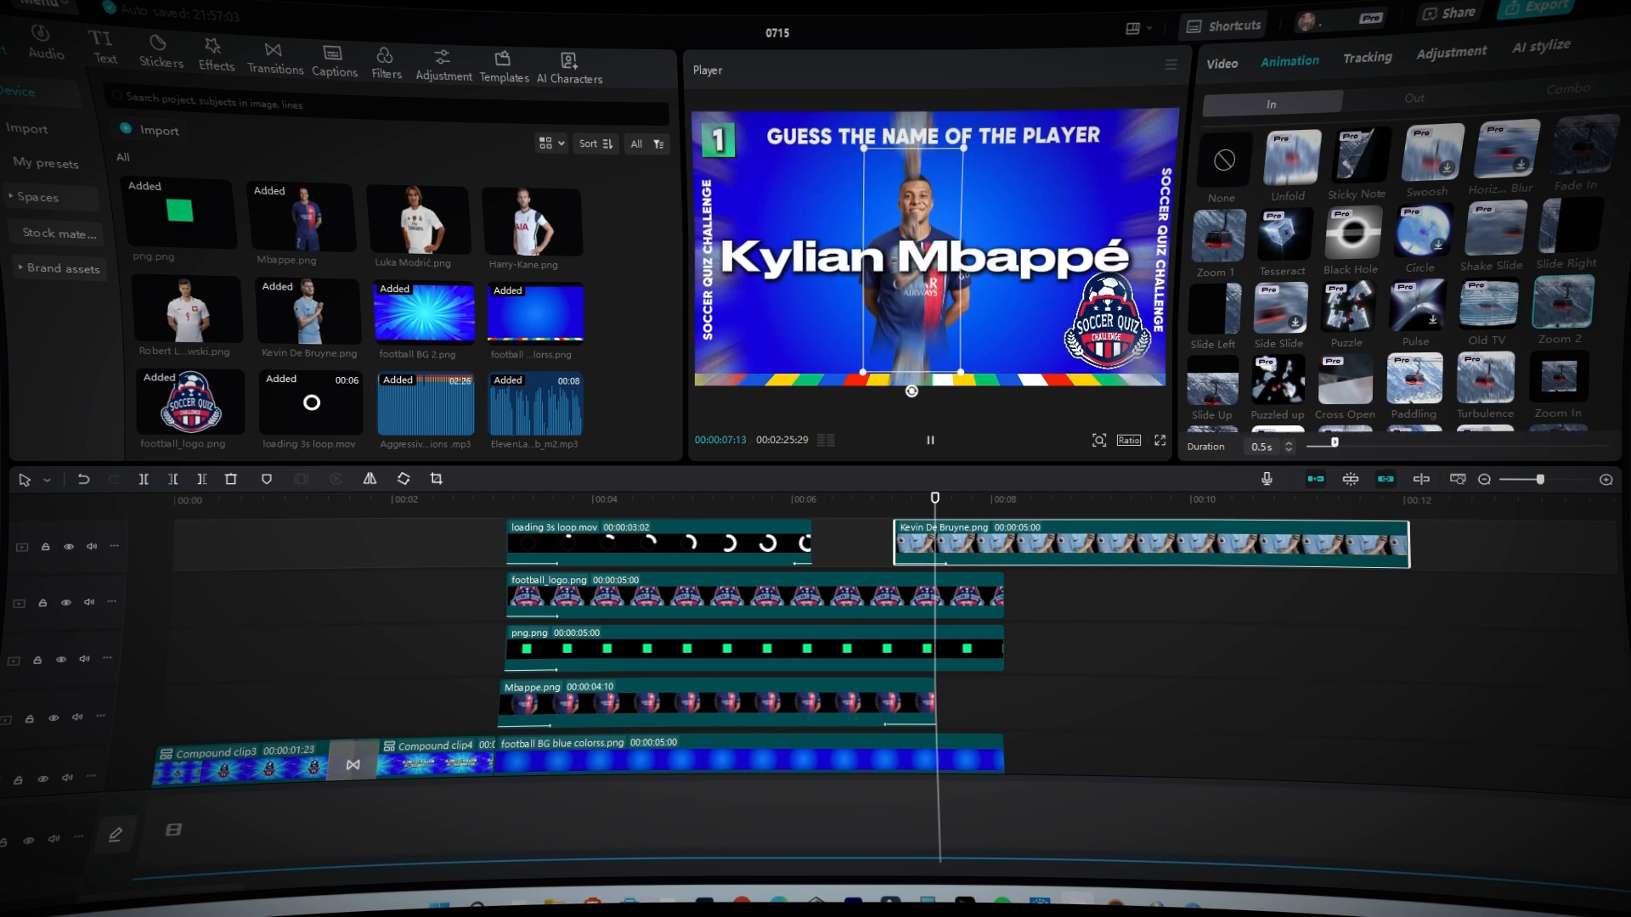
Step: Split the number text at 00:00:07:16 and change its second part to "2"
{"action": "left_click", "coordinate": [717, 140]}
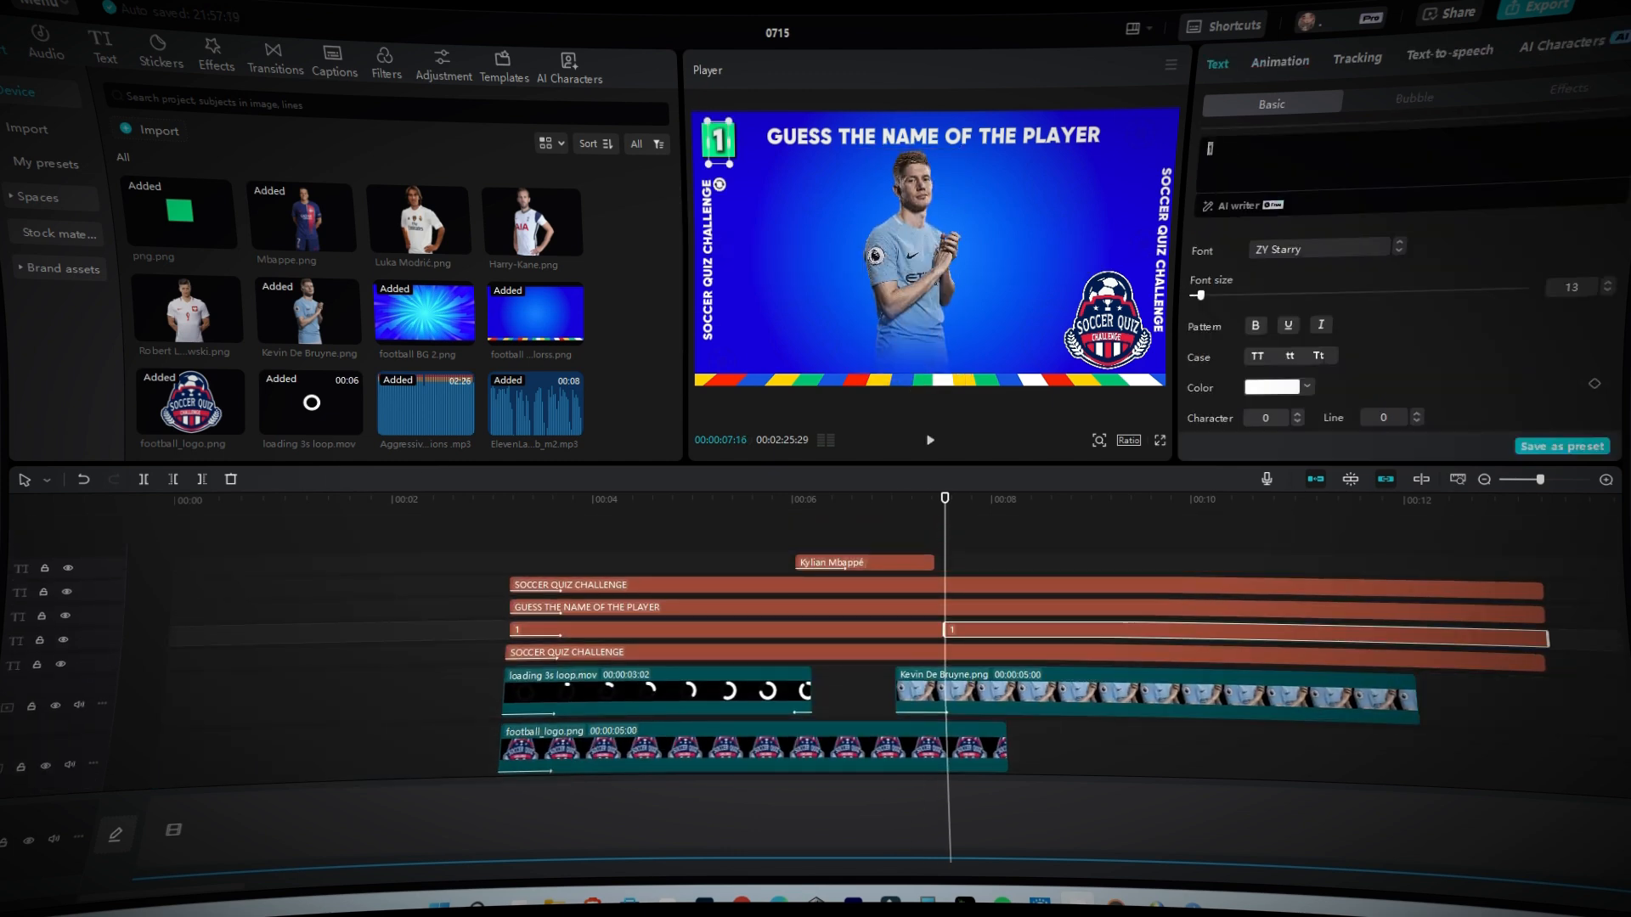
Step: Add a 0.3 s exit animation to the "Kylian Mbappé" name text
{"action": "left_click", "coordinate": [864, 563]}
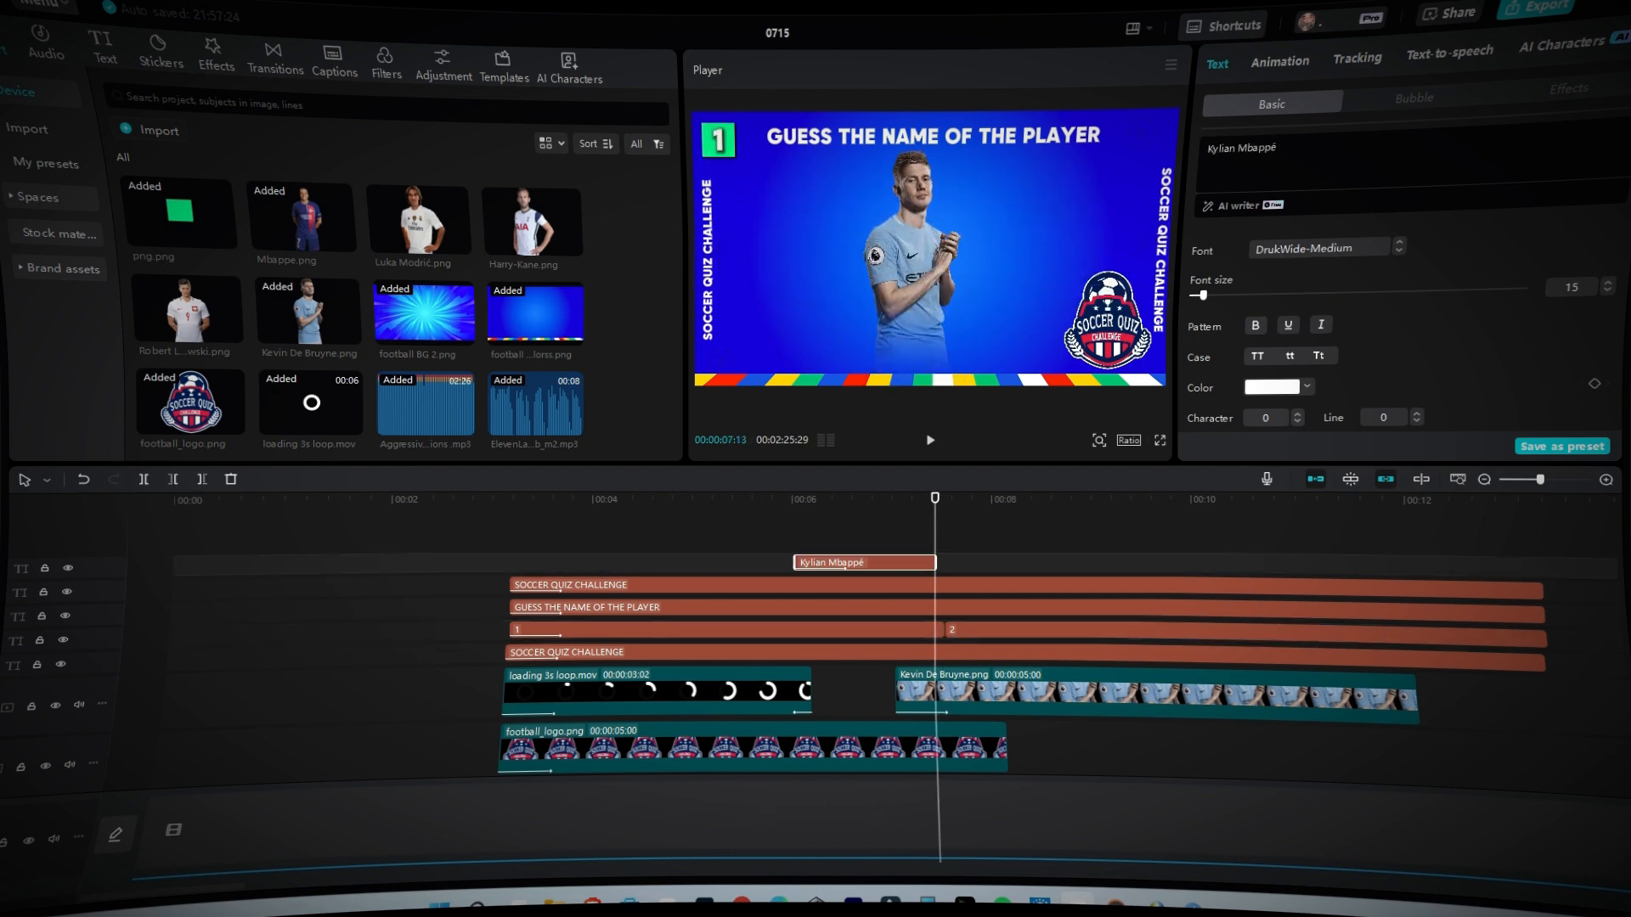
{"action": "left_click", "coordinate": [1280, 61]}
{"action": "left_click", "coordinate": [1413, 104]}
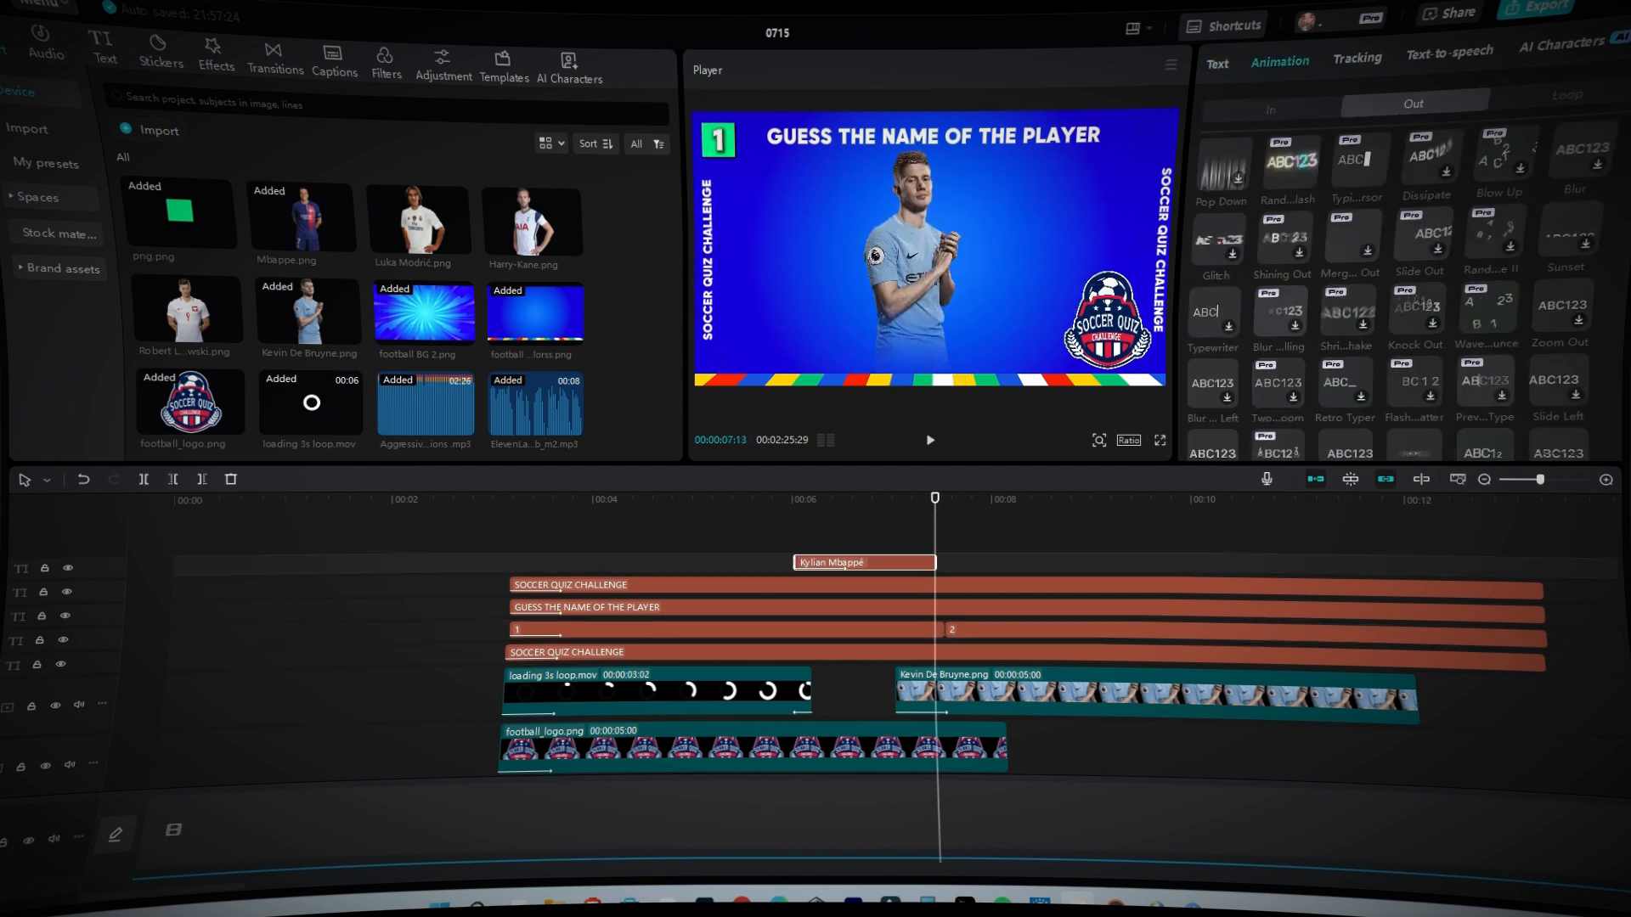
{"action": "left_click", "coordinate": [1271, 110]}
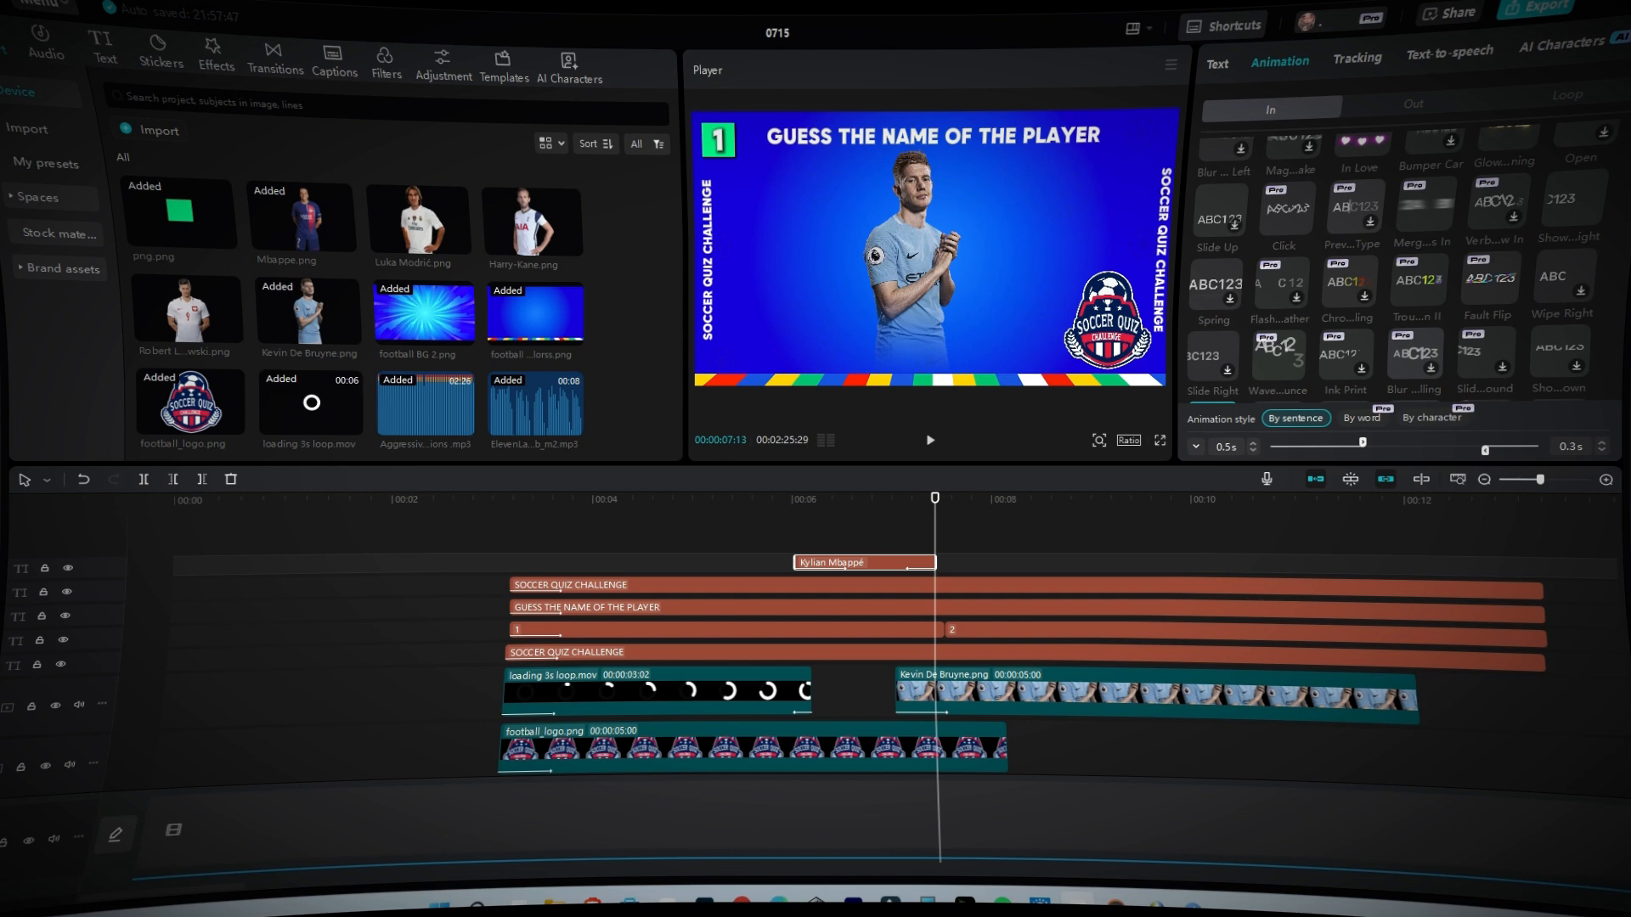
Step: Place Kopia av correct sfx.mp3 on a new audio track under the name reveal and play that section back
{"action": "key", "text": "space"}
{"action": "scroll", "coordinate": [849, 645], "scroll_direction": "down", "scroll_amount": 4}
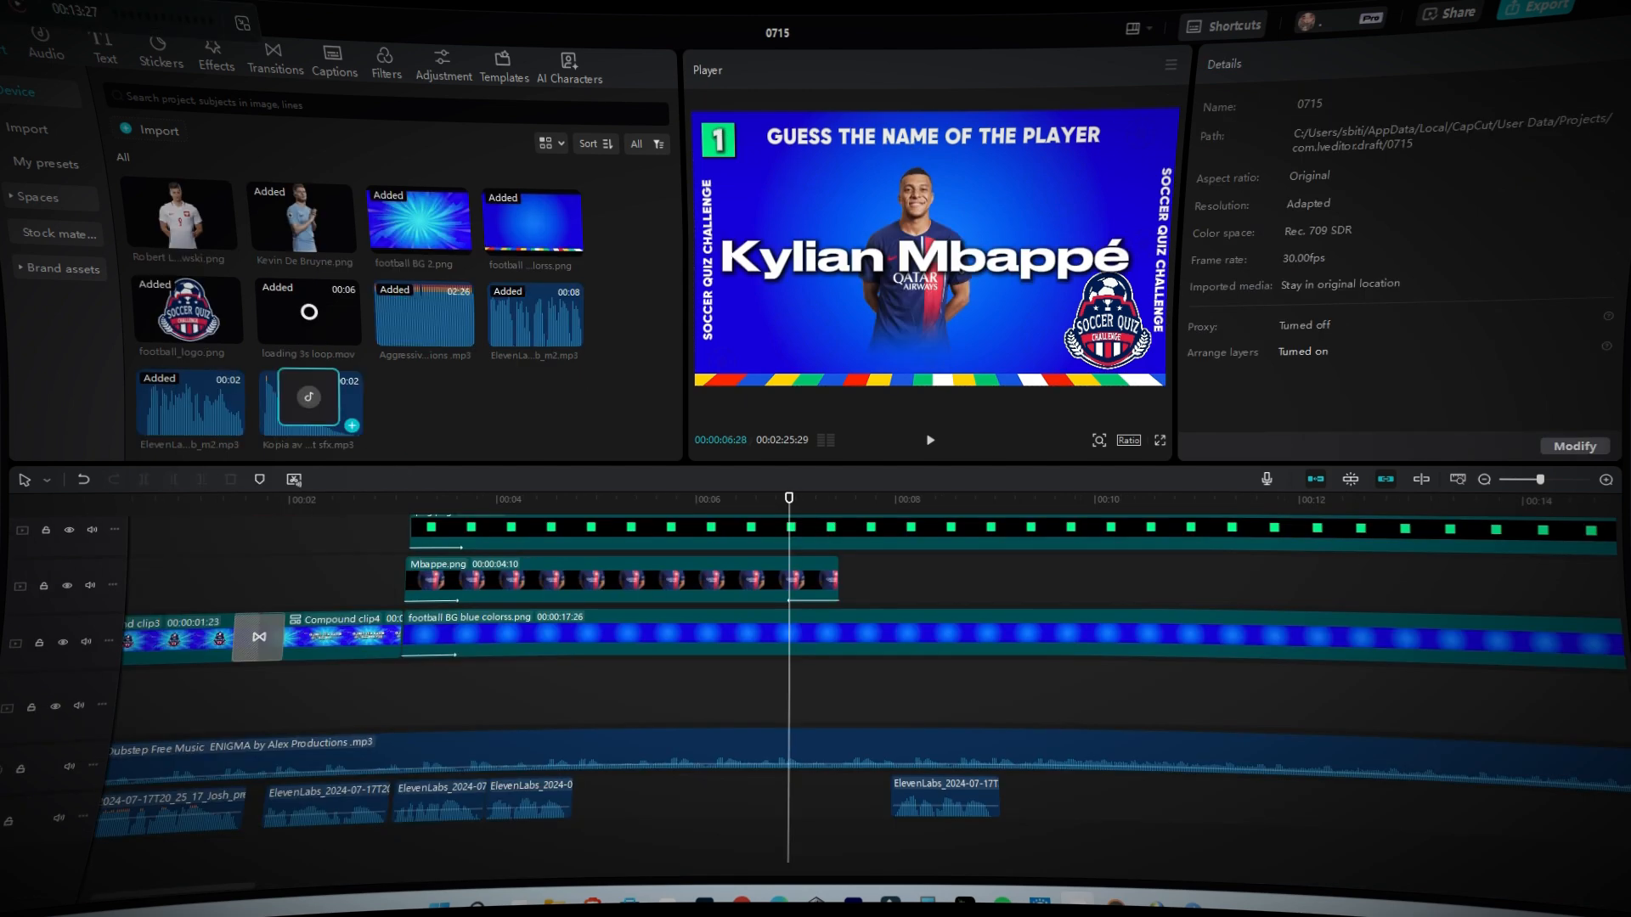
{"action": "left_click_drag", "start_coordinate": [308, 396], "coordinate": [790, 841]}
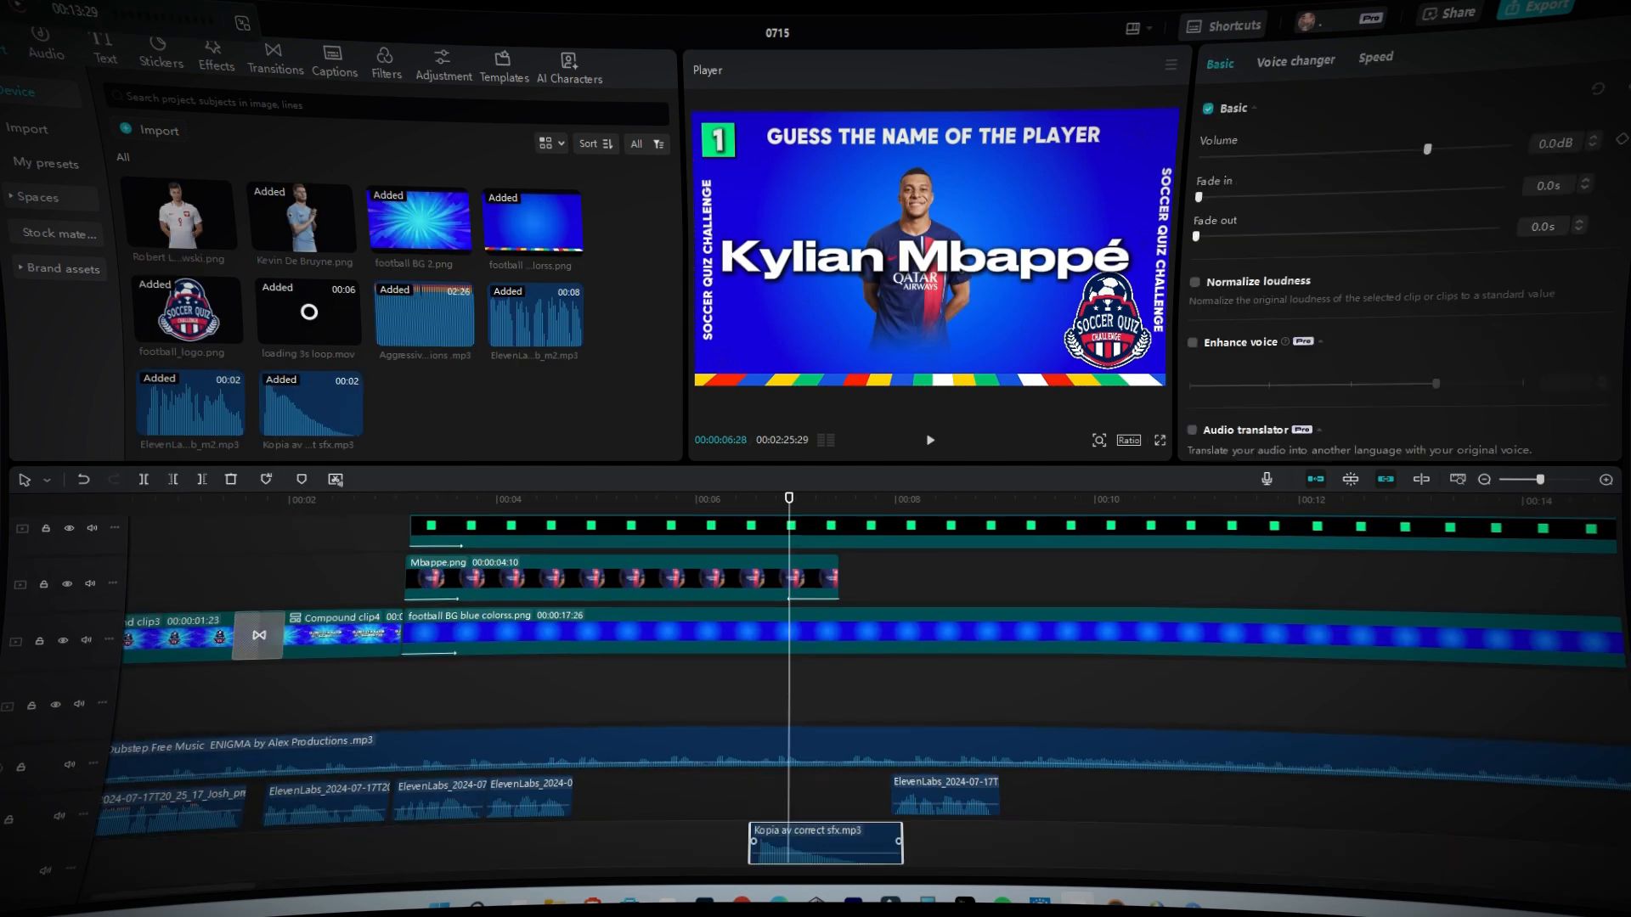
{"action": "left_click", "coordinate": [726, 499]}
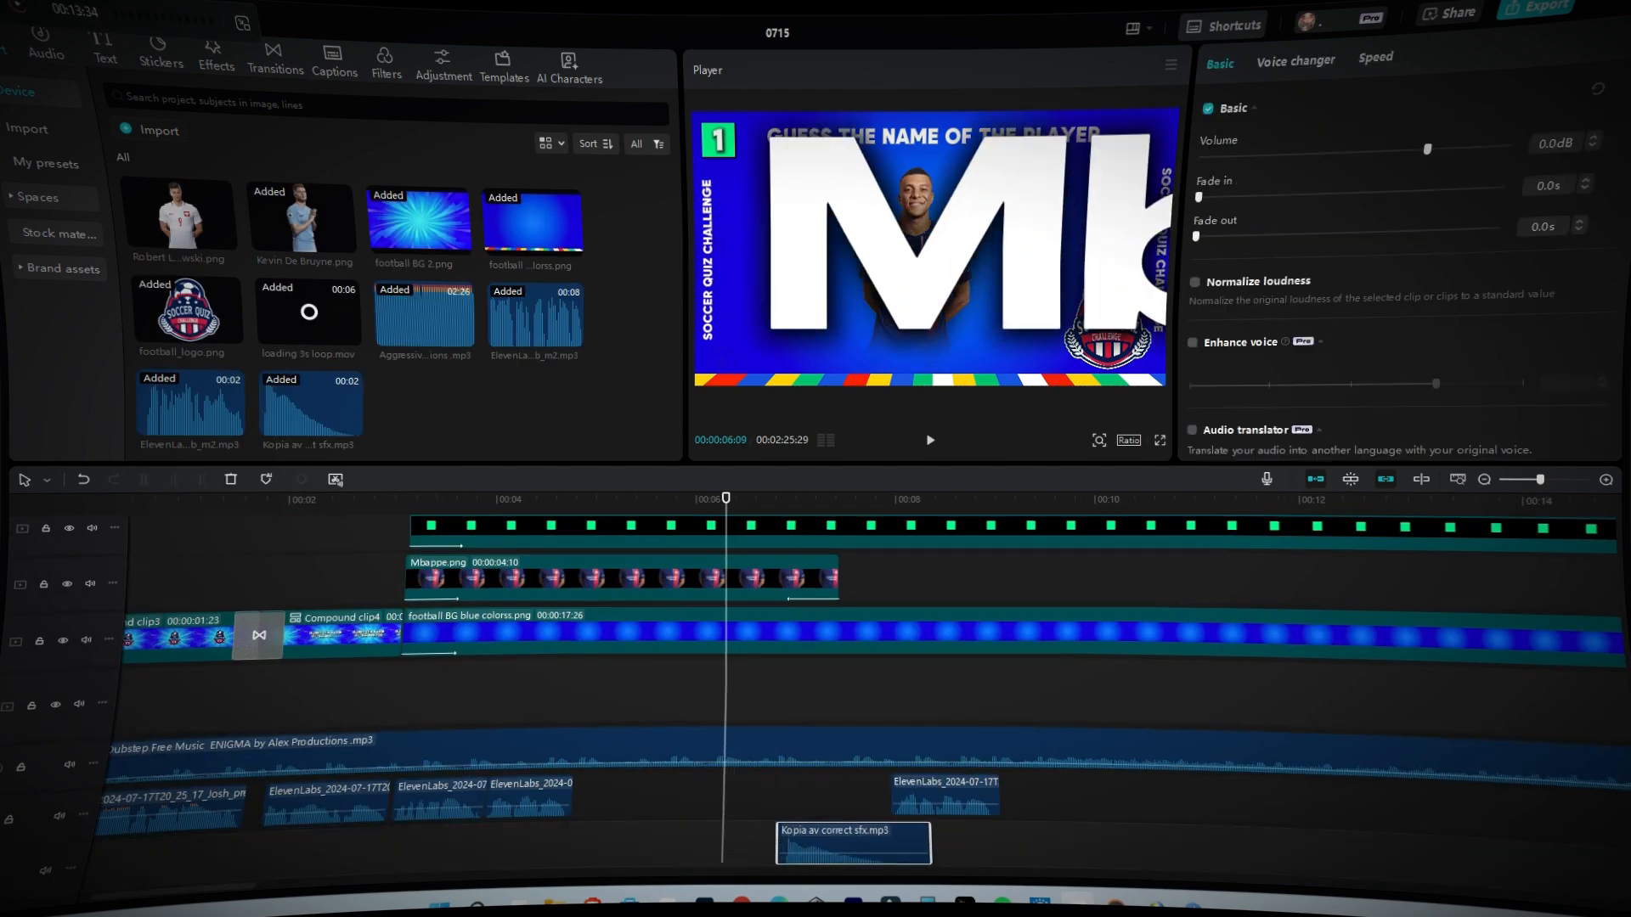
{"action": "key", "text": "space"}
Step: Copy the loading 3s loop.mov clip, paste it above the Kevin De Bruyne clip near that clip's start, and preview it
{"action": "right_click", "coordinate": [485, 693]}
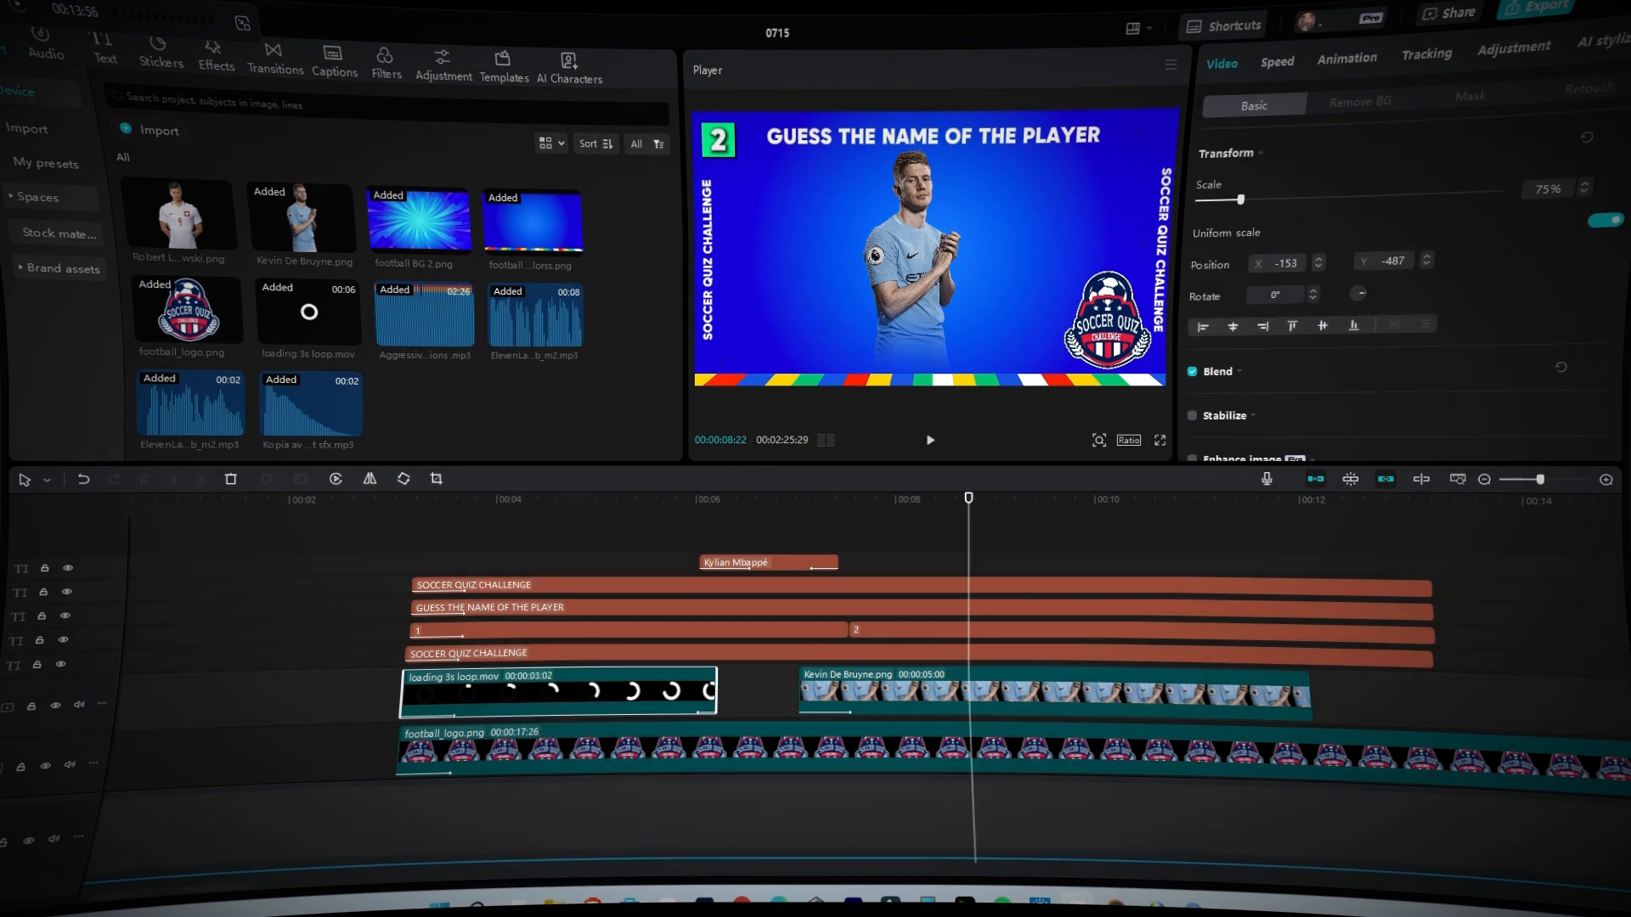
{"action": "right_click", "coordinate": [903, 544]}
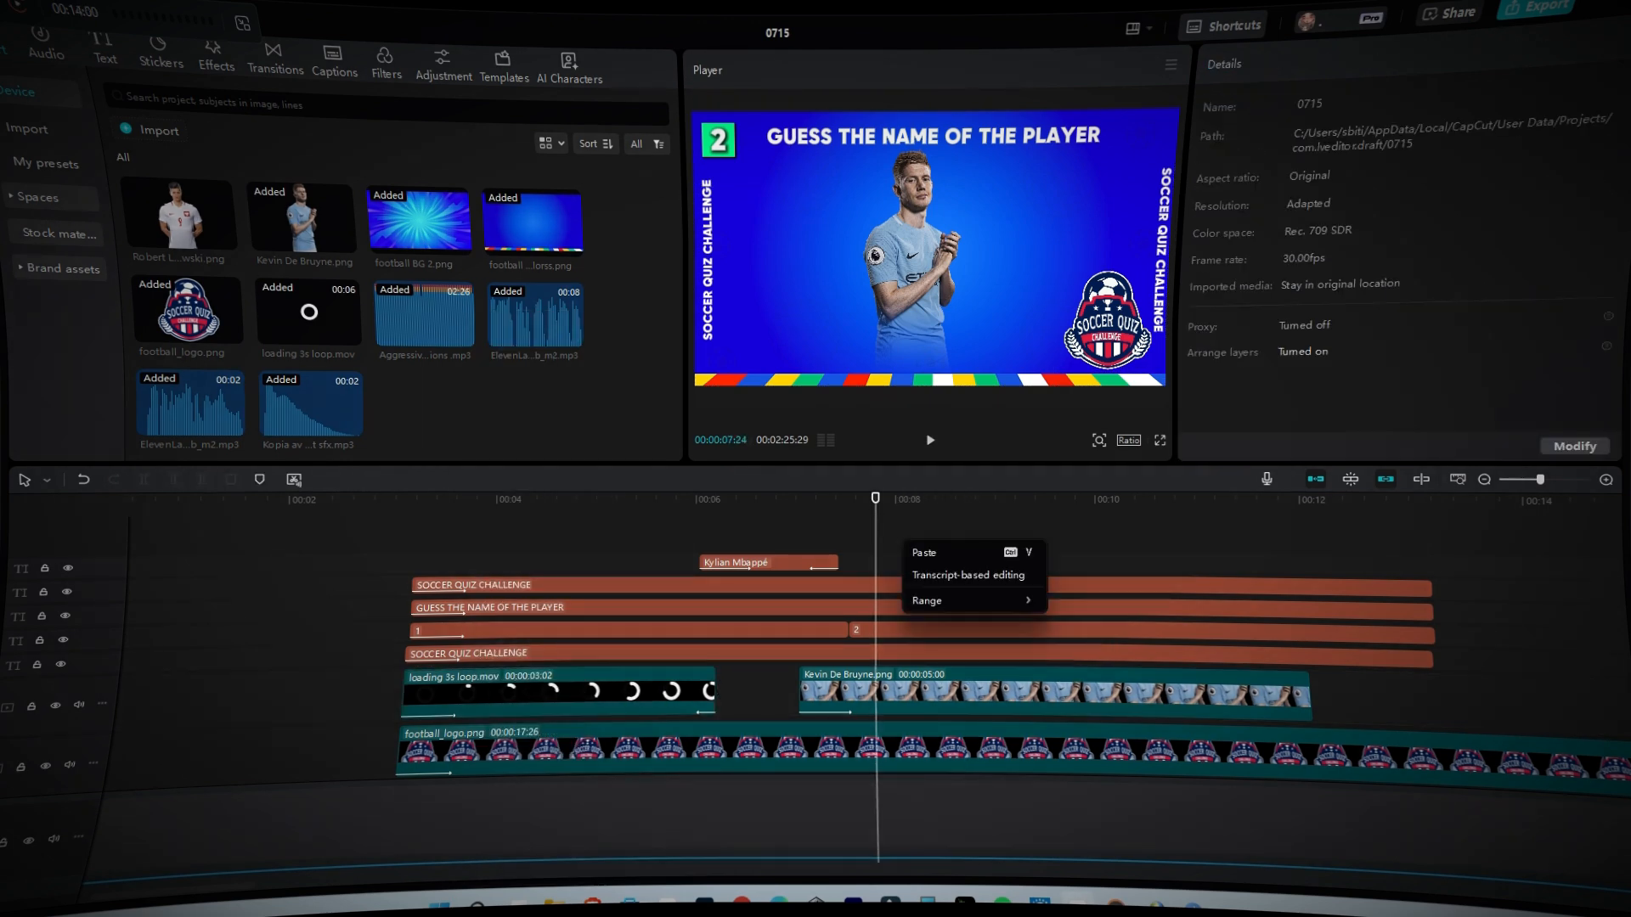
{"action": "left_click", "coordinate": [924, 553]}
{"action": "left_click_drag", "start_coordinate": [1020, 692], "coordinate": [965, 693]}
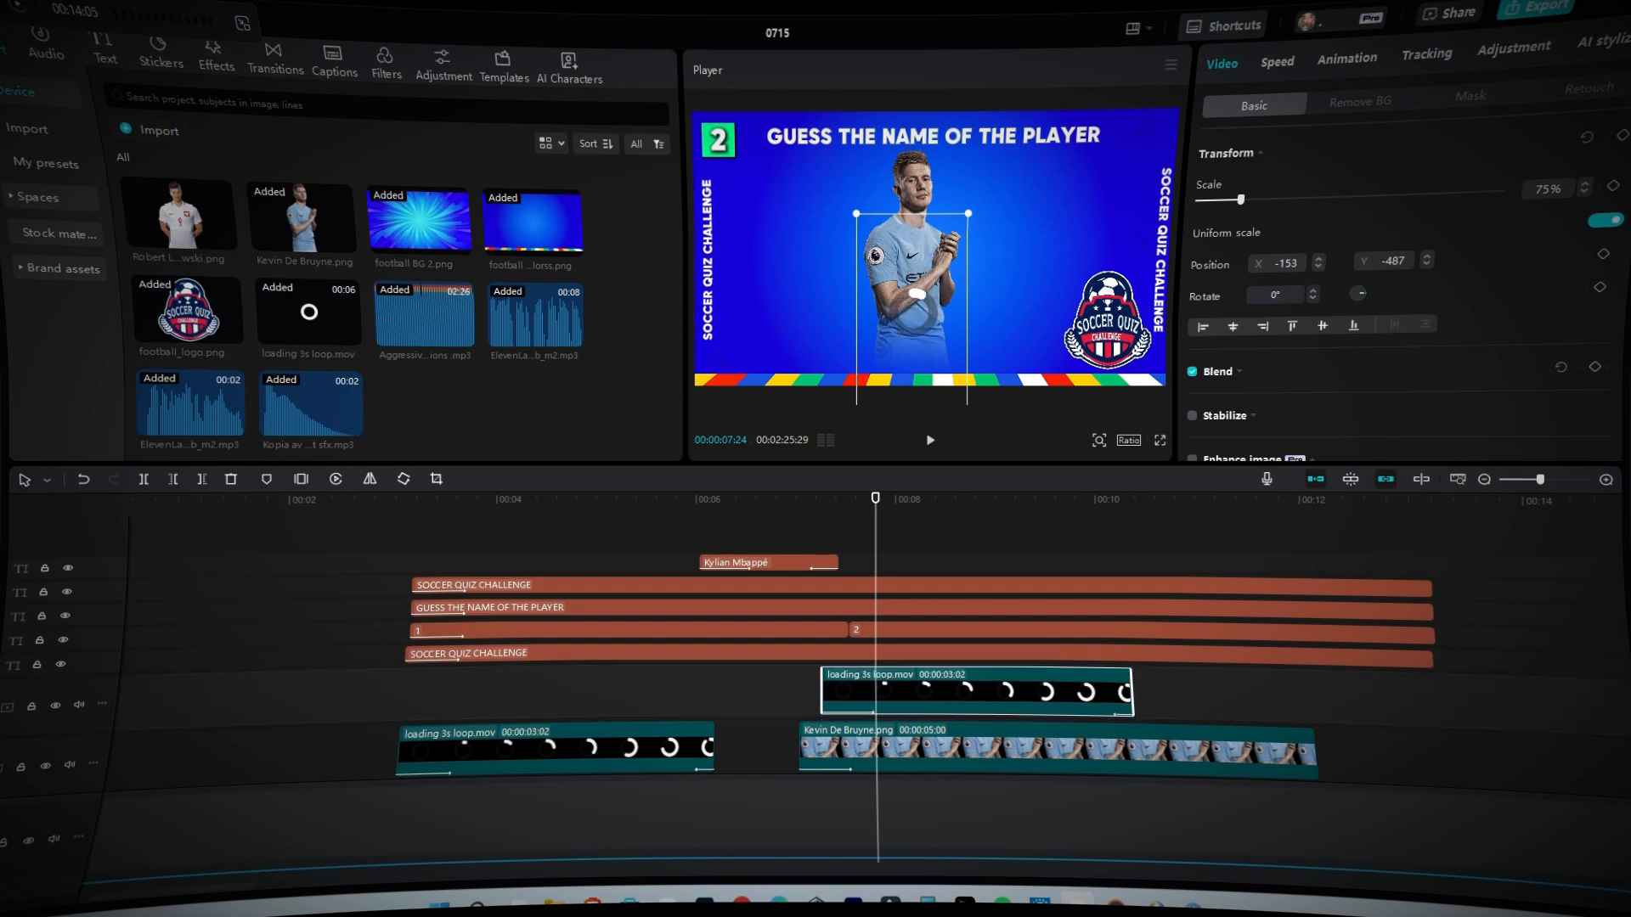
{"action": "key", "text": "space"}
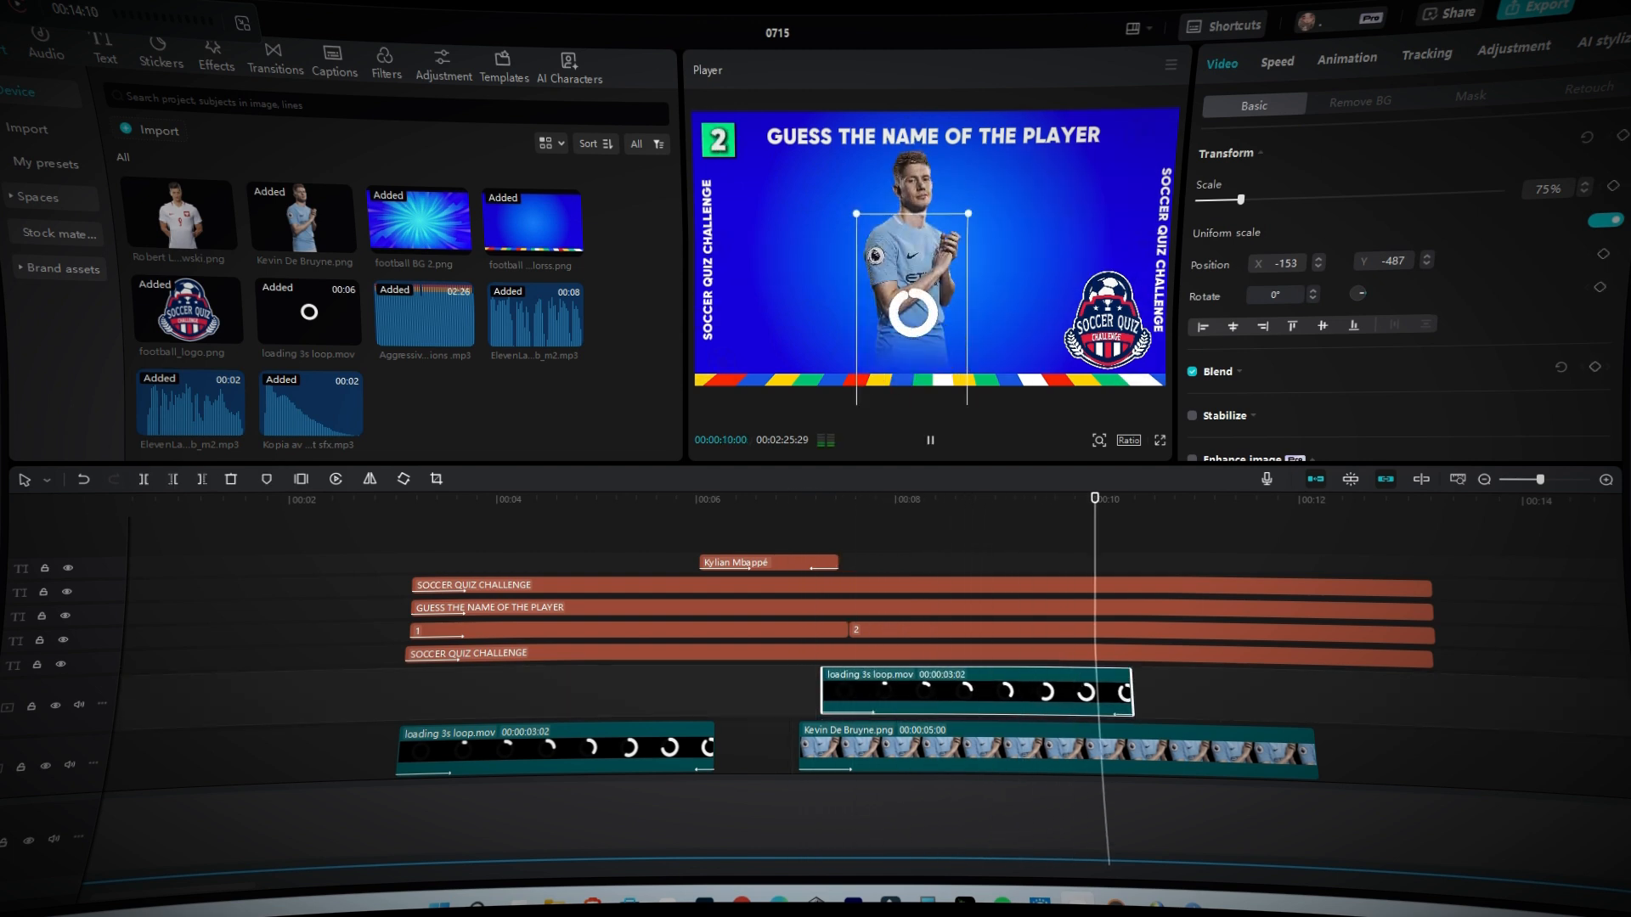
Step: Copy the "Kylian Mbappé" name text, paste it at 00:00:10:07, and change the copy to "Kevin De Bruyne"
{"action": "right_click", "coordinate": [807, 562]}
{"action": "key", "text": "Escape"}
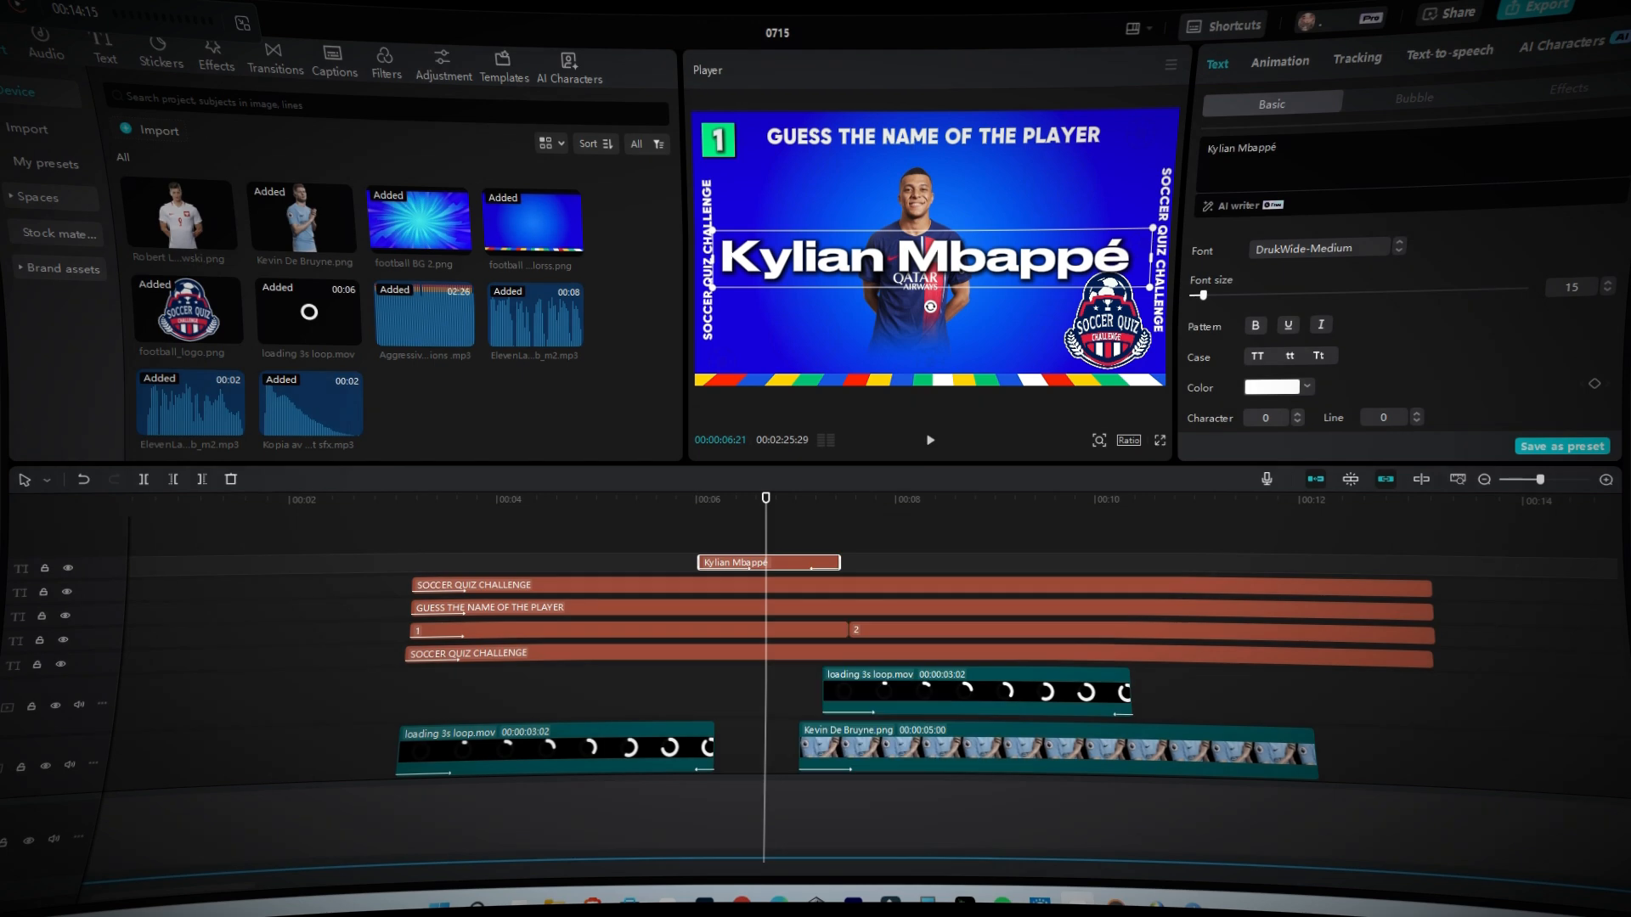
{"action": "right_click", "coordinate": [1125, 552]}
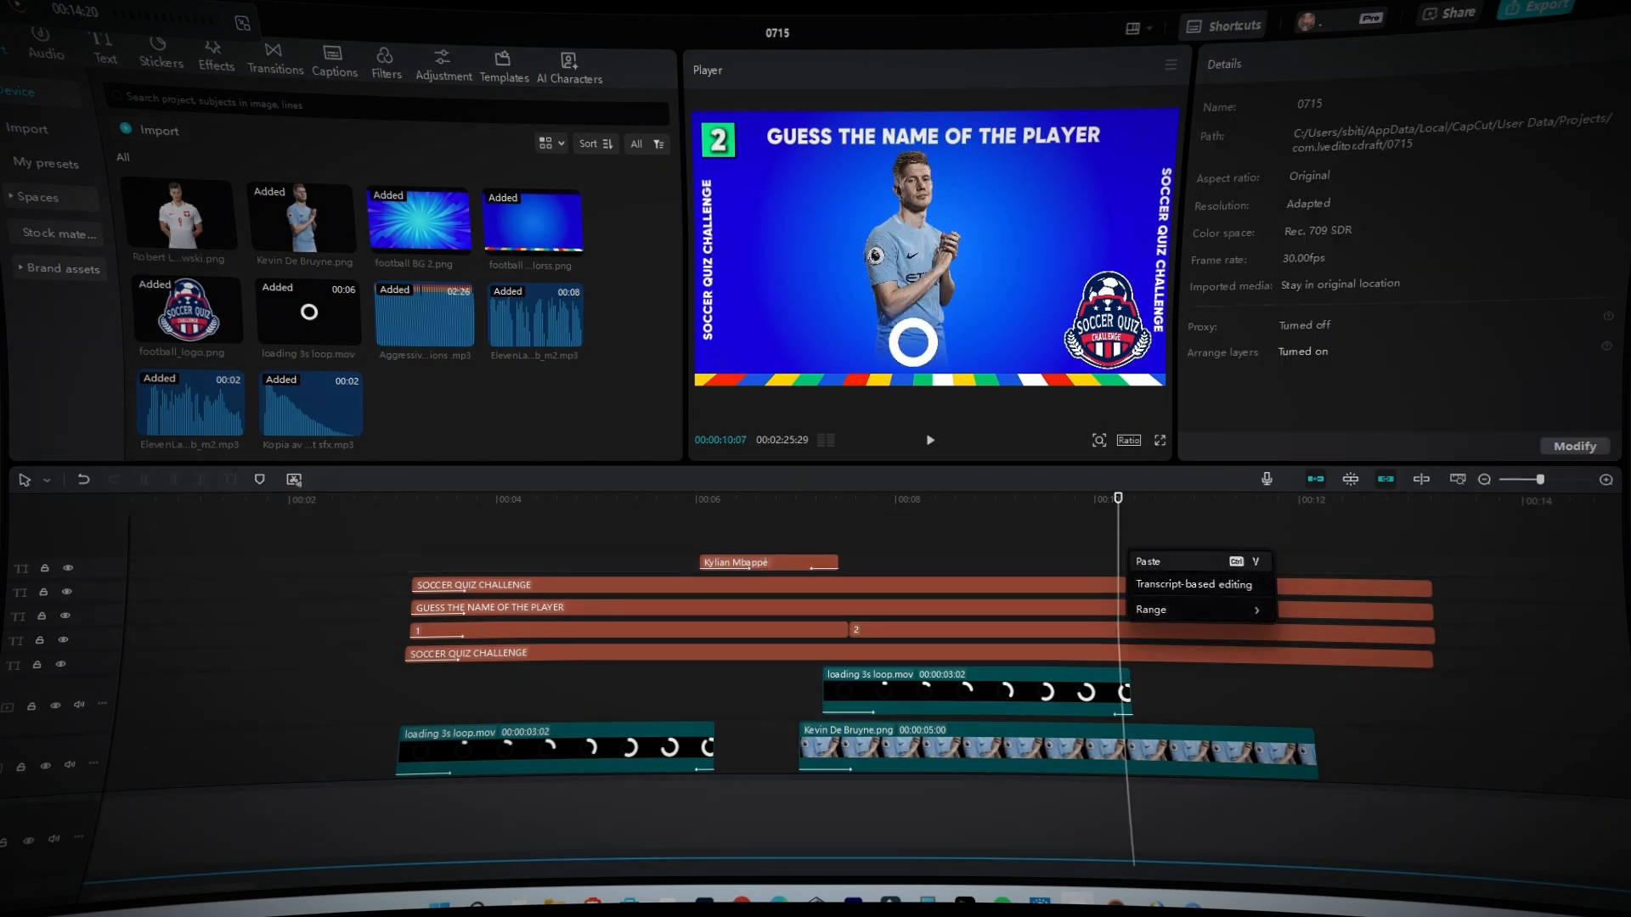
{"action": "left_click", "coordinate": [1143, 560]}
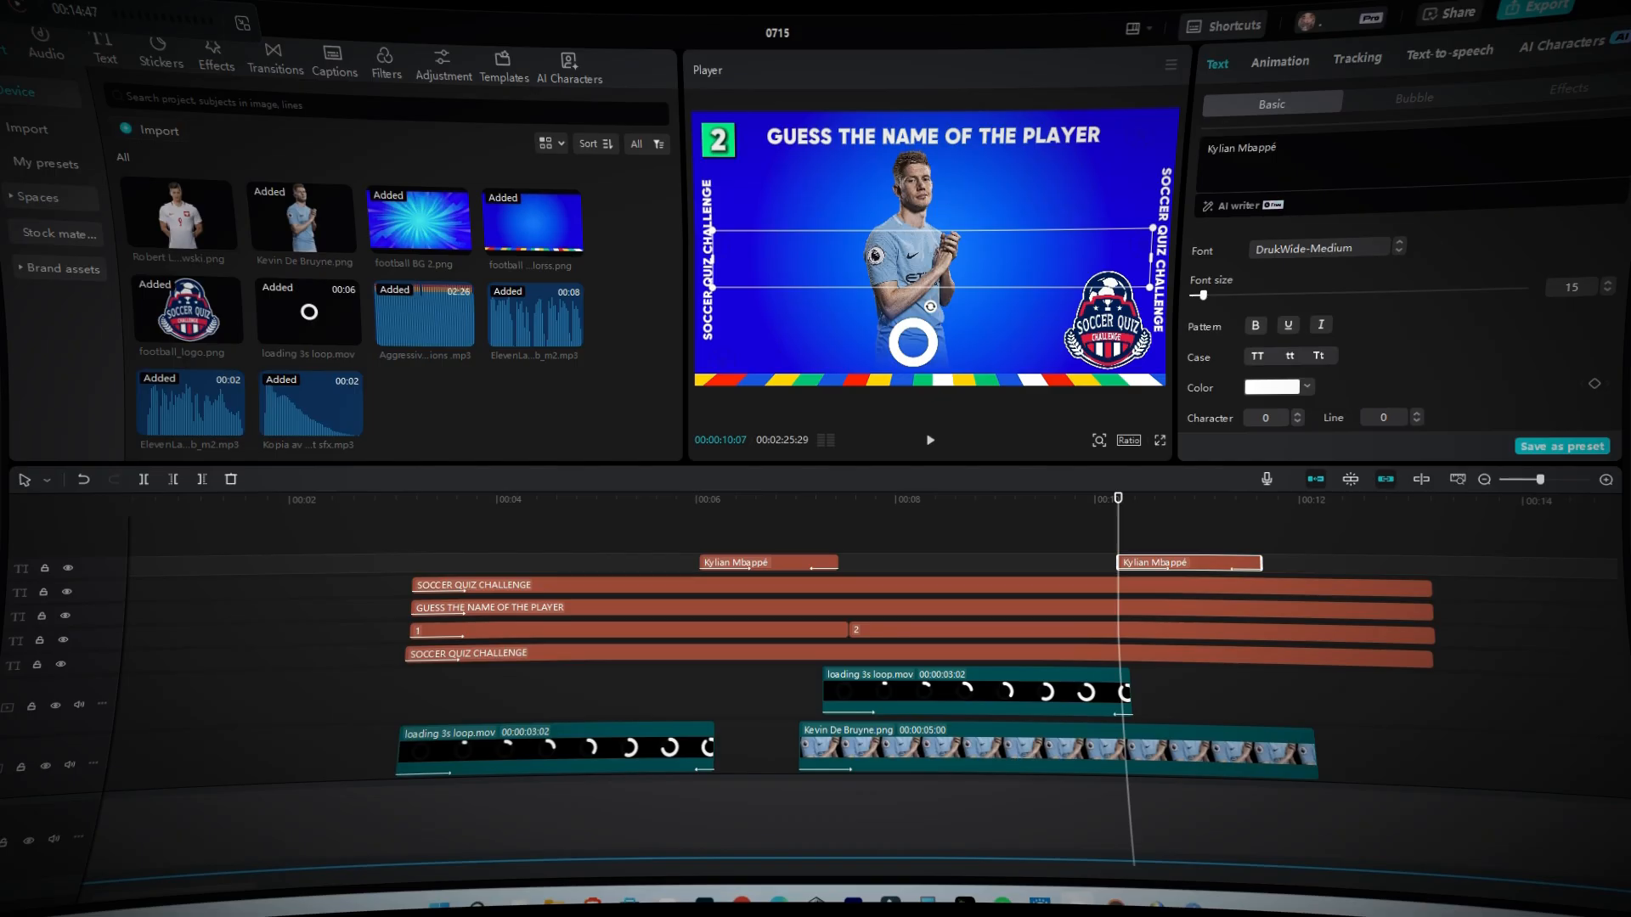
{"action": "key", "text": "ctrl+a"}
{"action": "type", "text": "Kevin De Bruyne"}
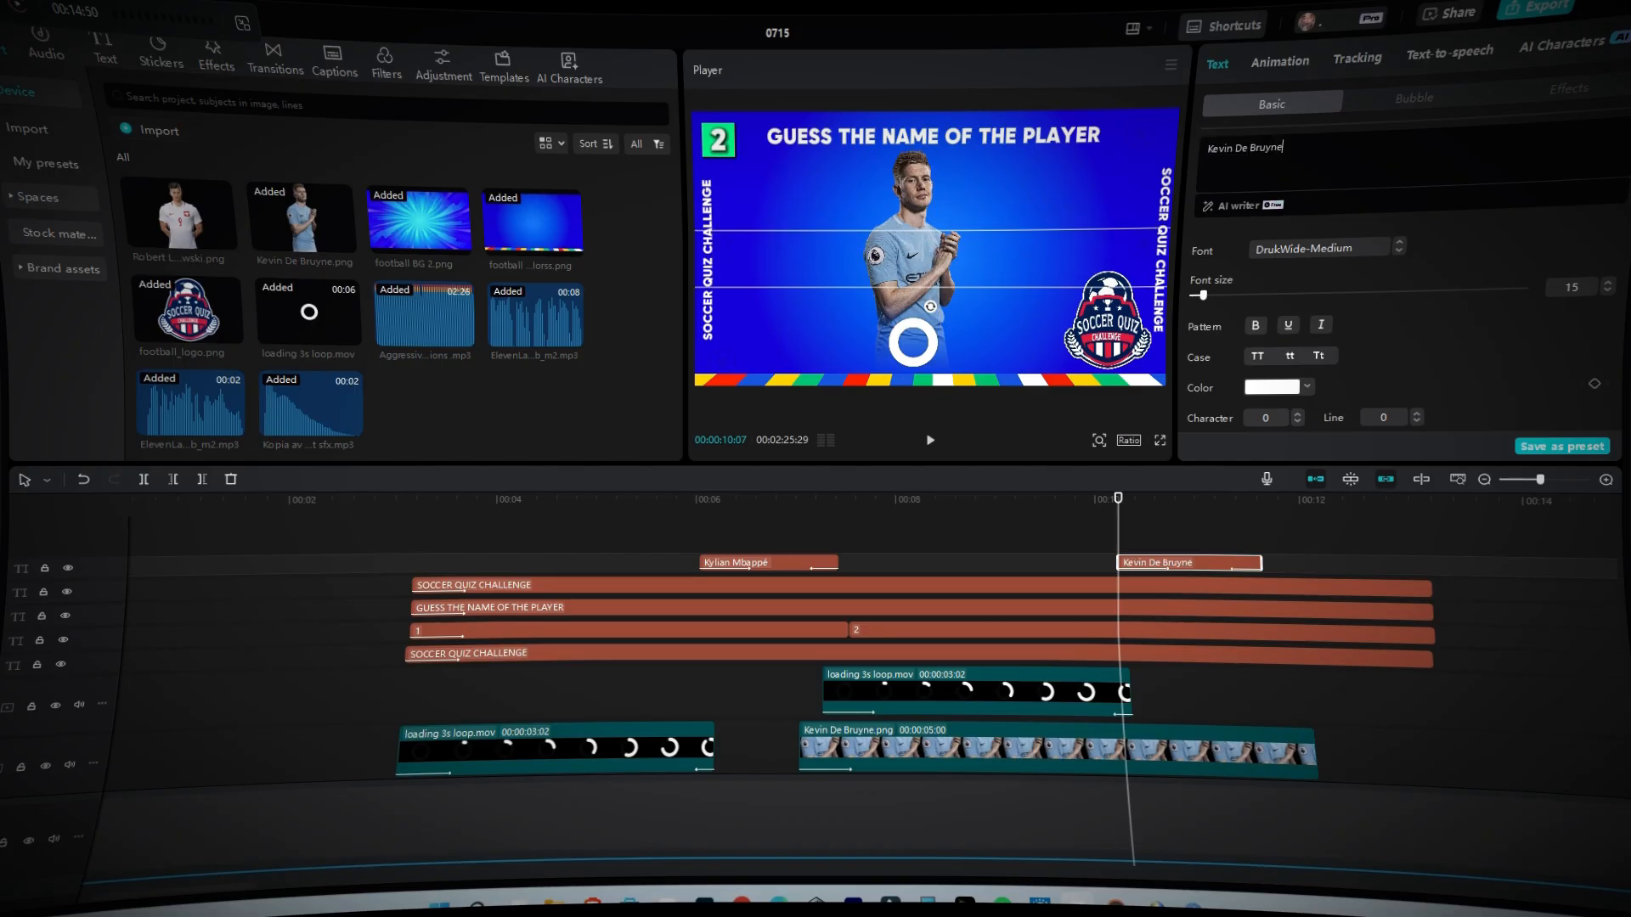
Step: Shrink and centre the "Kevin De Bruyne" name text, and place a copy of Kopia av correct sfx.mp3 under its reveal
{"action": "key", "text": "space"}
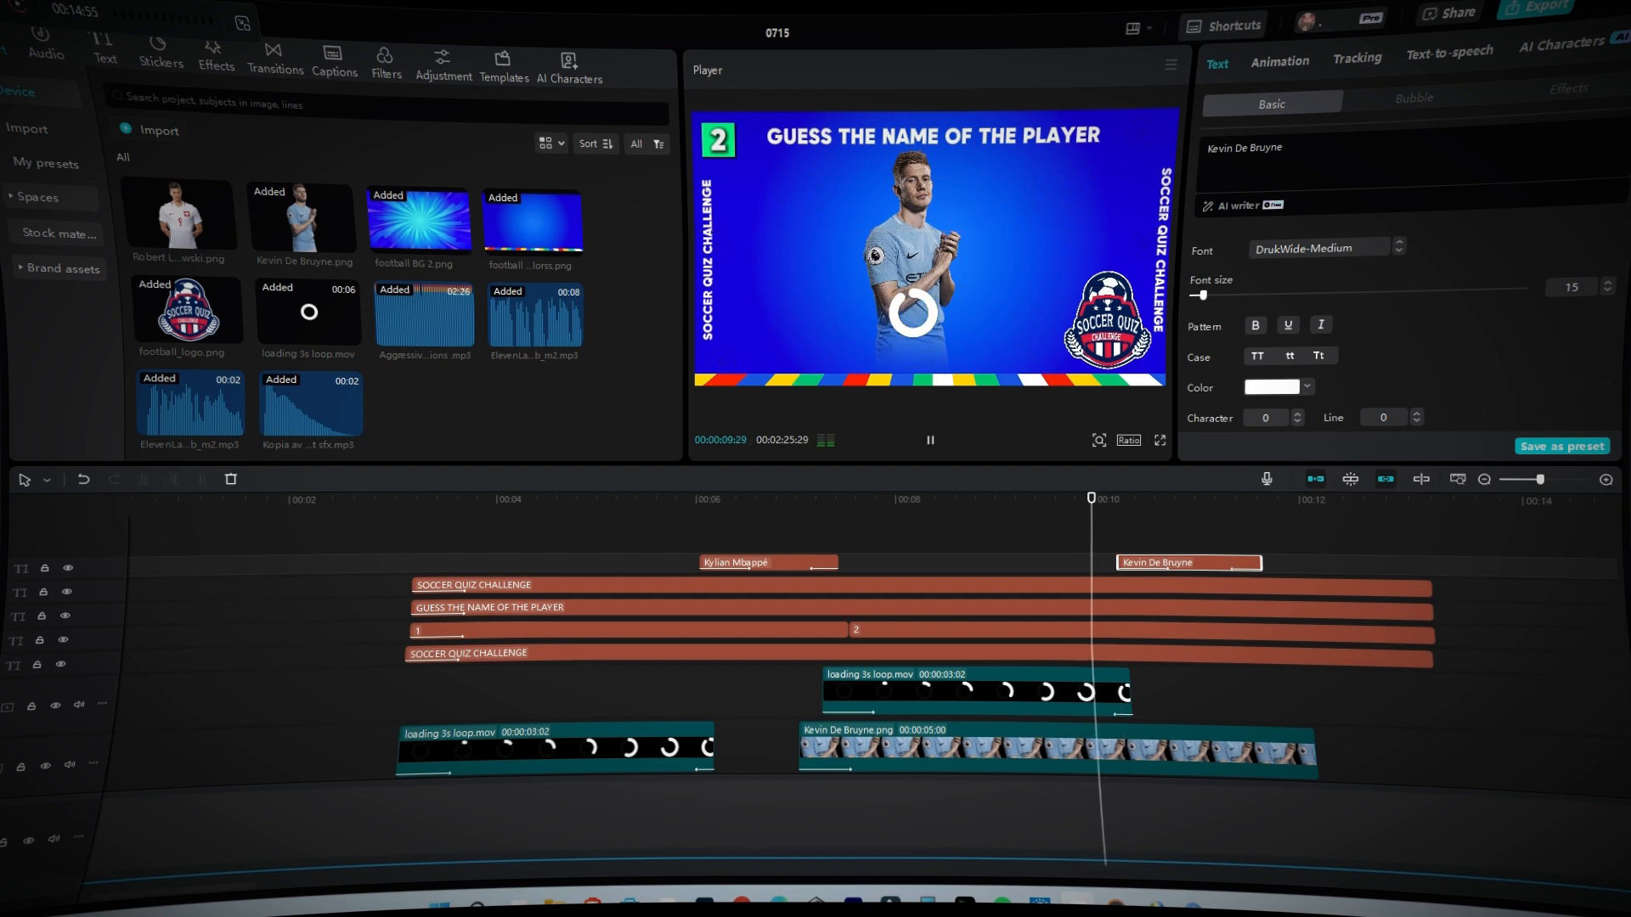
{"action": "left_click_drag", "start_coordinate": [930, 259], "coordinate": [899, 259]}
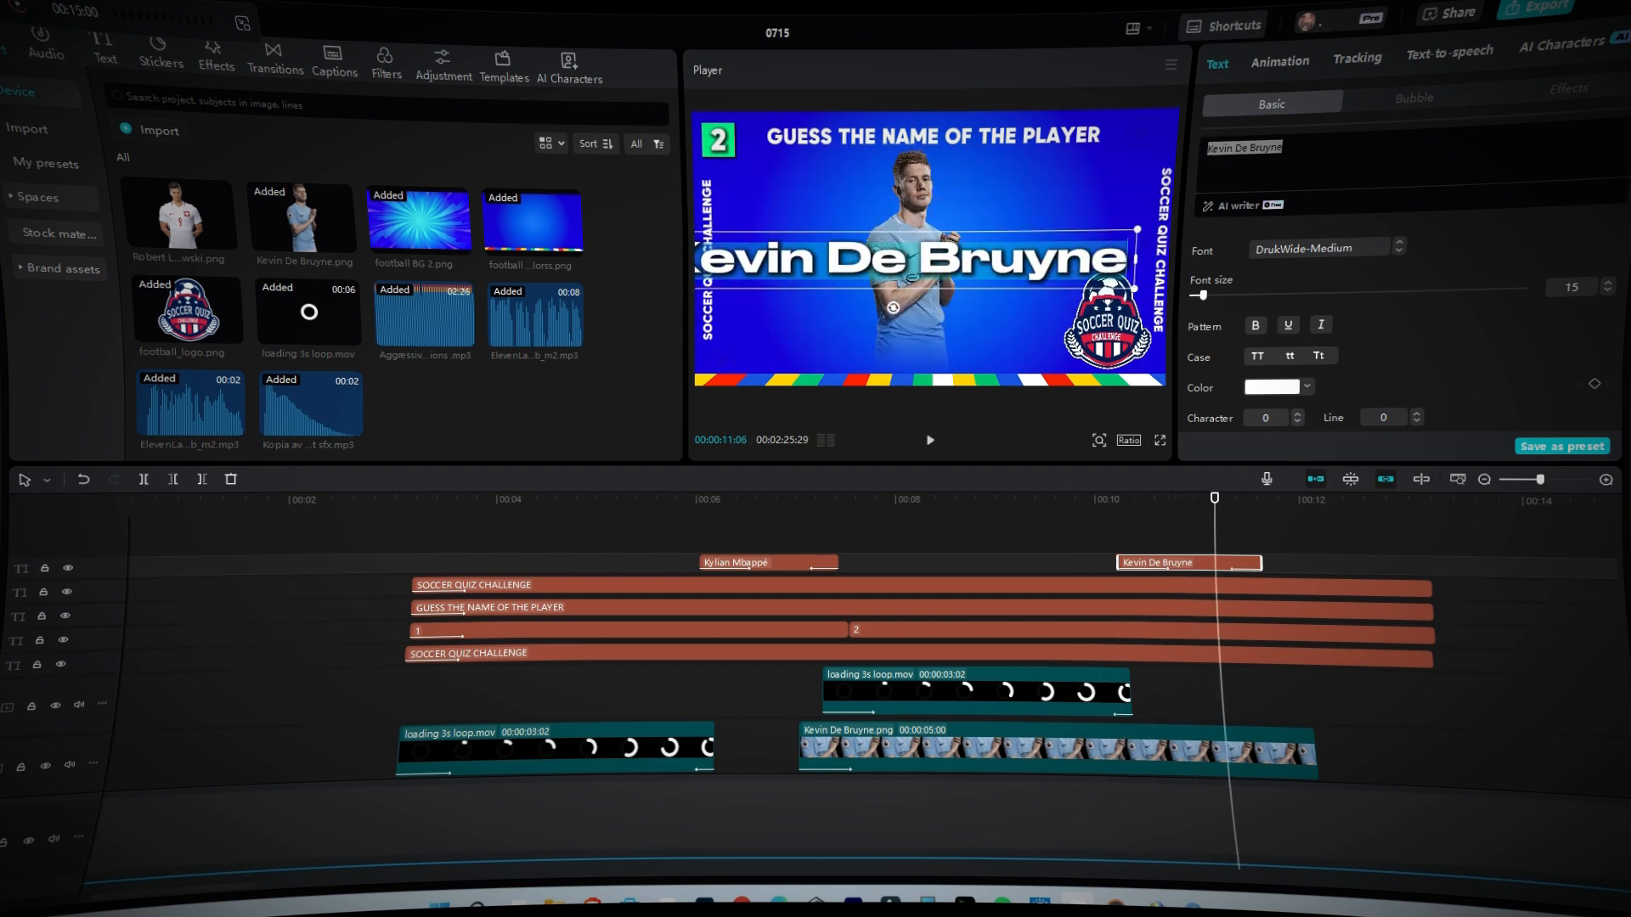
{"action": "left_click_drag", "start_coordinate": [1141, 286], "coordinate": [1099, 282]}
{"action": "left_click_drag", "start_coordinate": [899, 258], "coordinate": [932, 253]}
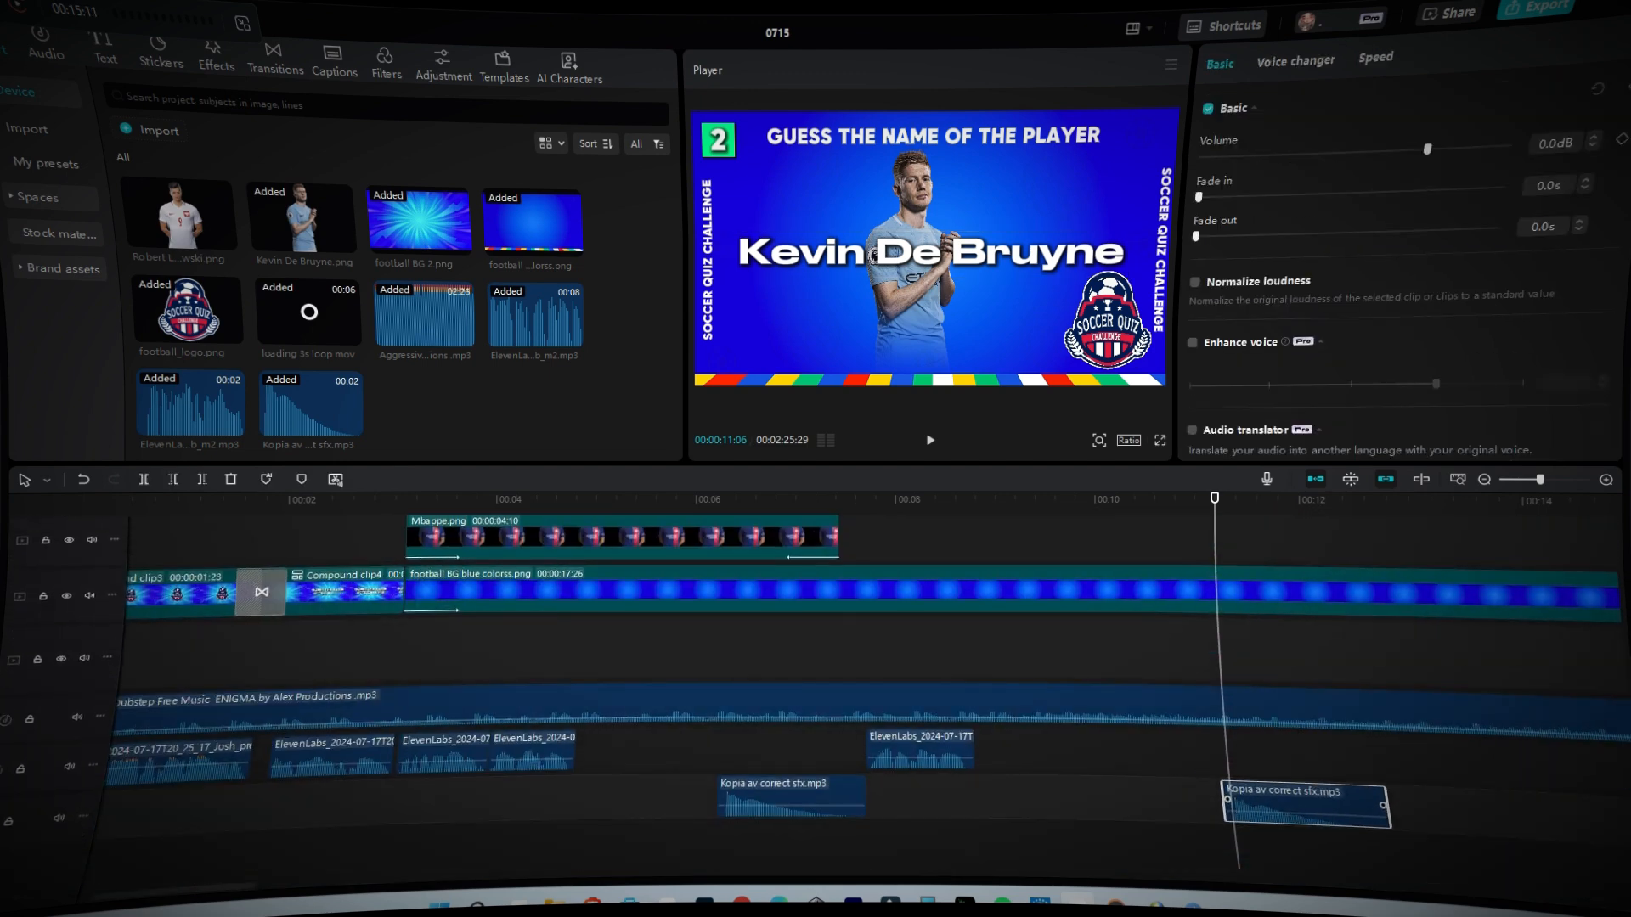
{"action": "mouse_move", "coordinate": [1214, 498]}
{"action": "left_mouse_down"}
{"action": "mouse_move", "coordinate": [1142, 499]}
{"action": "mouse_move", "coordinate": [1228, 498]}
{"action": "left_mouse_up"}
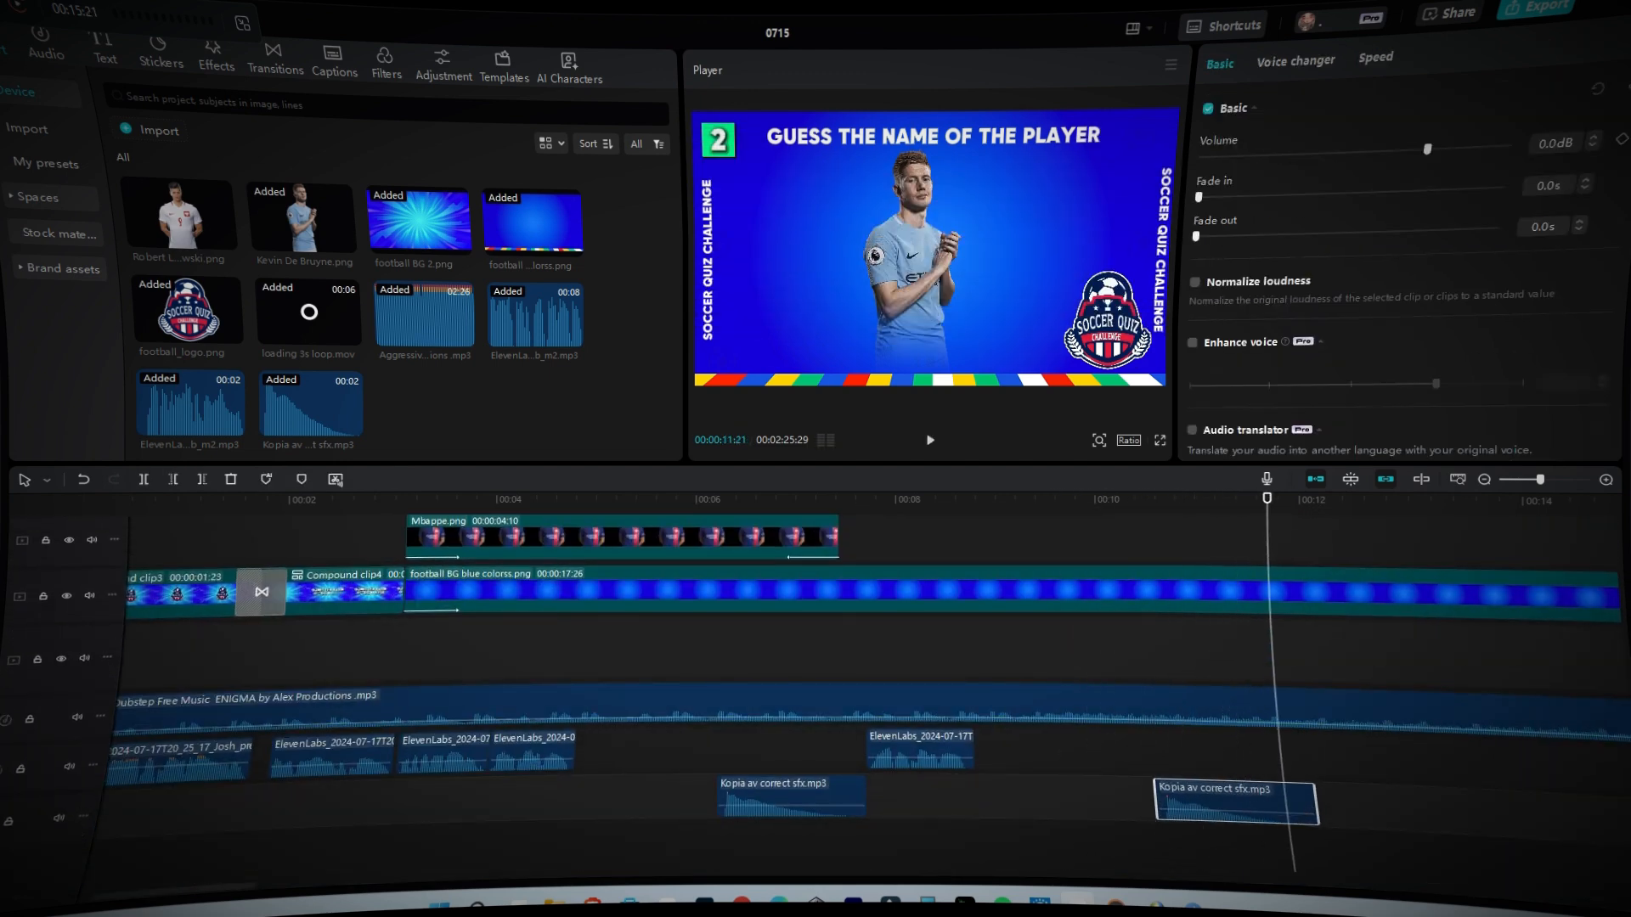
Step: Add a 0.5 s Slide Down exit animation to the Kevin De Bruyne.png clip
{"action": "scroll", "coordinate": [850, 645], "scroll_direction": "up", "scroll_amount": 5}
{"action": "left_click", "coordinate": [1053, 628]}
{"action": "left_click", "coordinate": [1289, 62]}
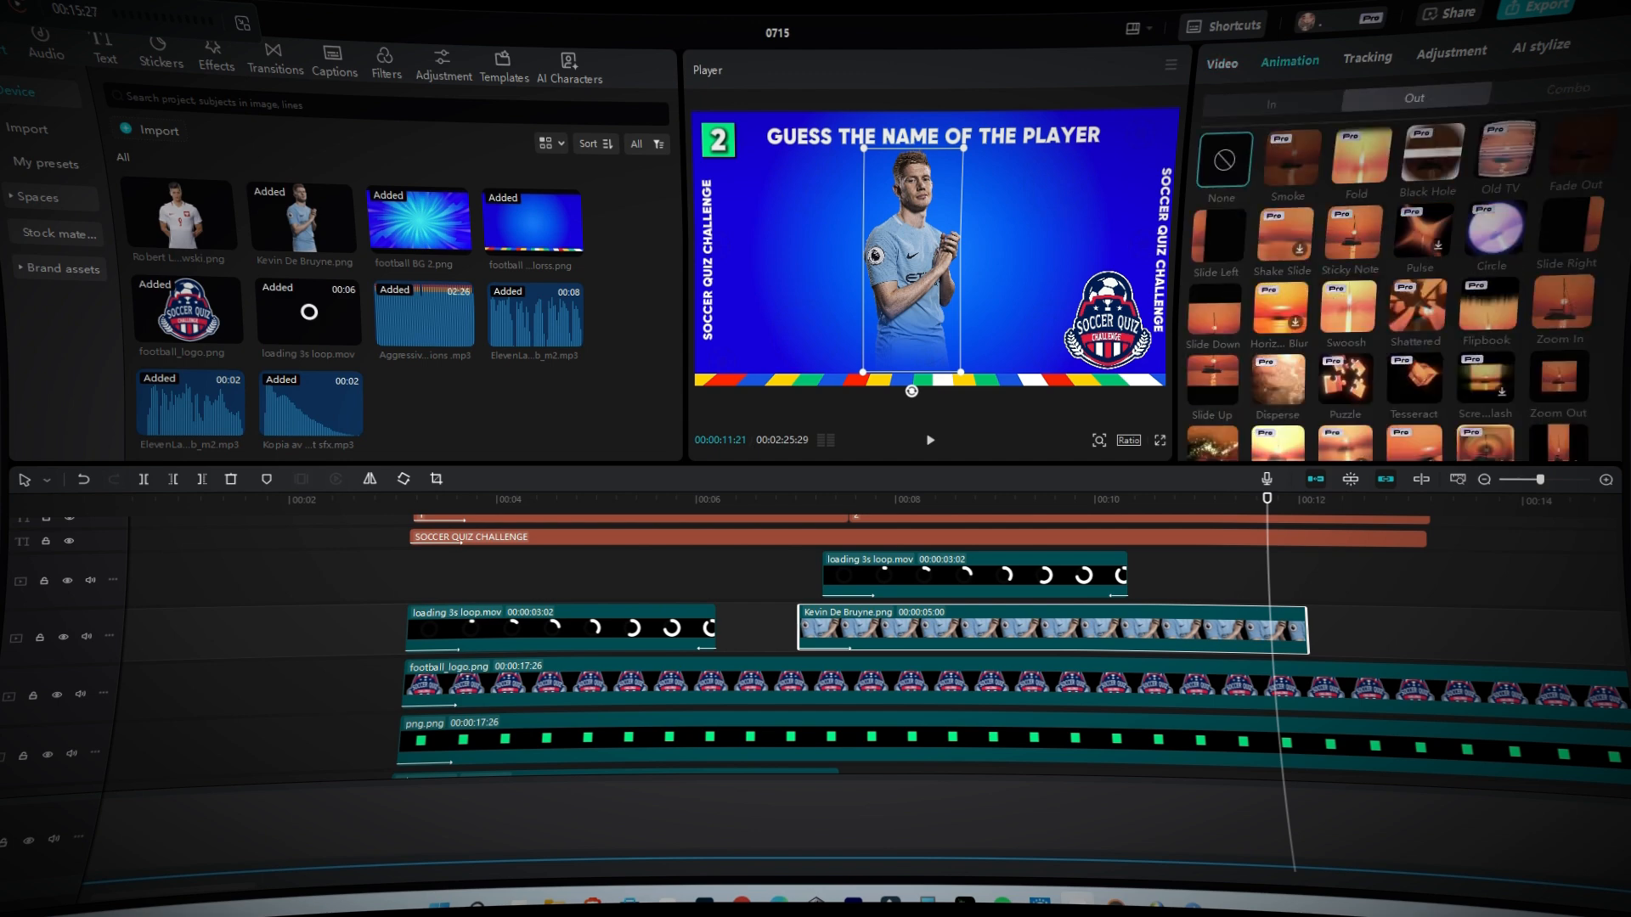
{"action": "left_click", "coordinate": [1214, 310]}
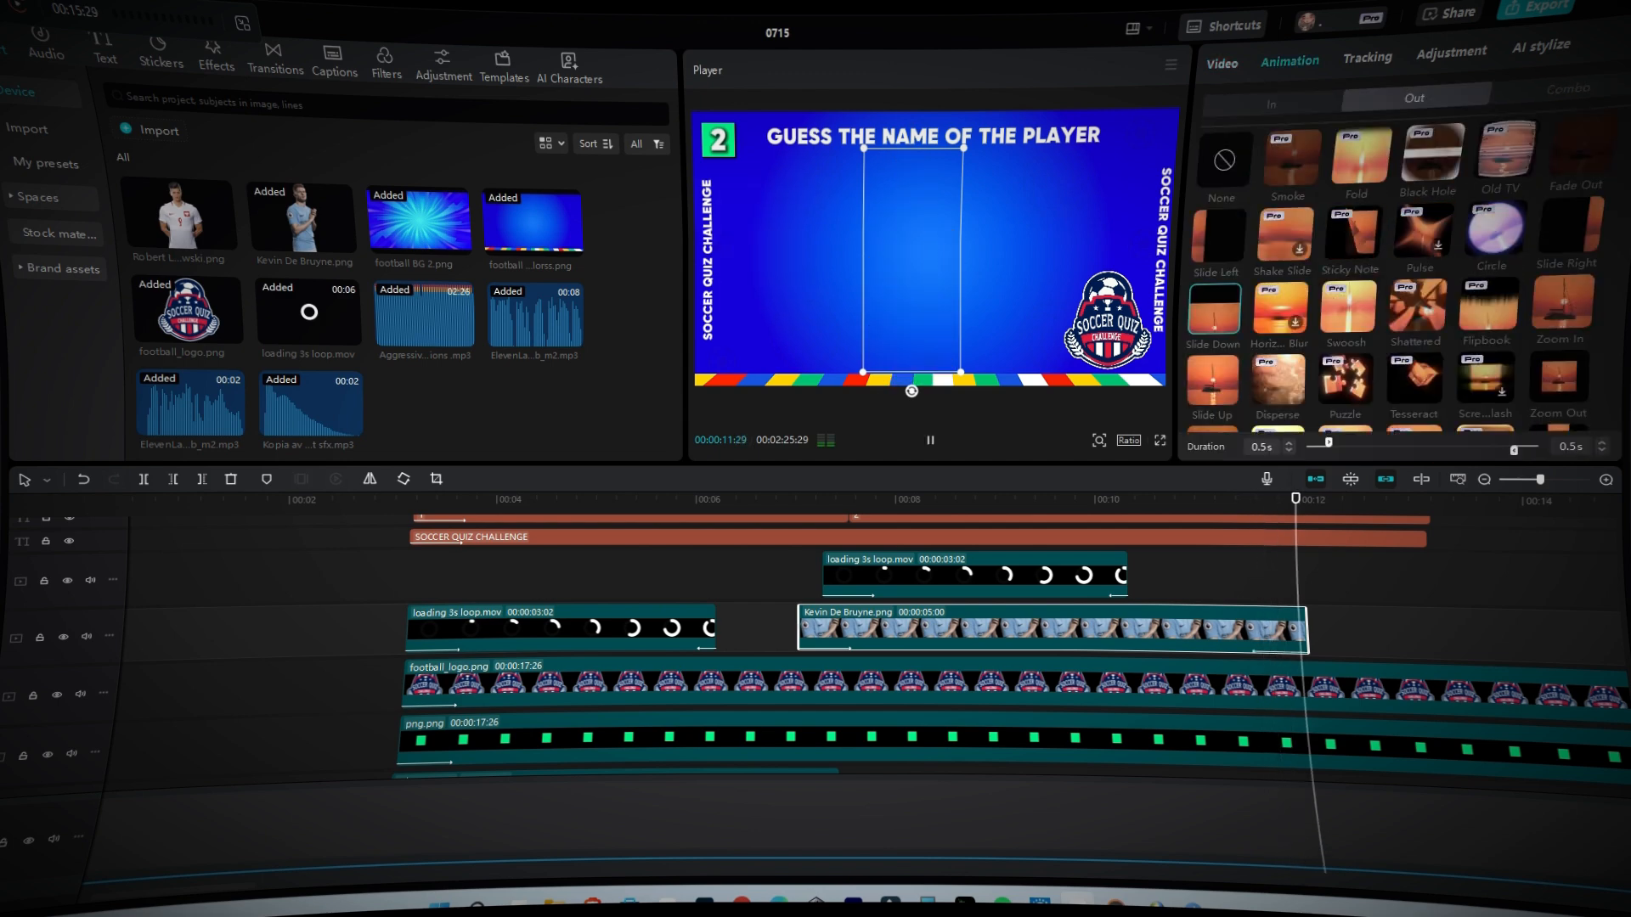
Step: Add Robert Lewandowski.png on the track above, starting near the end of the Kevin De Bruyne clip, and scale it to fit below the title
{"action": "scroll", "coordinate": [849, 646], "scroll_direction": "up", "scroll_amount": 2}
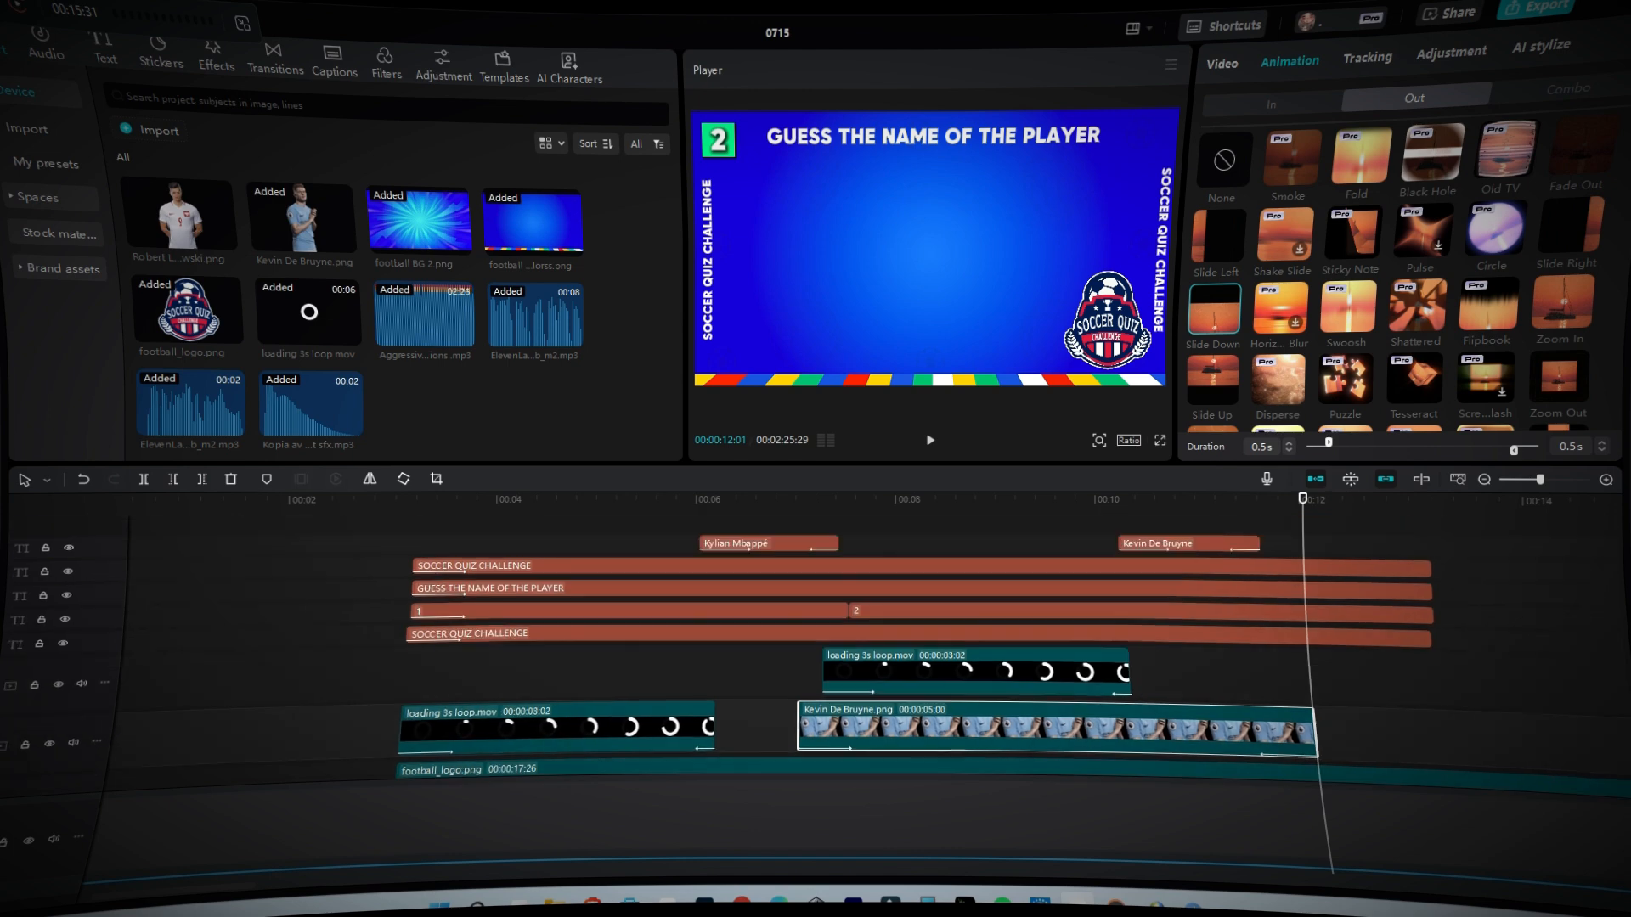
{"action": "left_click", "coordinate": [1281, 518]}
{"action": "scroll", "coordinate": [424, 225], "scroll_direction": "up", "scroll_amount": 2}
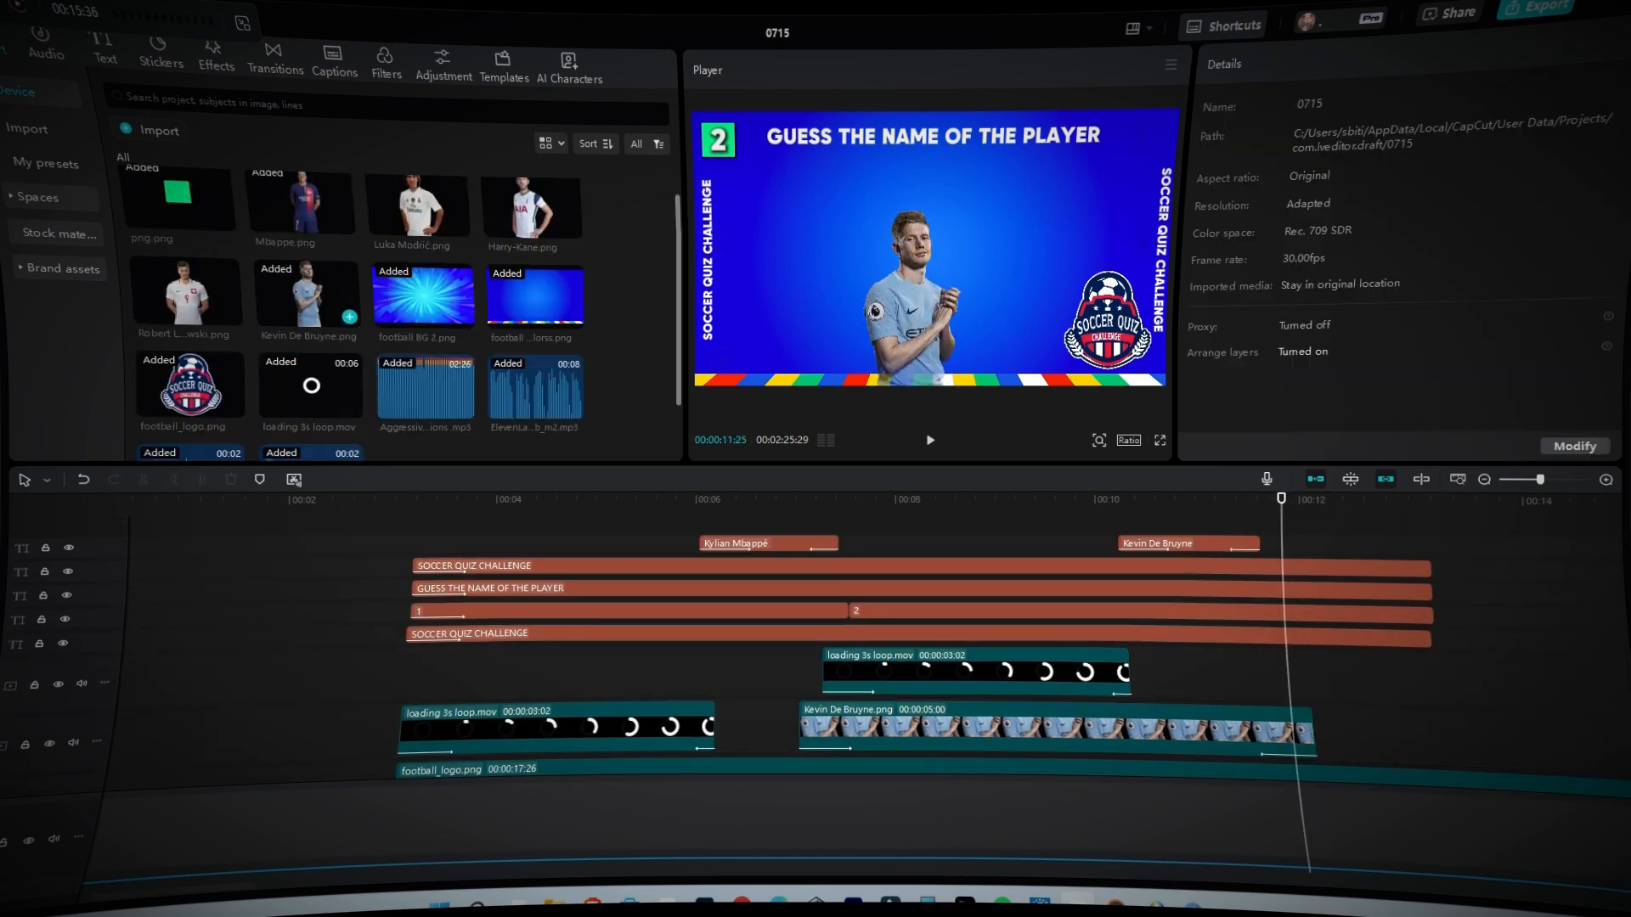
{"action": "left_click", "coordinate": [231, 332]}
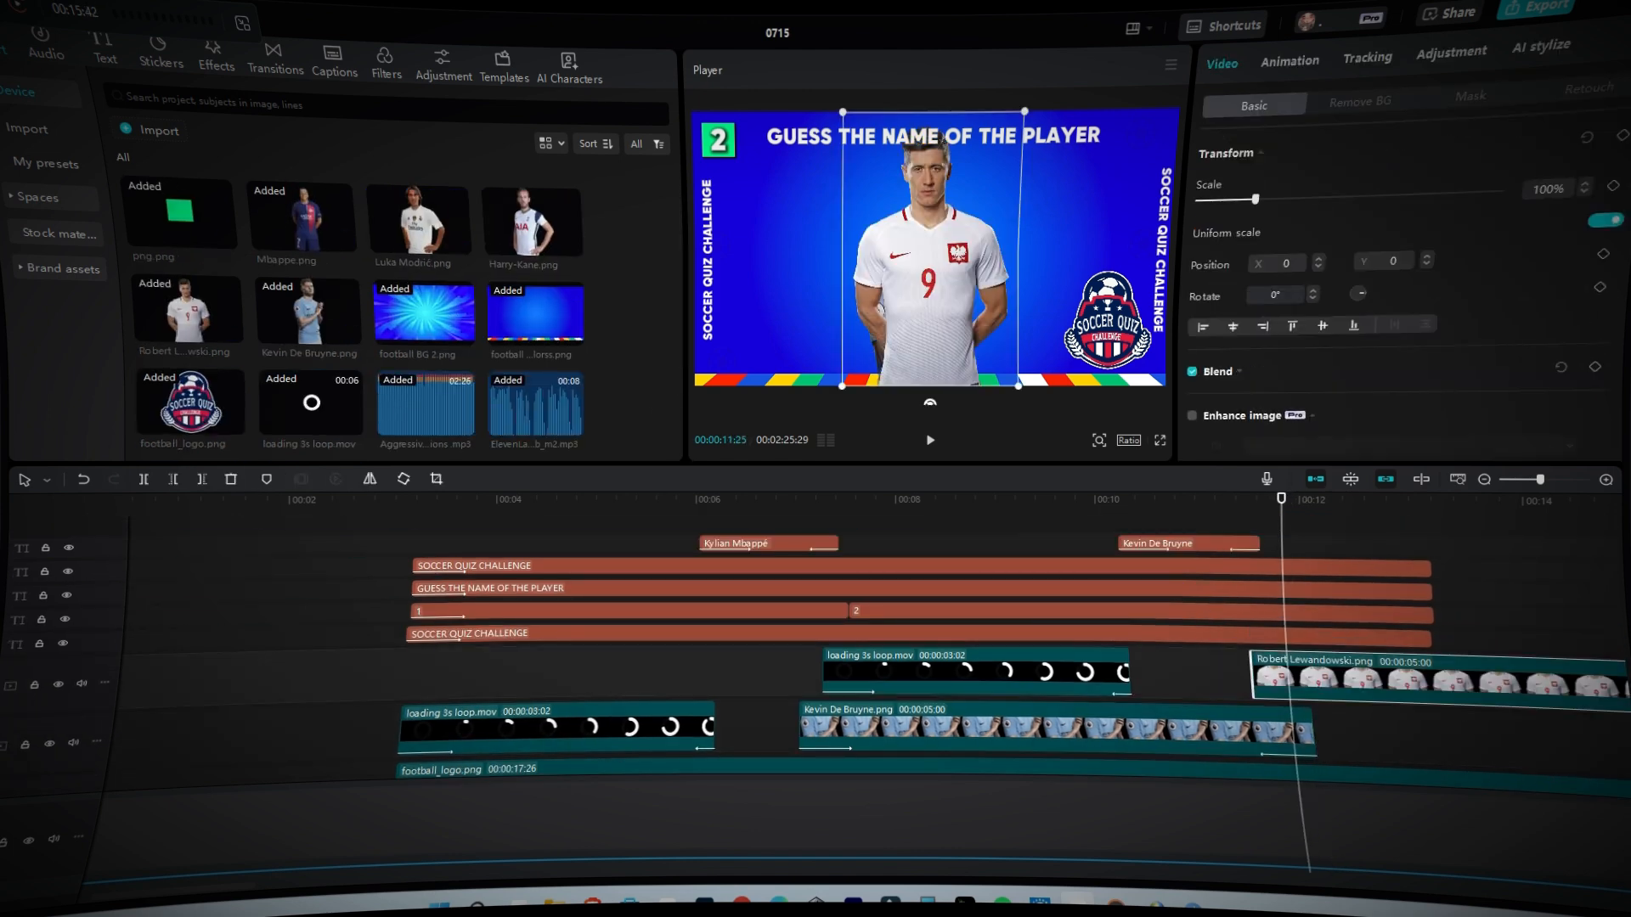
Step: Fade the lower edge of the Robert Lewandowski image with a horizontal mask and add a 0.5 s Zoom 2 entrance animation
{"action": "left_click", "coordinate": [1470, 95]}
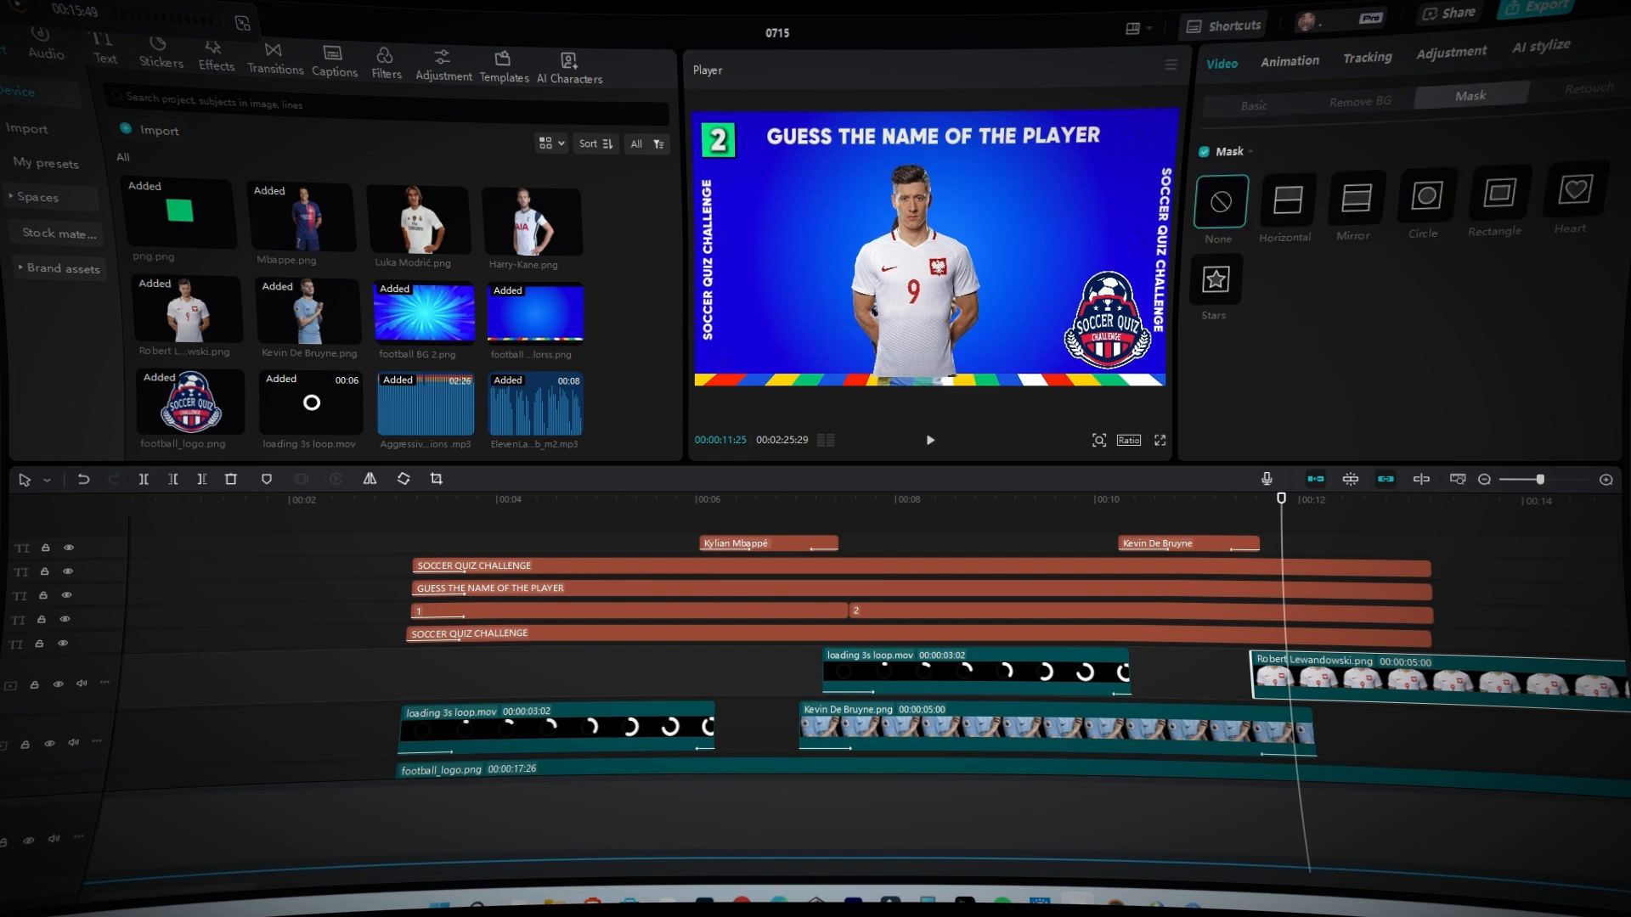
{"action": "left_click", "coordinate": [1287, 199]}
{"action": "left_click", "coordinate": [1289, 60]}
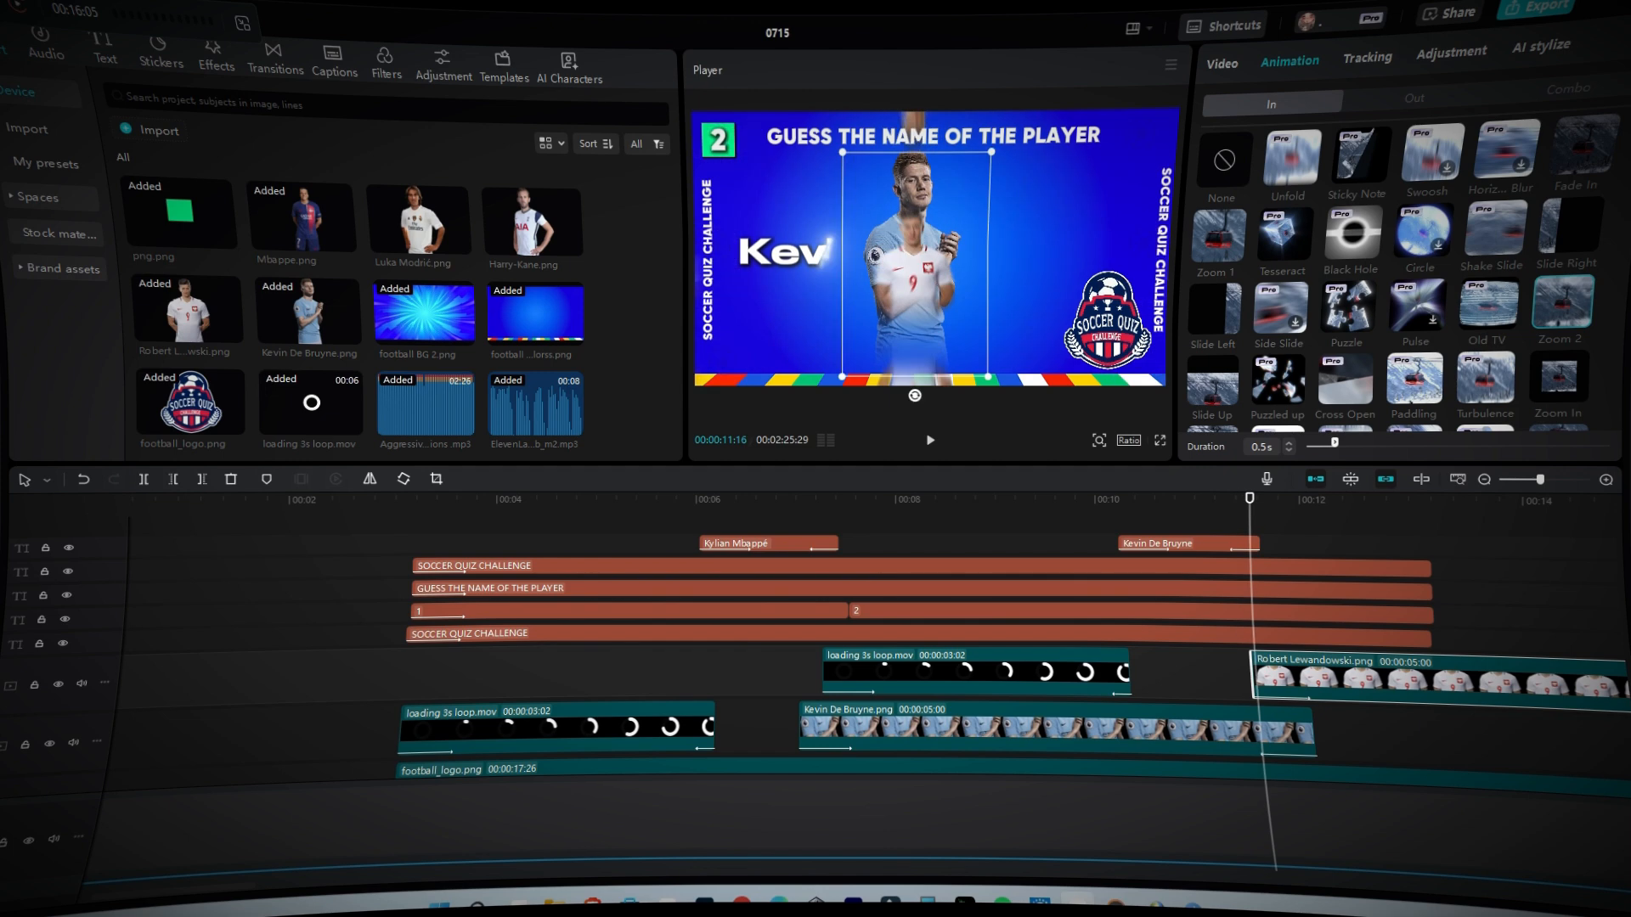
Step: Split the number text at 00:00:11:16 and change its last part to "3"
{"action": "left_click", "coordinate": [1139, 612]}
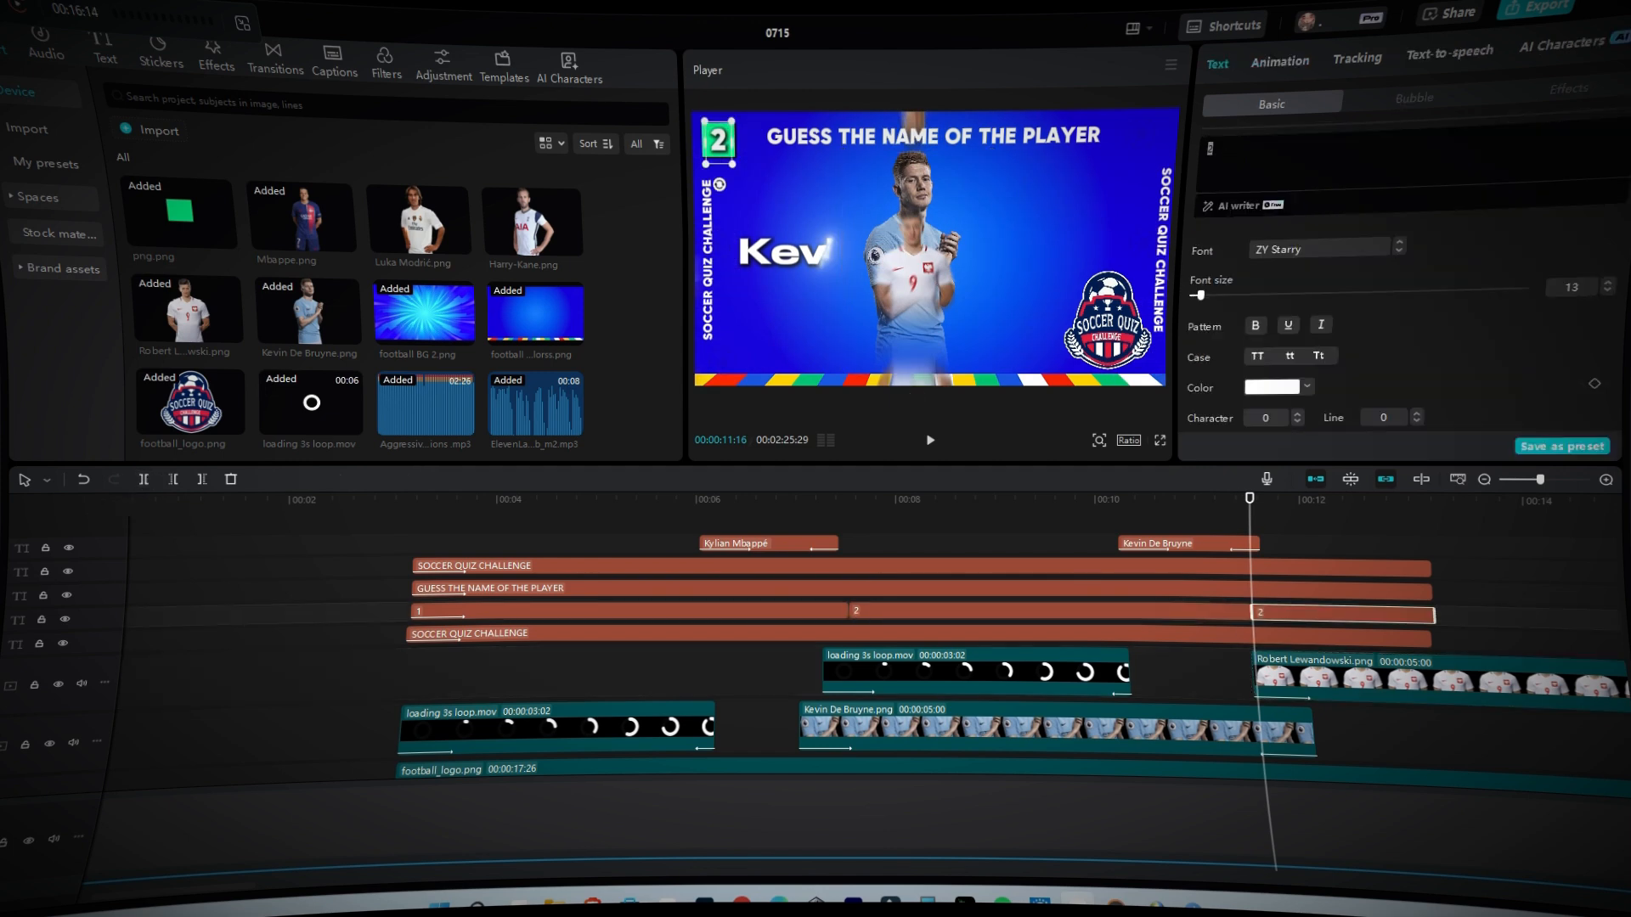
Step: Copy the second loading 3s loop.mov clip, paste it above the Robert Lewandowski clip near that clip's start, and preview it
{"action": "right_click", "coordinate": [928, 675]}
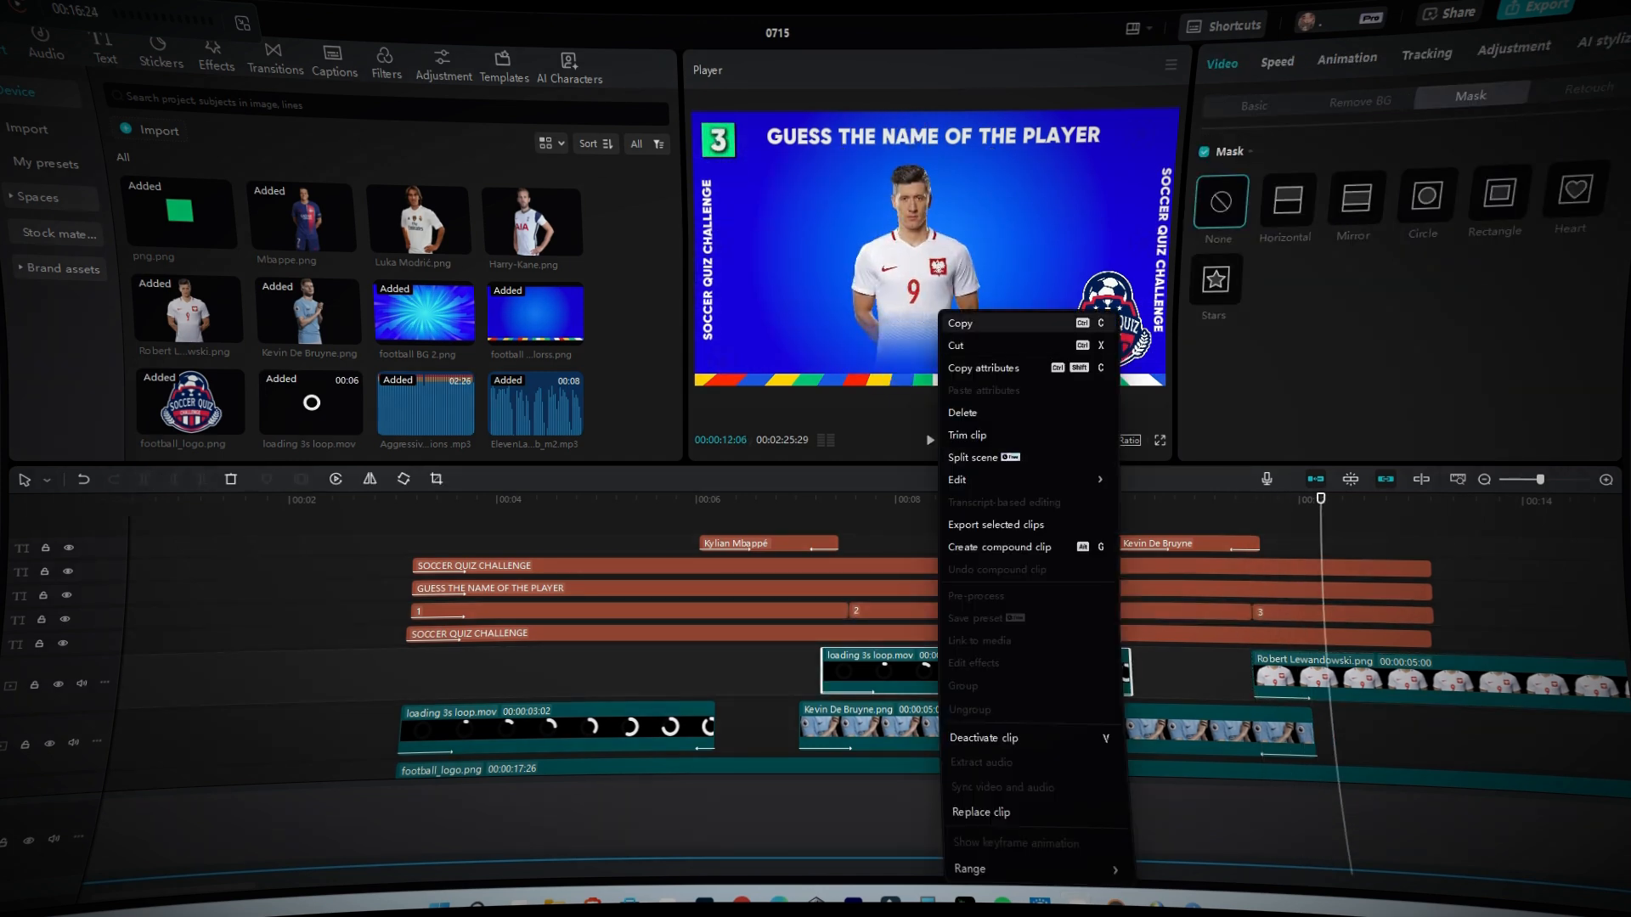
{"action": "left_click", "coordinate": [955, 320]}
{"action": "key", "text": "ctrl+v"}
{"action": "key", "text": "space"}
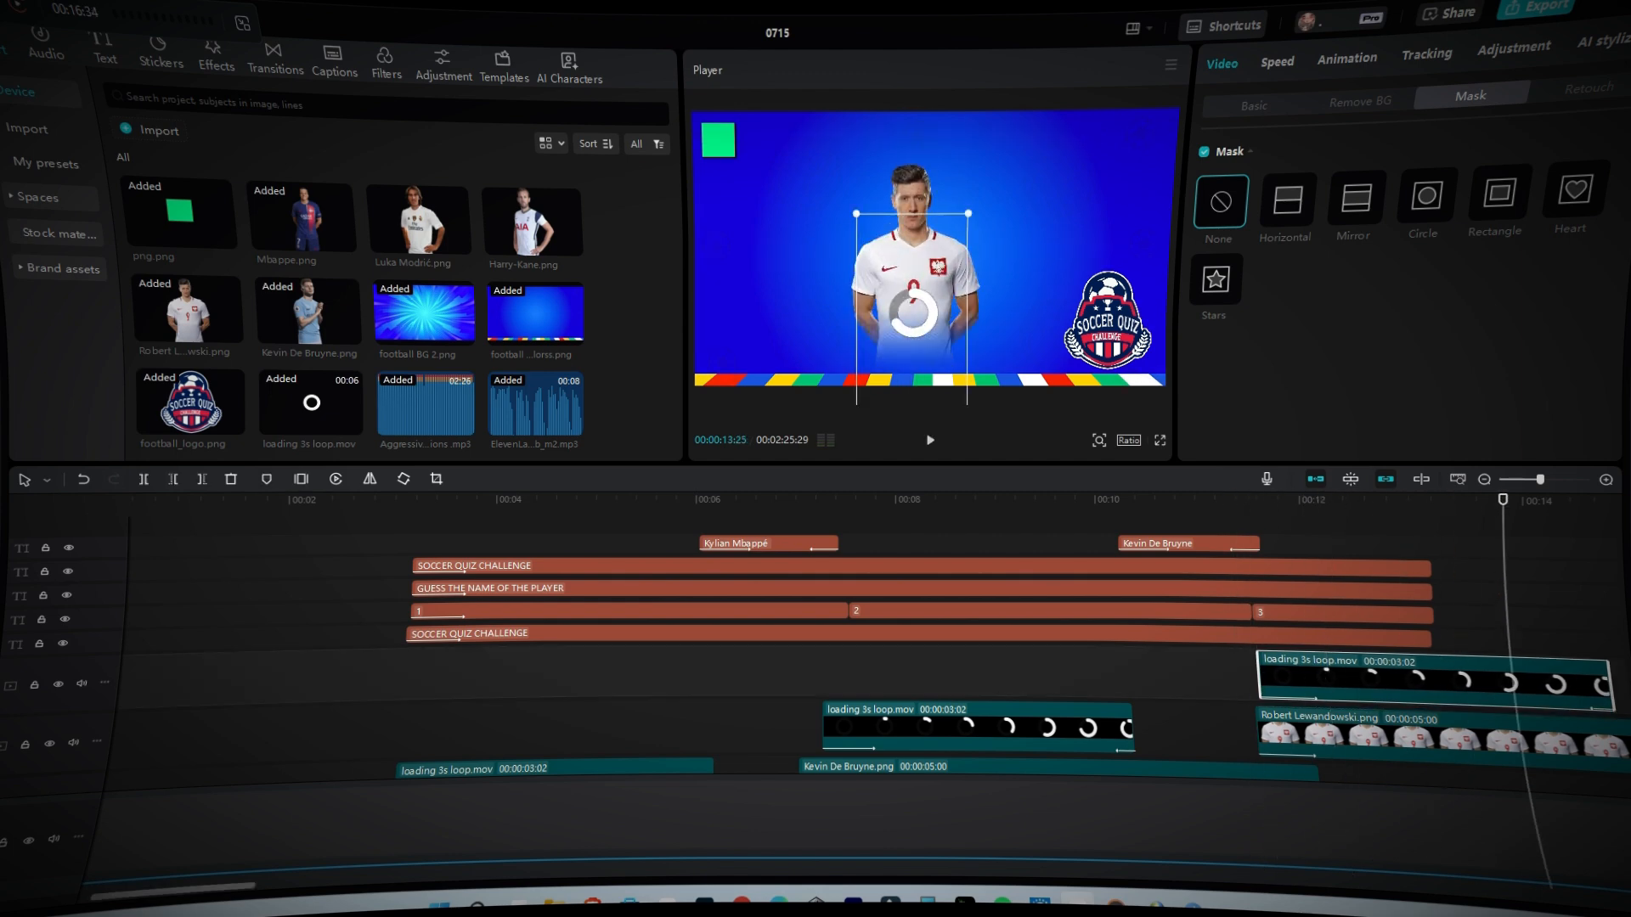